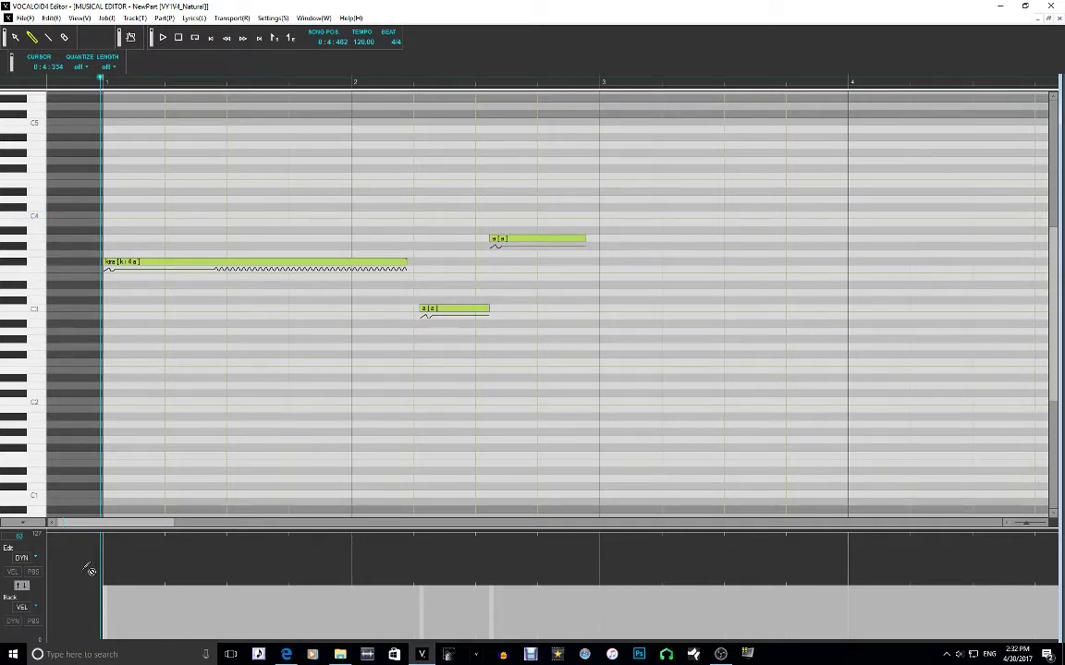
# Glance at the controller parameter list, then play back the vocal part
pyautogui.click(24, 558)
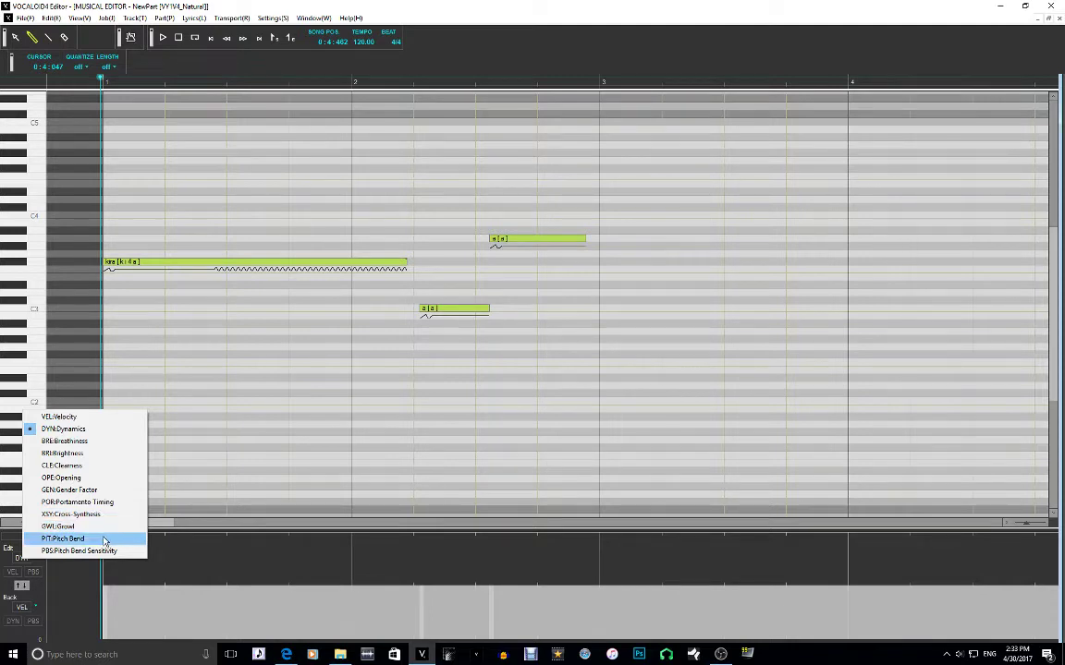
pyautogui.press('Escape')
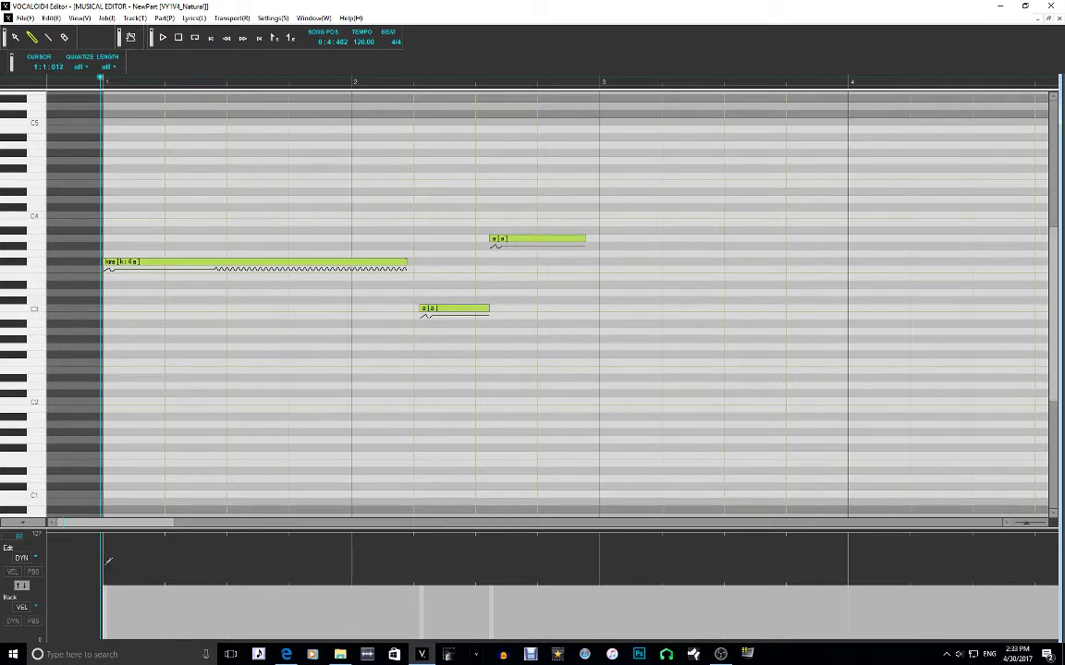
pyautogui.click(162, 37)
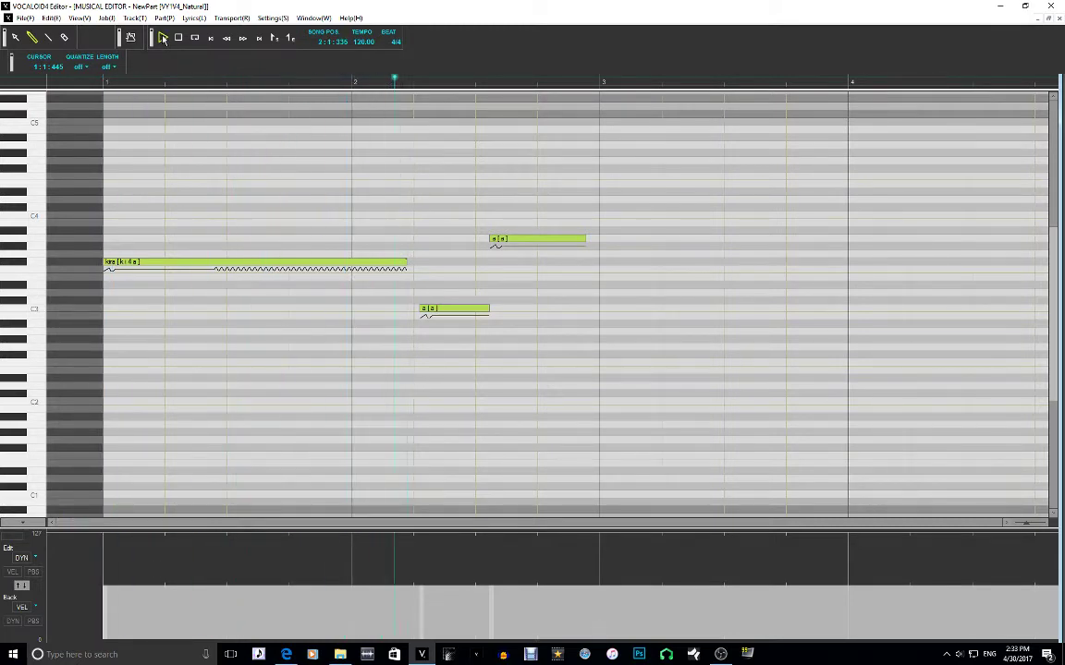
pyautogui.click(163, 38)
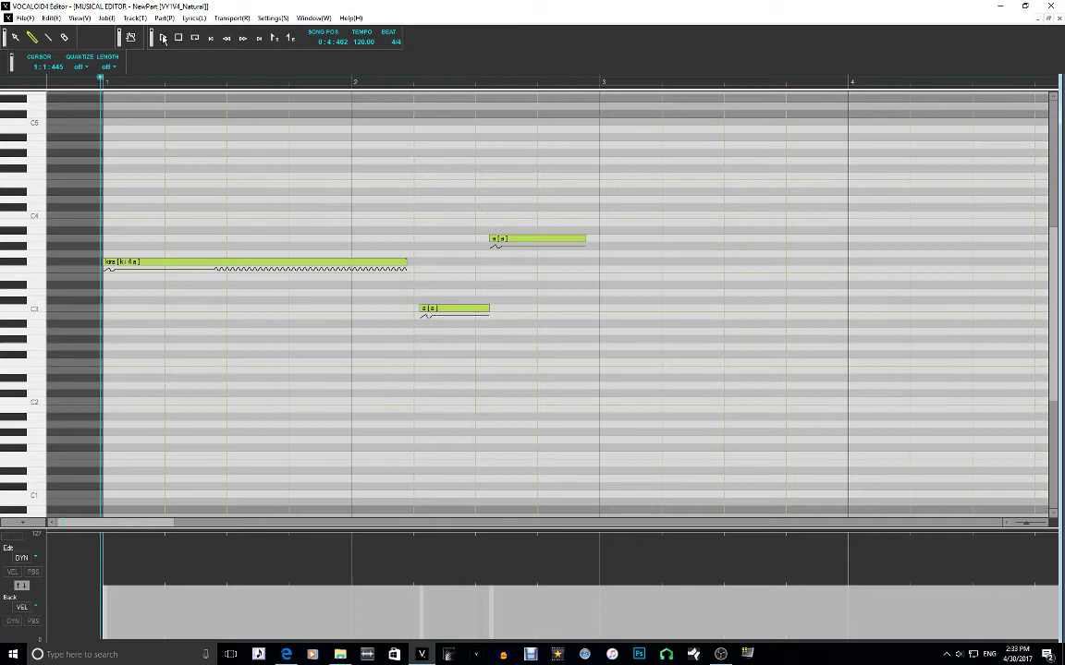
# Raise the dynamics level across the whole part and audition it
pyautogui.click(107, 556)
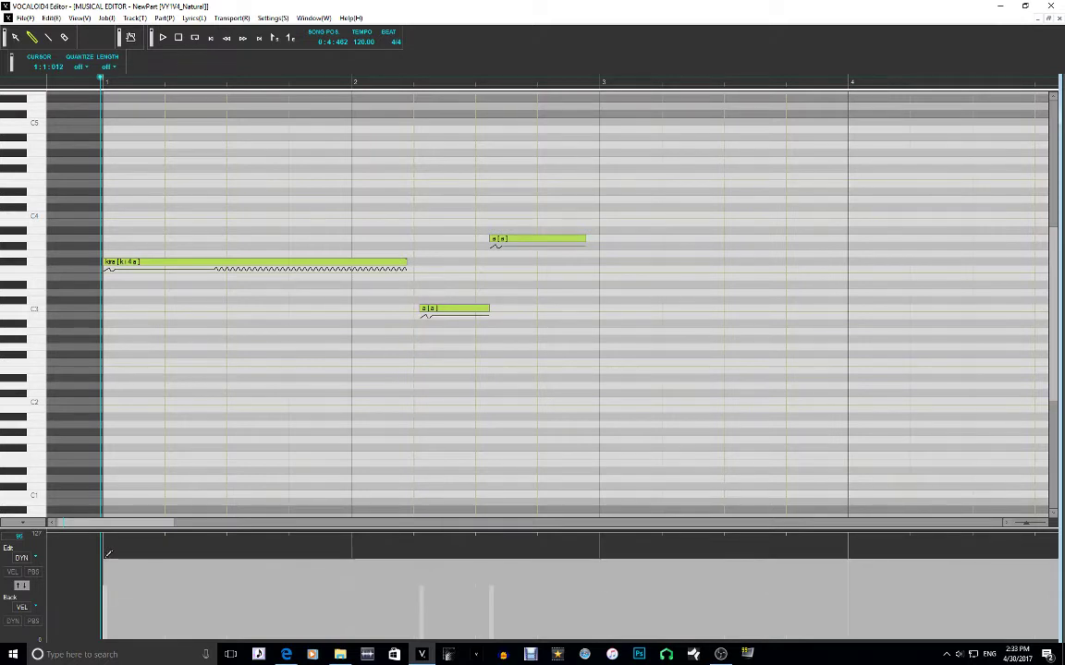
pyautogui.press('space')
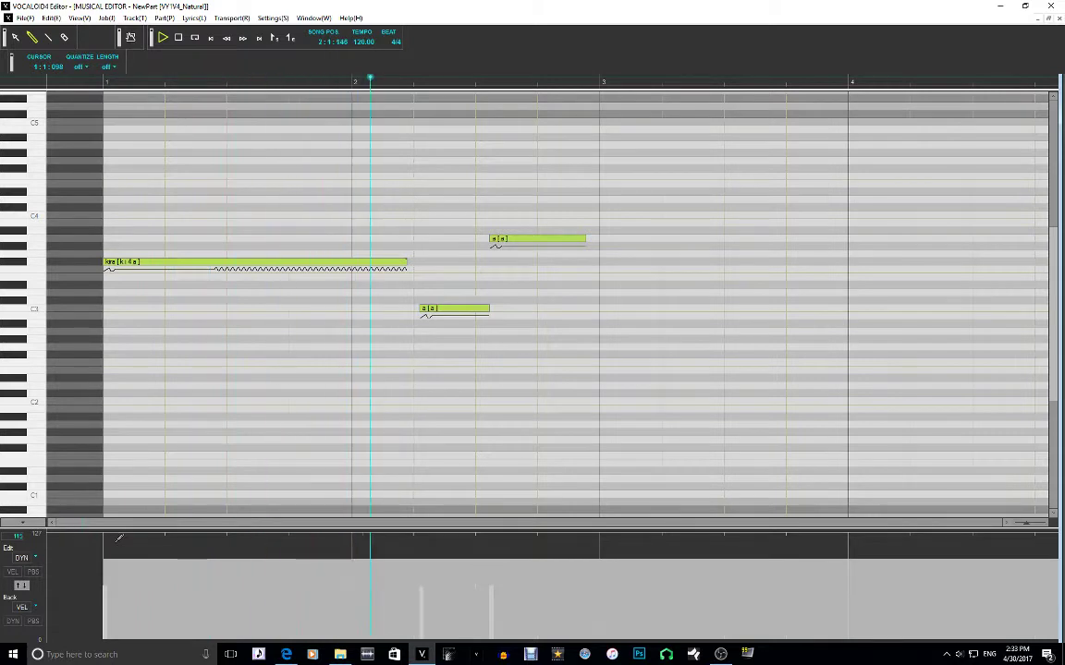
pyautogui.press('space')
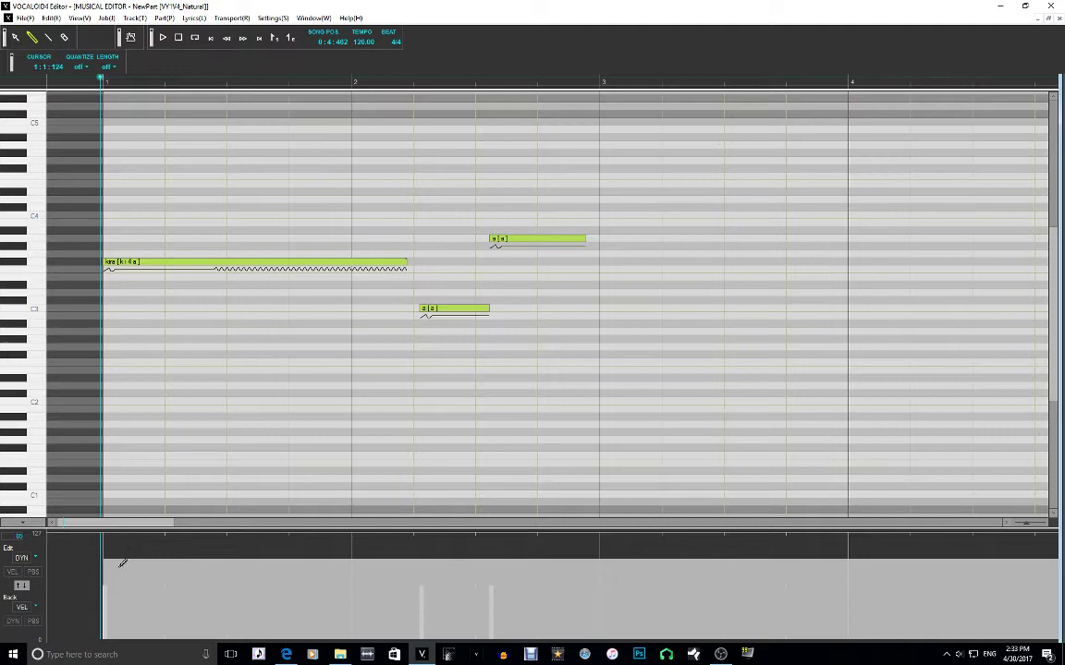
# Try a dynamics curve fading out across the notes, listen, then undo it
pyautogui.moveTo(121, 555)
pyautogui.mouseDown()
pyautogui.moveTo(427, 633)
pyautogui.moveTo(606, 638)
pyautogui.mouseUp()
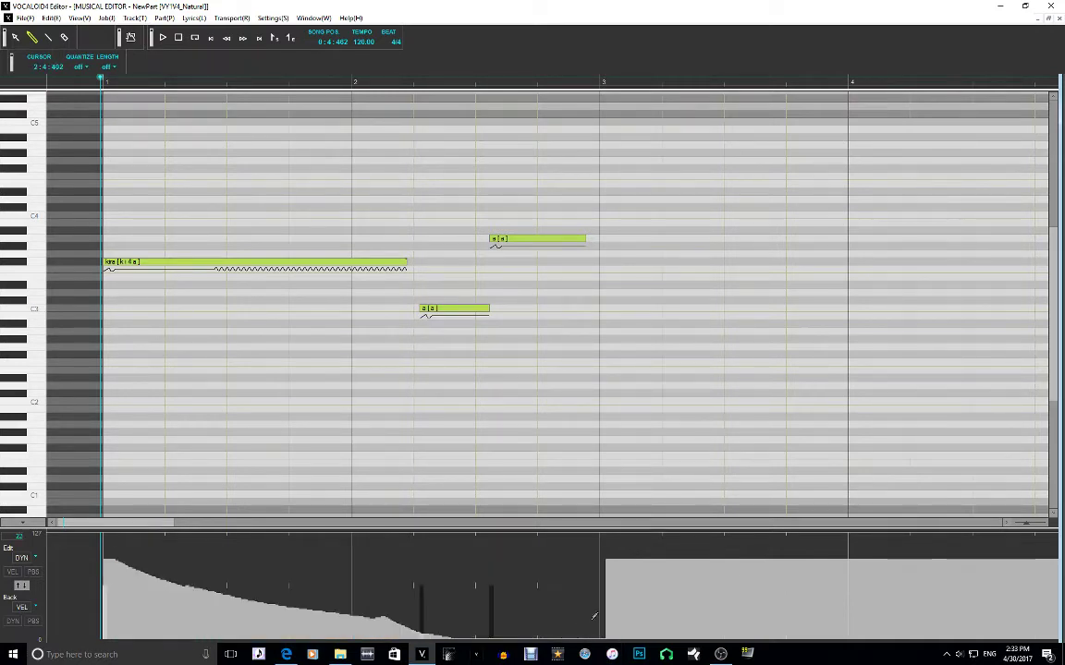
pyautogui.press('space')
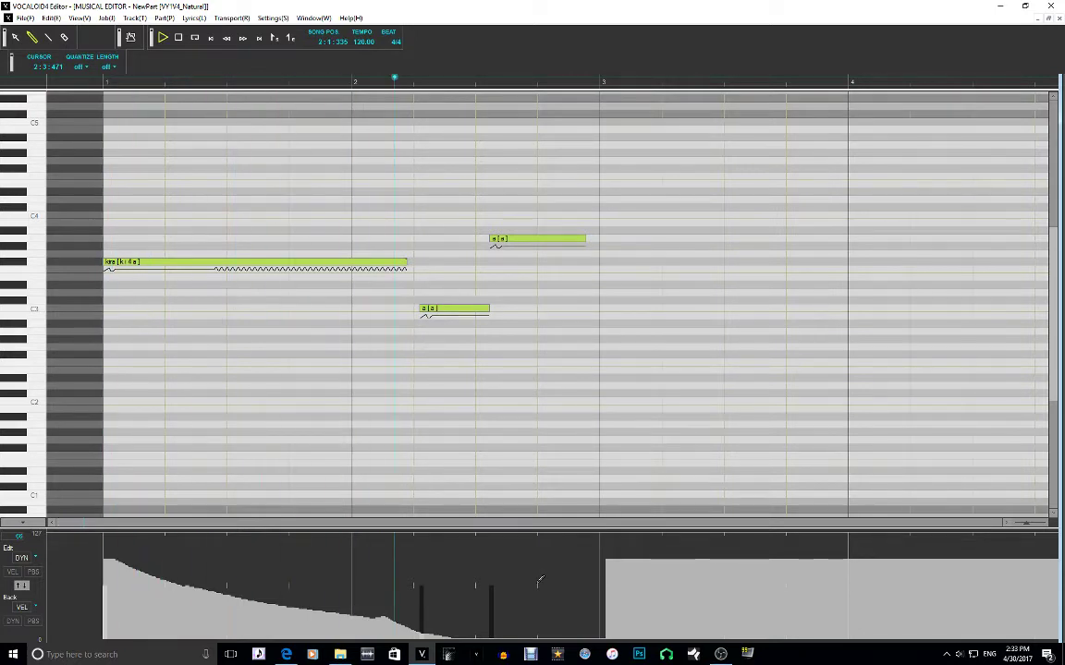
pyautogui.press('space')
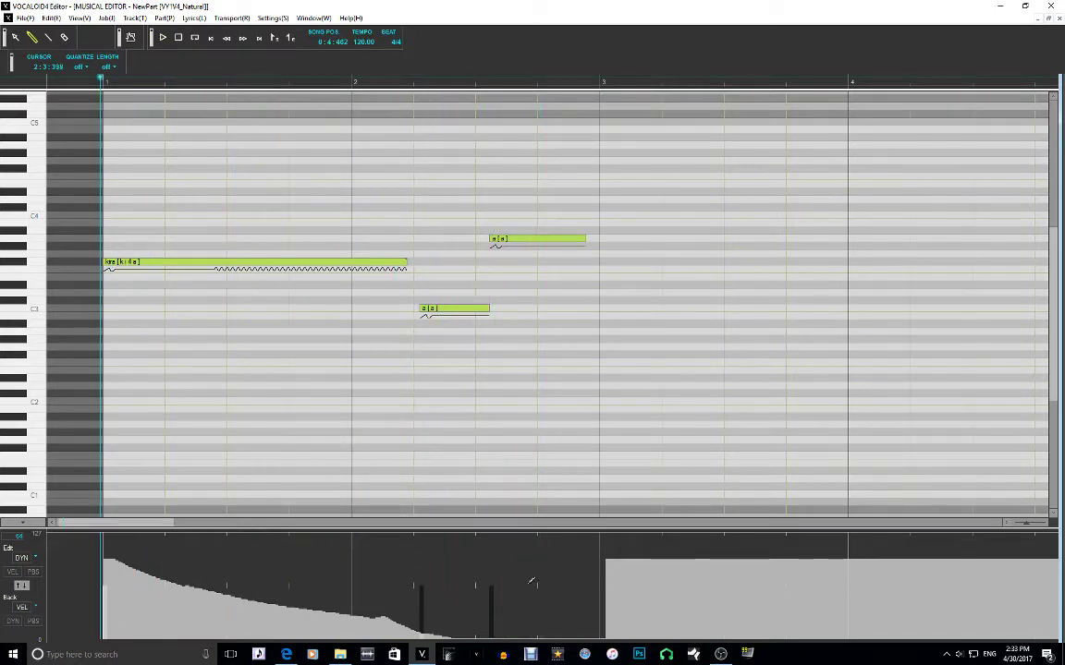
pyautogui.hotkey('ctrl', 'z')
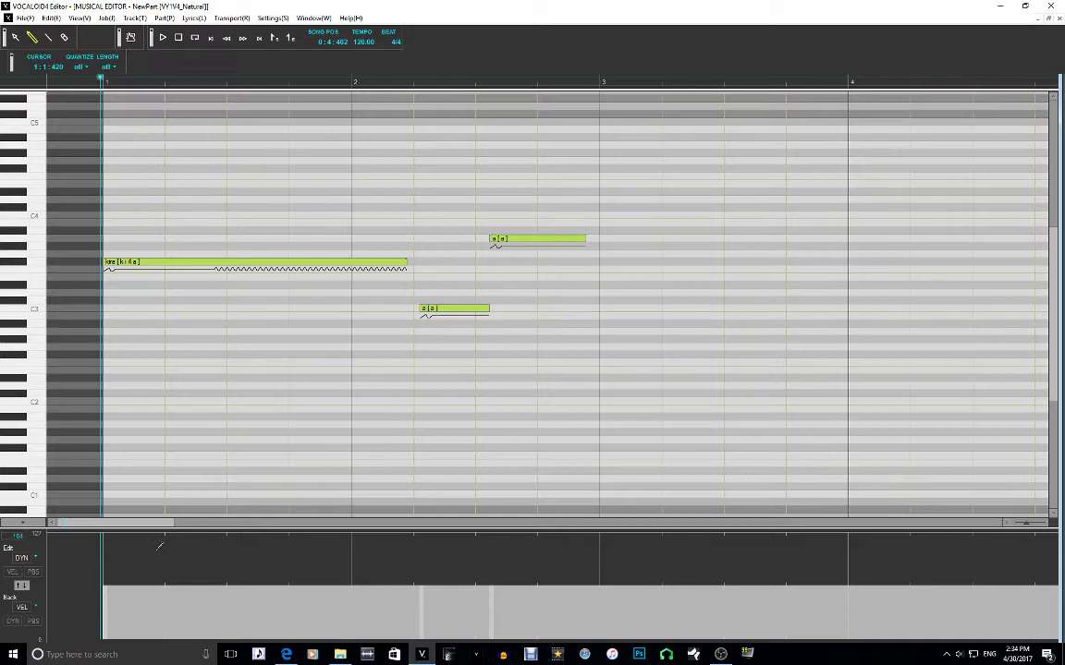
# Draw a straight dynamics ramp rising from bar 1 to bar 3 and audition it
pyautogui.click(48, 39)
pyautogui.moveTo(144, 584)
pyautogui.mouseDown()
pyautogui.moveTo(231, 507)
pyautogui.moveTo(416, 492)
pyautogui.moveTo(602, 519)
pyautogui.mouseUp()
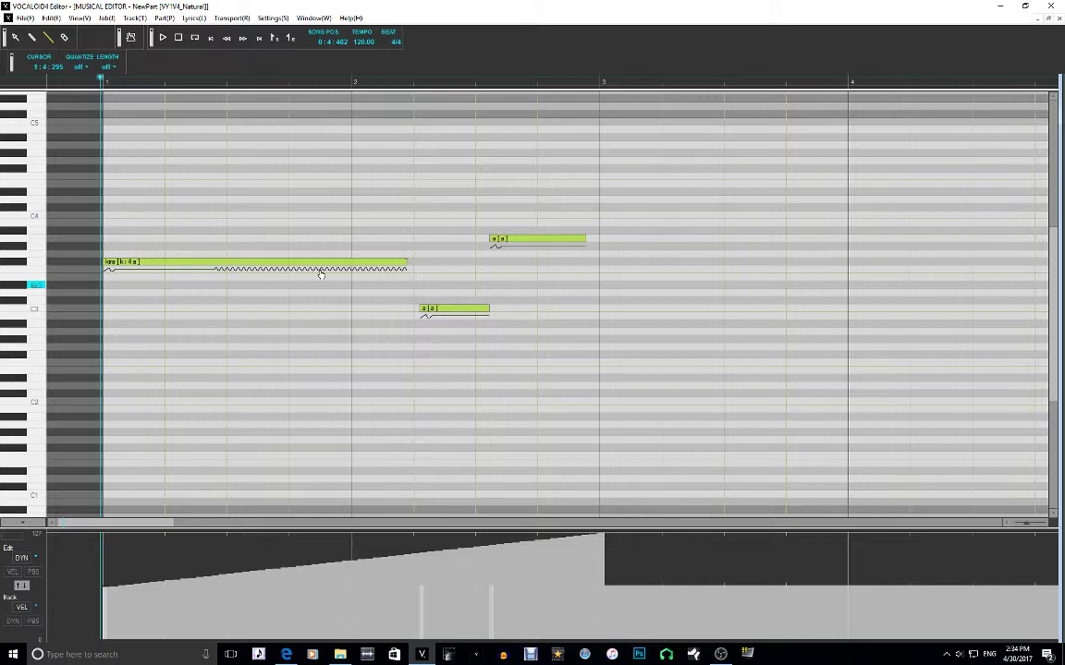
pyautogui.click(163, 38)
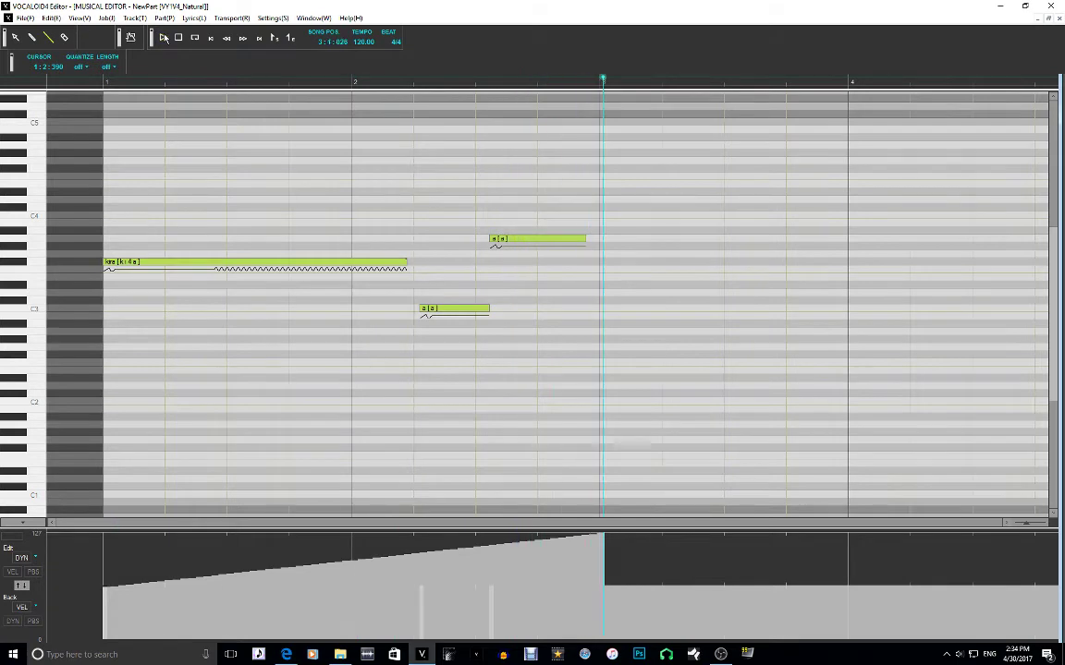
pyautogui.click(163, 38)
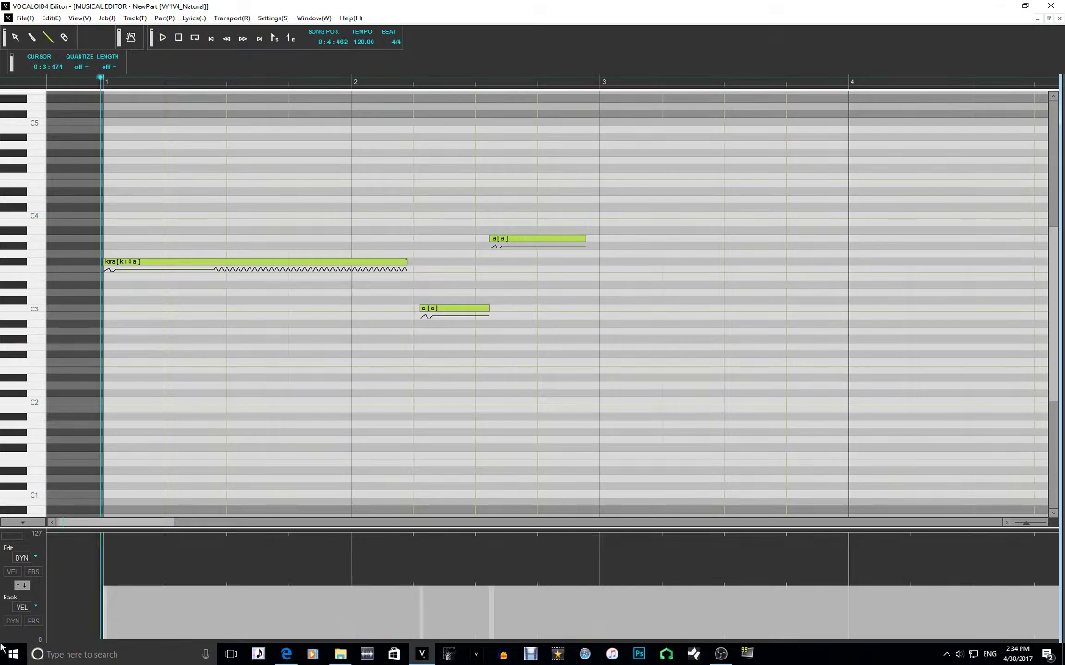
# With Velocity editable, slide the C3 note left to the long note, relyric it 'za', and audition
pyautogui.click(22, 588)
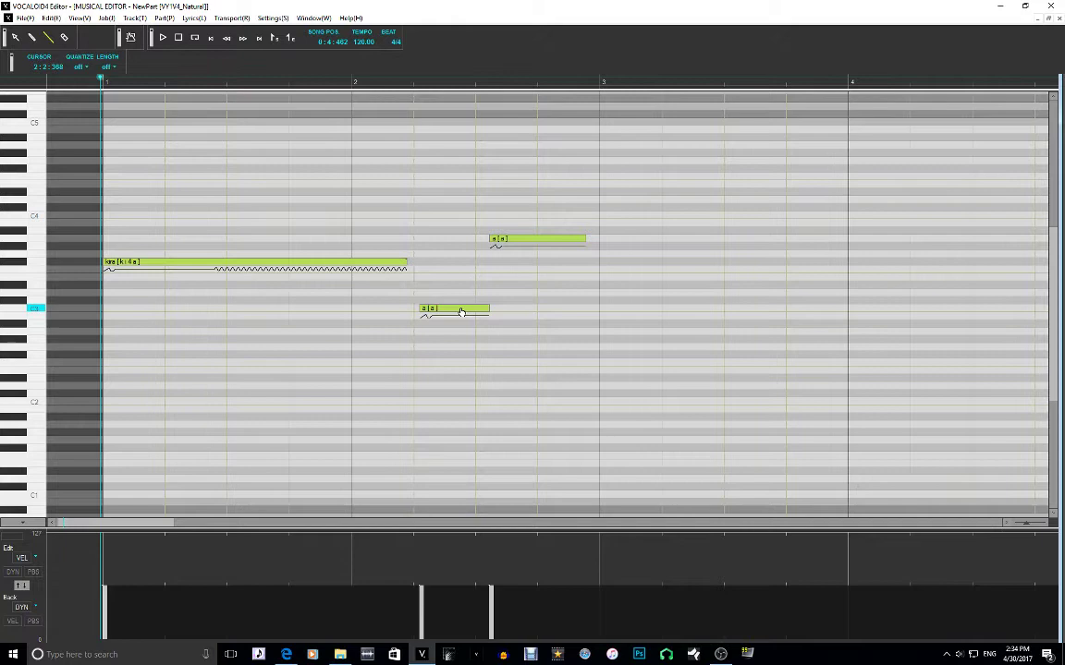
pyautogui.moveTo(461, 313); pyautogui.dragTo(450, 312)
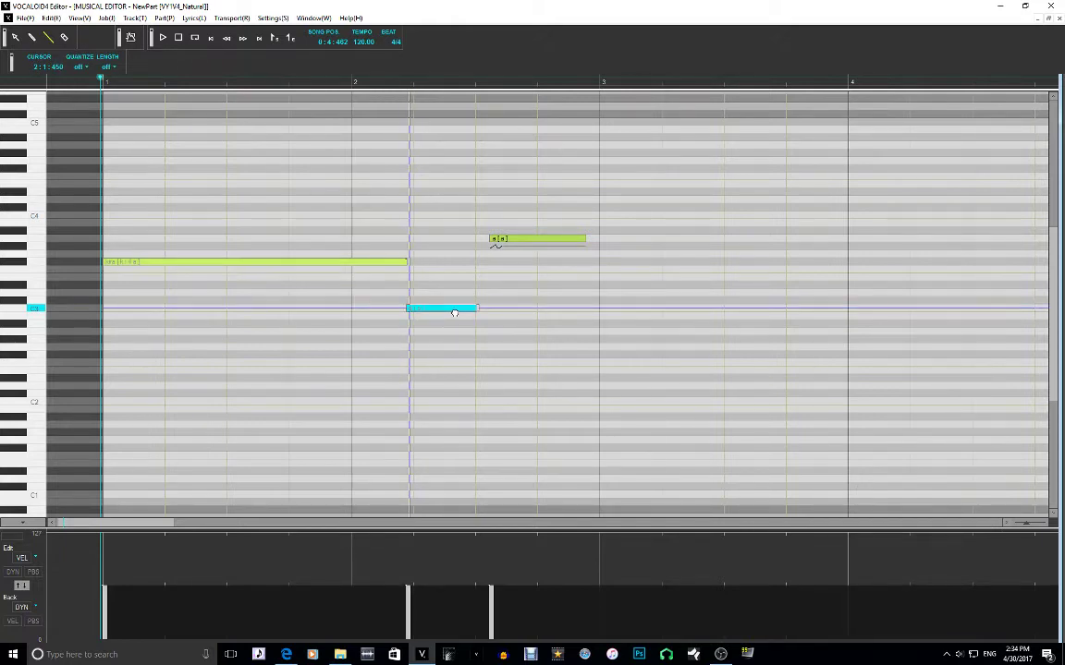
pyautogui.doubleClick(453, 314)
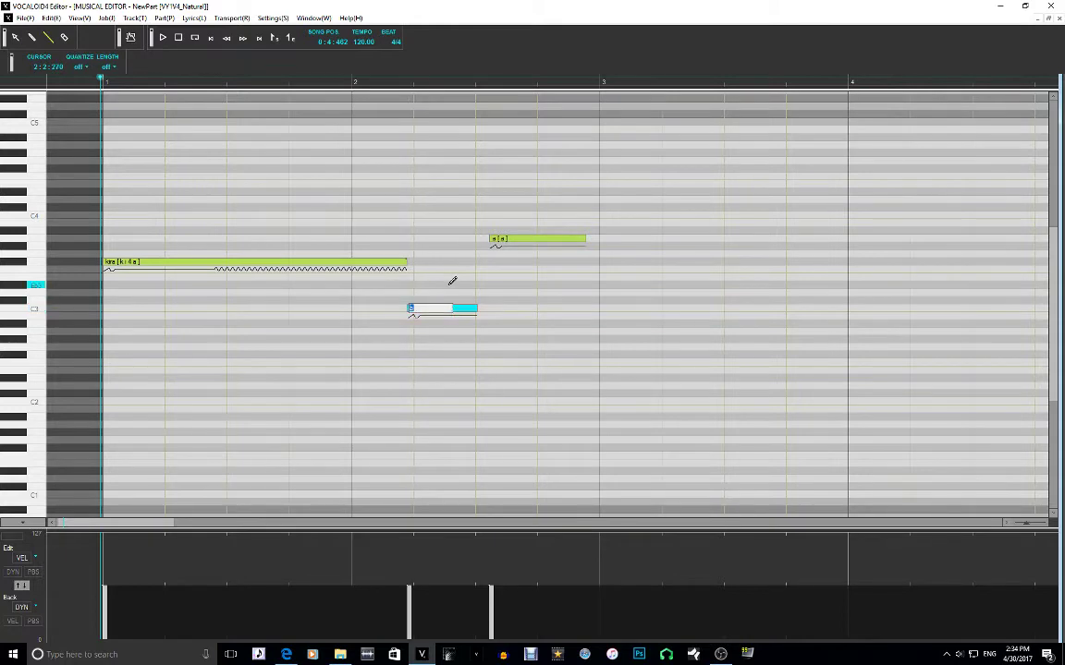
pyautogui.write('za')
pyautogui.press('Return')
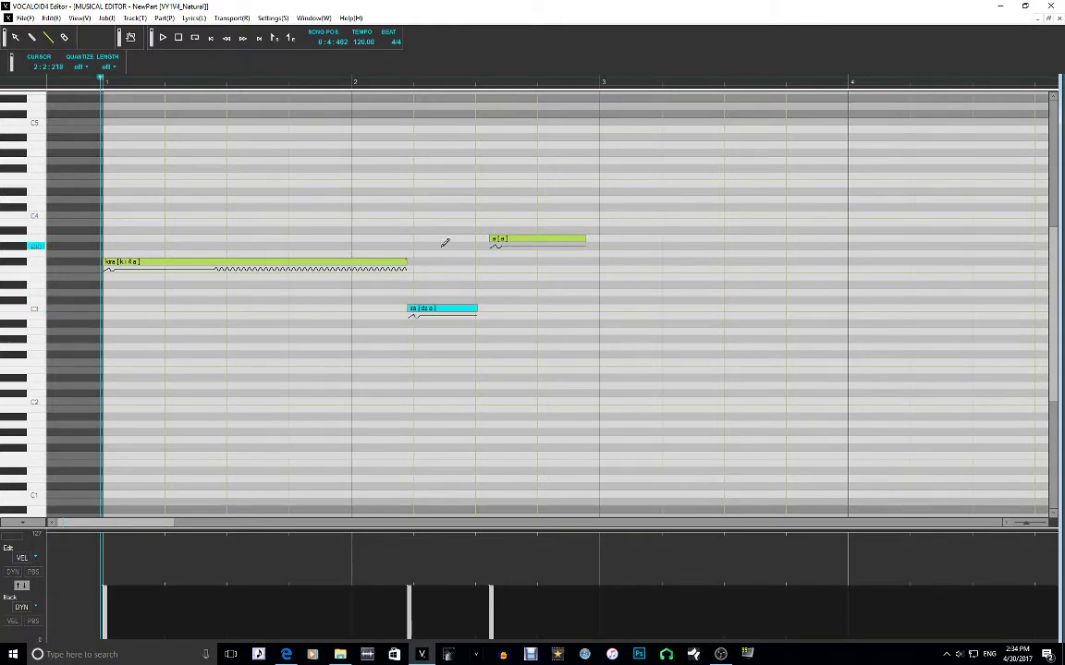
pyautogui.press('space')
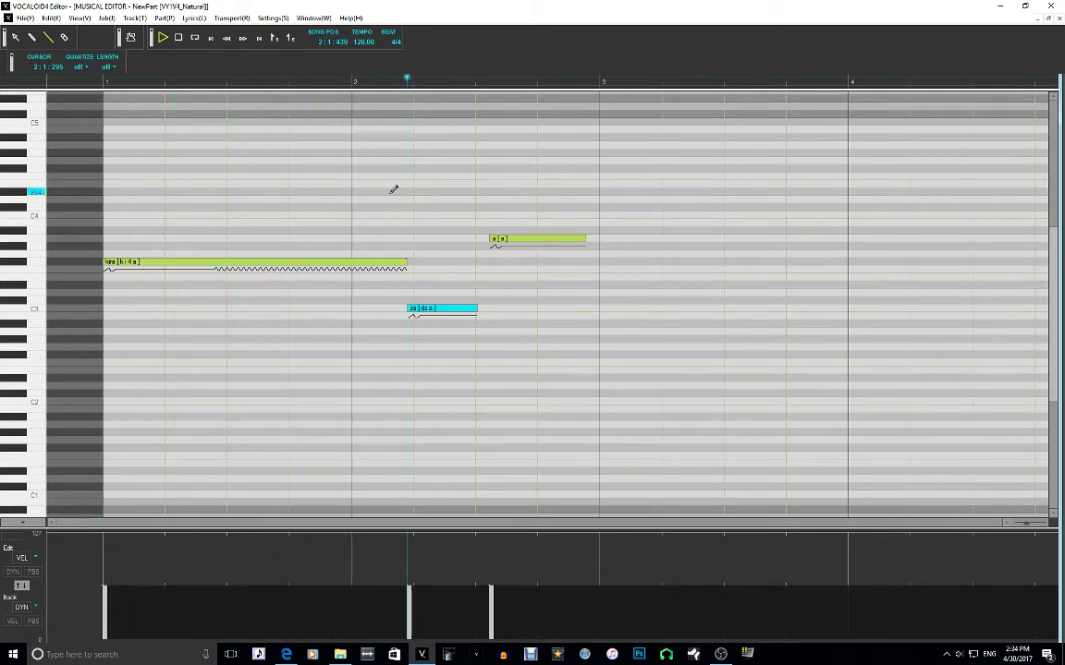
pyautogui.press('space')
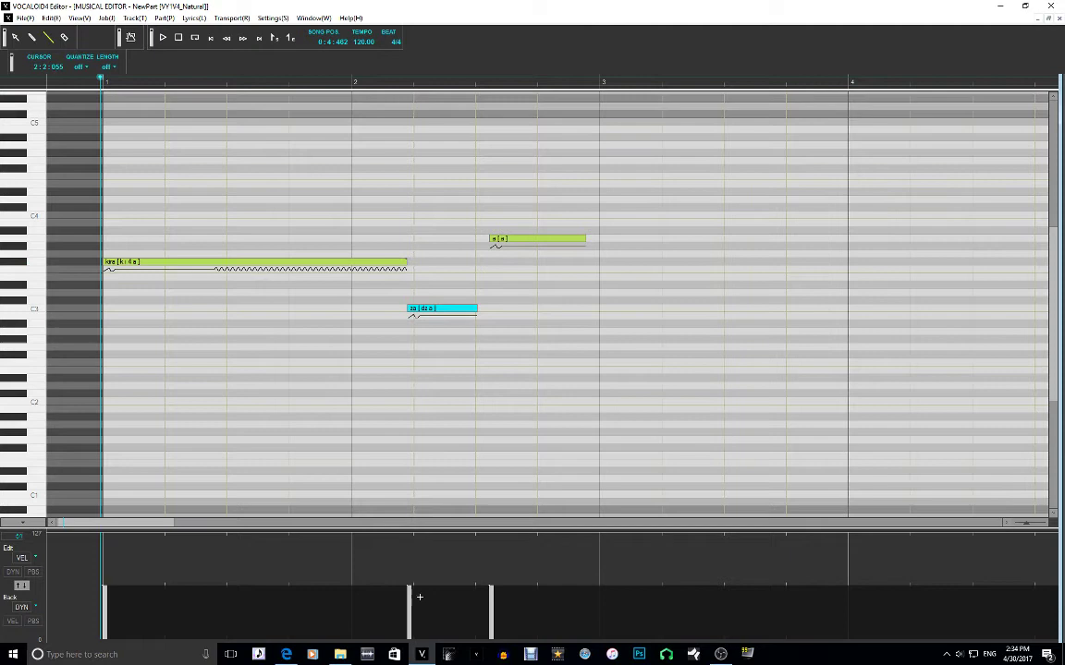
# Adjust the za note's velocity bar and listen back several times
pyautogui.press('Escape')
pyautogui.click(421, 623)
pyautogui.press('space')
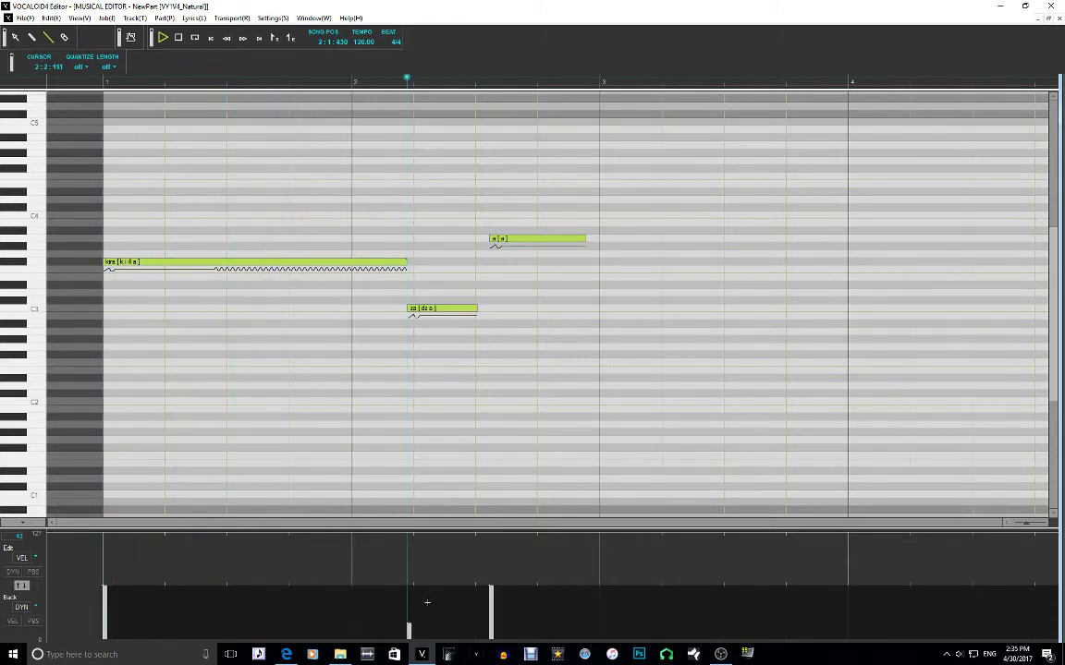
pyautogui.press('space')
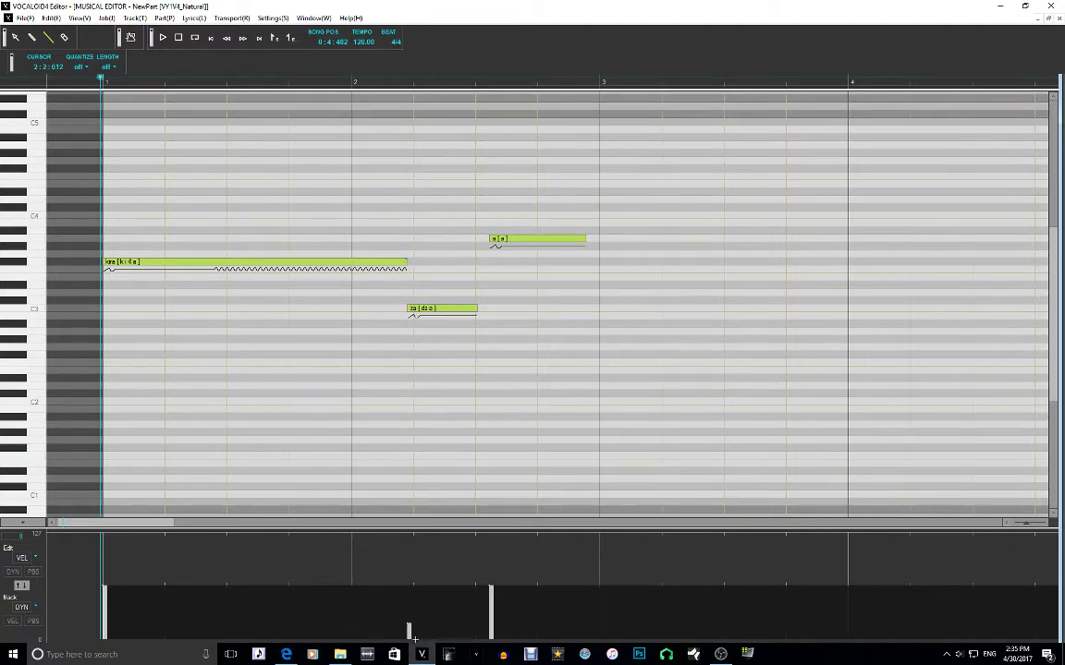
pyautogui.press('space')
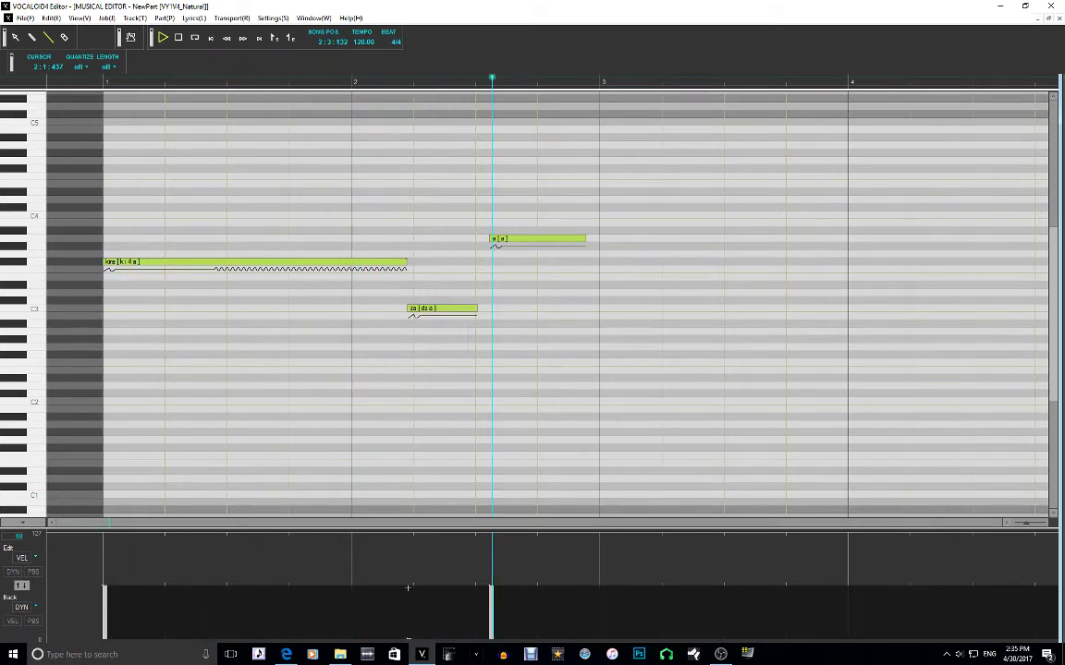
pyautogui.press('space')
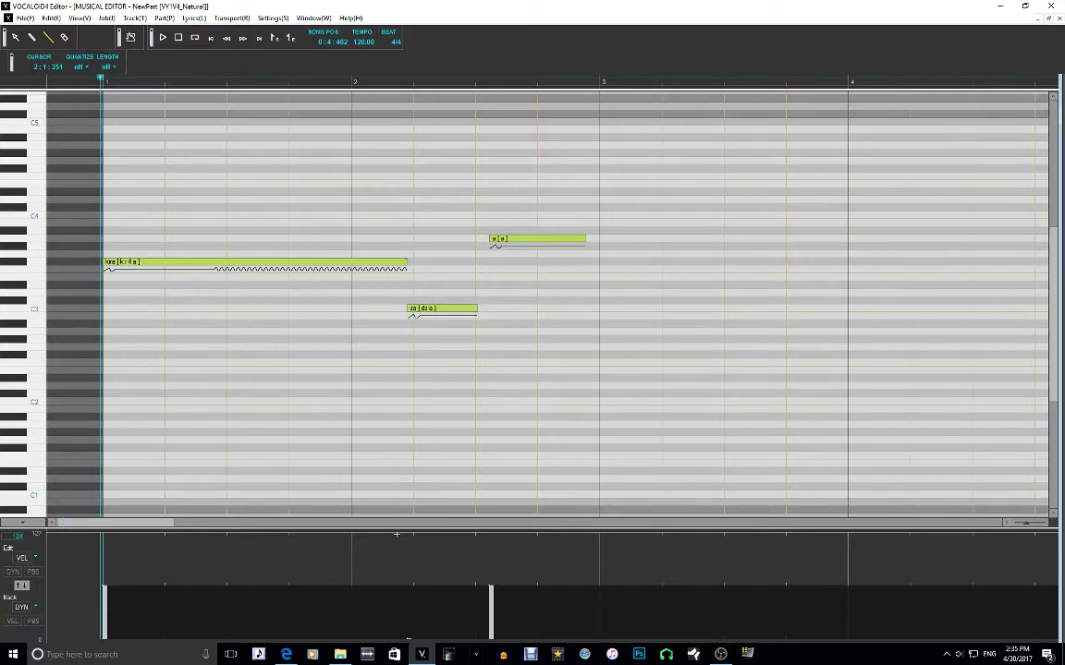
pyautogui.press('space')
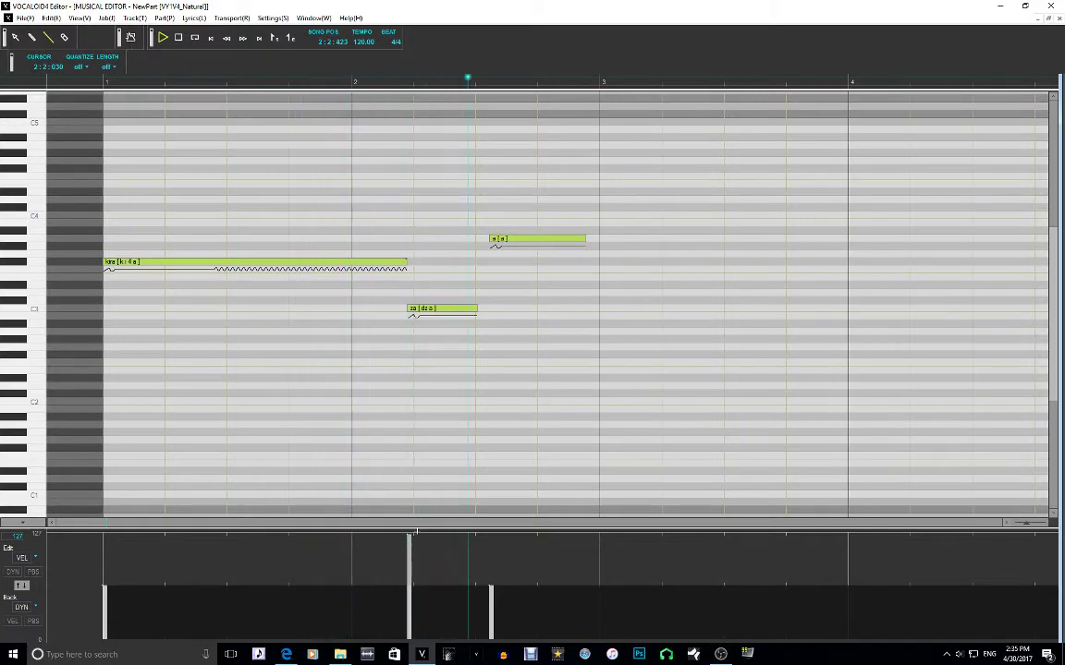
pyautogui.press('space')
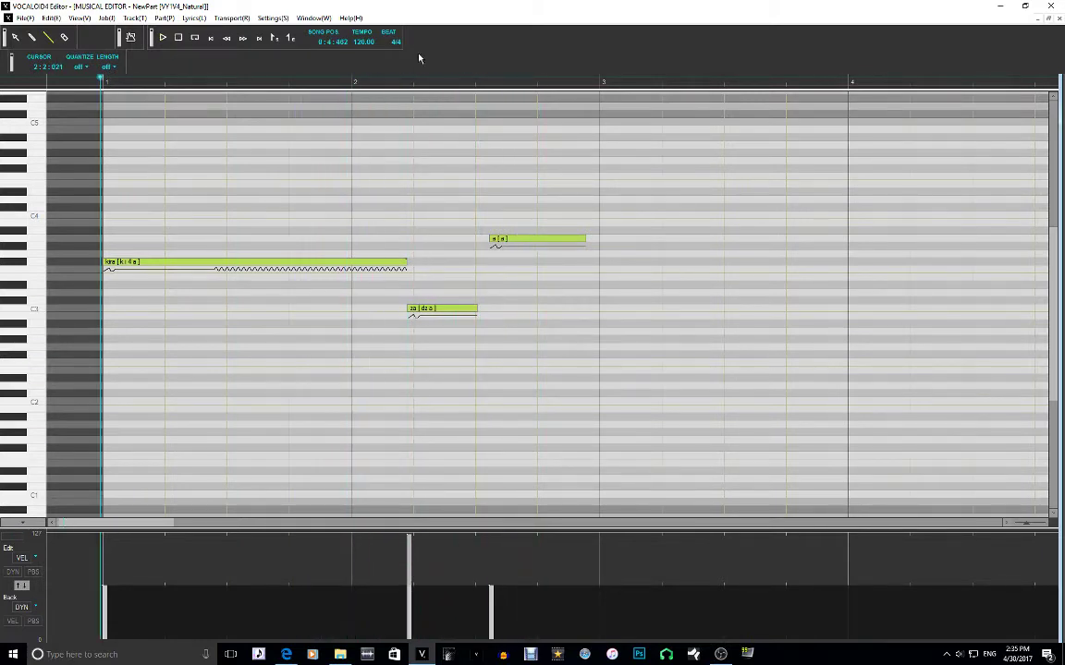
# Set the song position at the za note's start and select the long first note
pyautogui.click(406, 82)
pyautogui.click(410, 82)
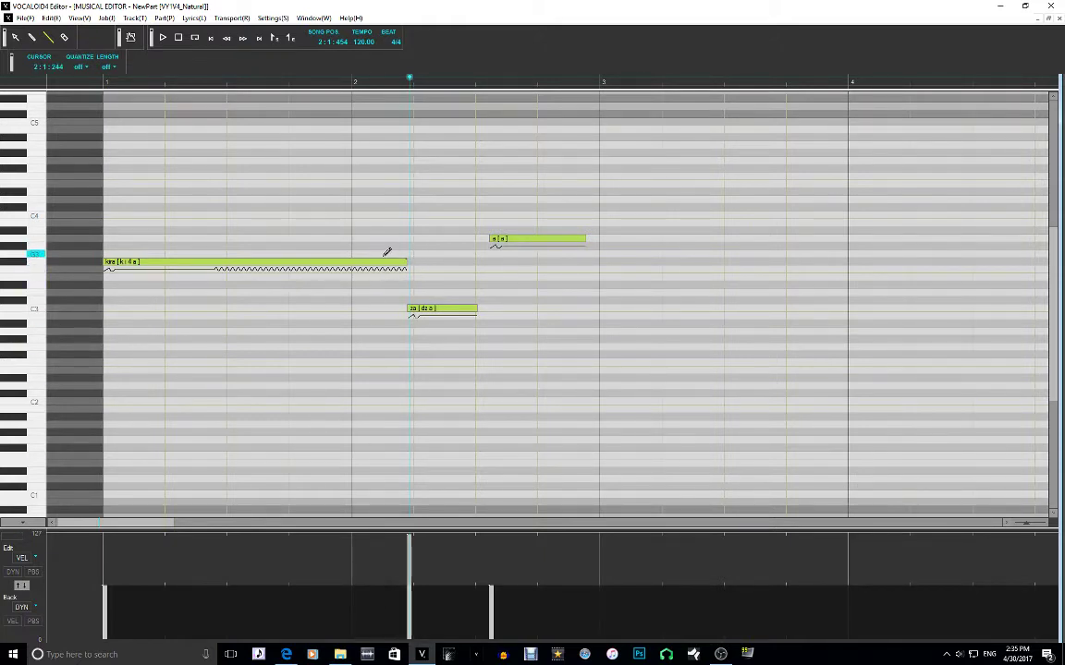
pyautogui.click(178, 262)
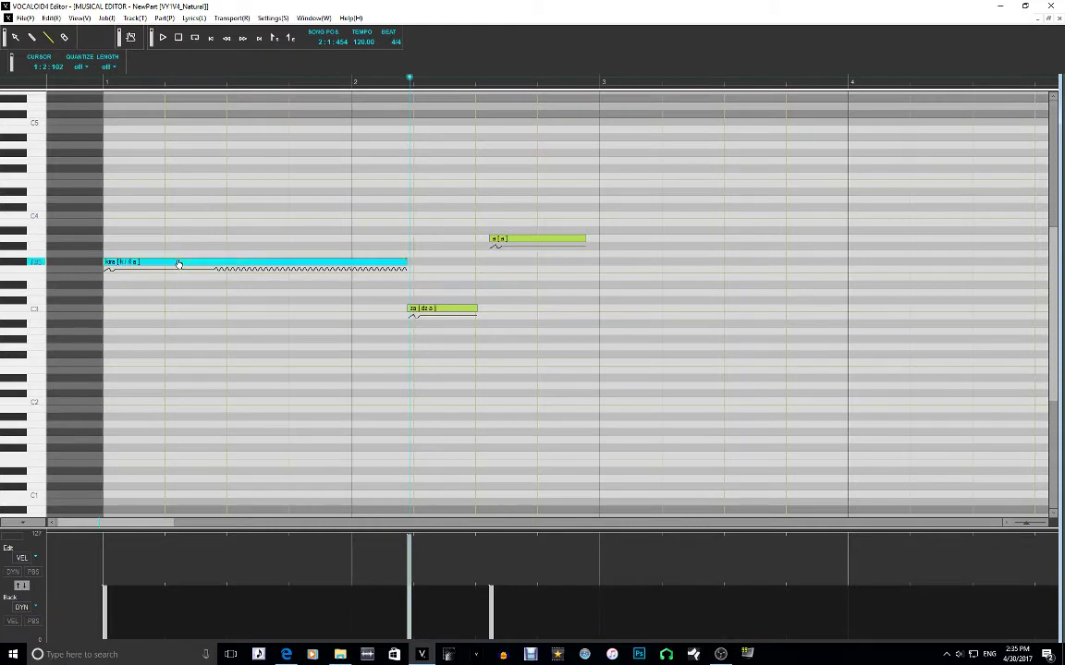
# Switch the control lane to the BRE Breathiness parameter
pyautogui.click(25, 559)
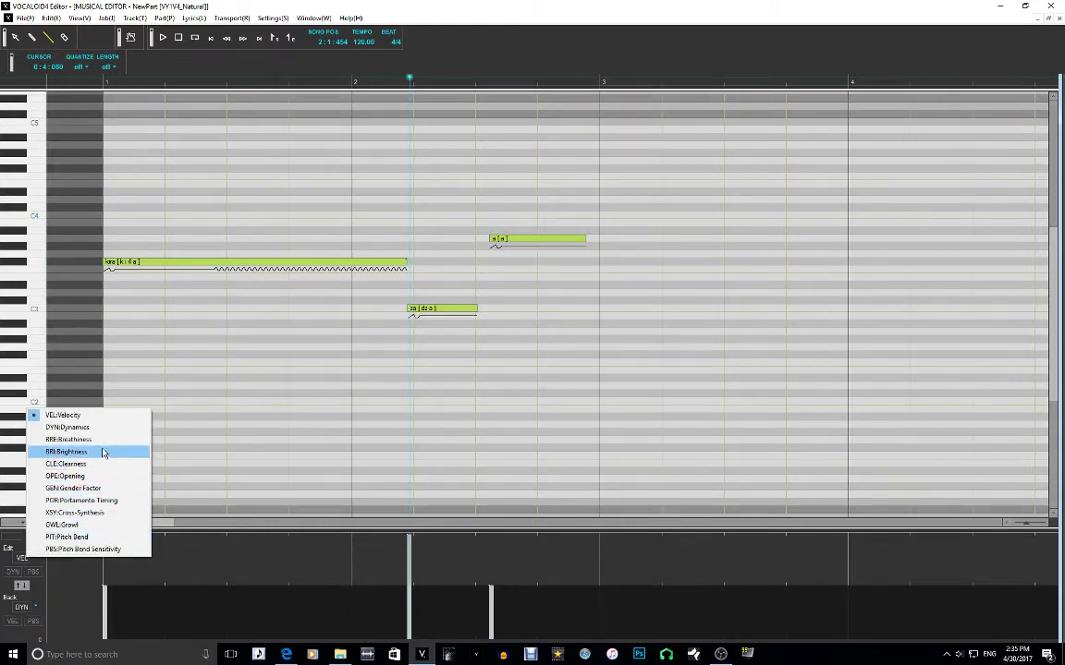
pyautogui.click(247, 569)
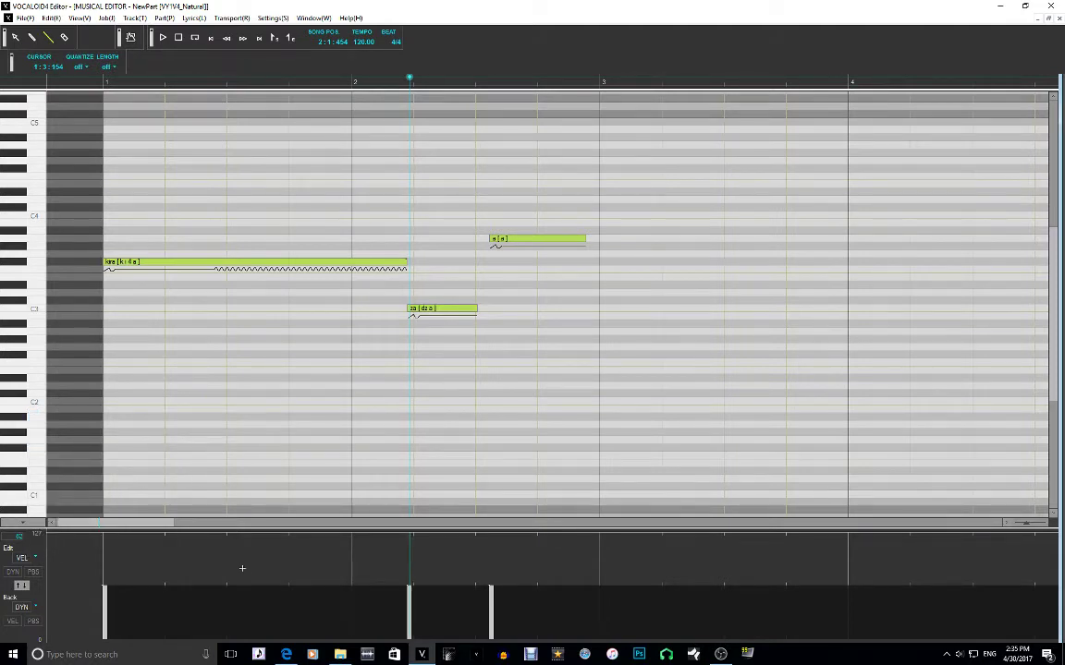
pyautogui.click(24, 557)
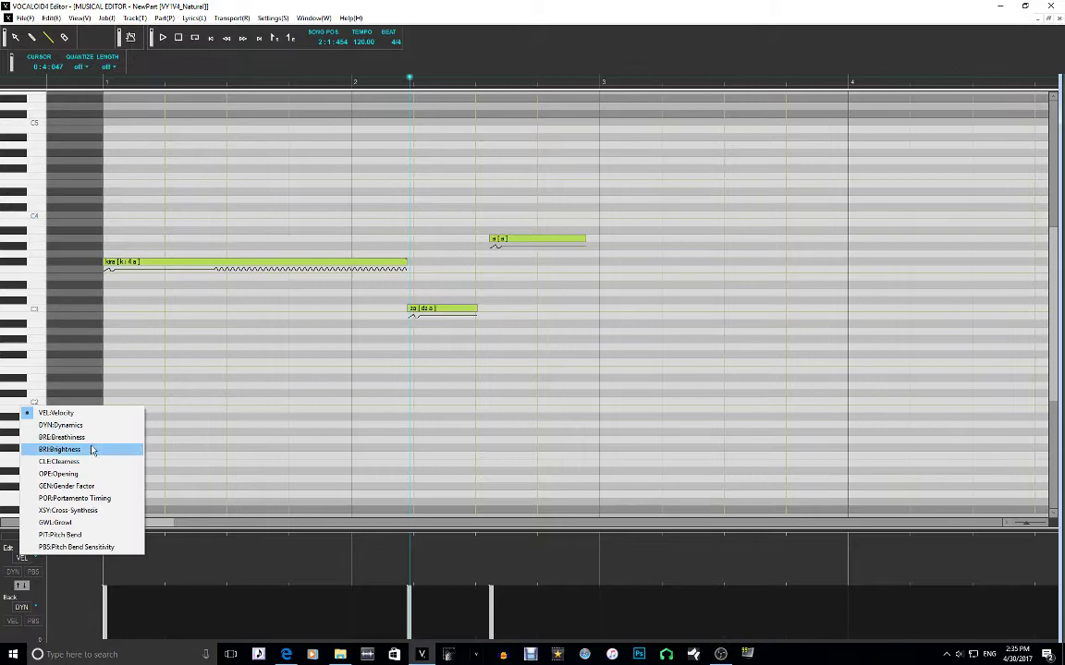
pyautogui.click(83, 437)
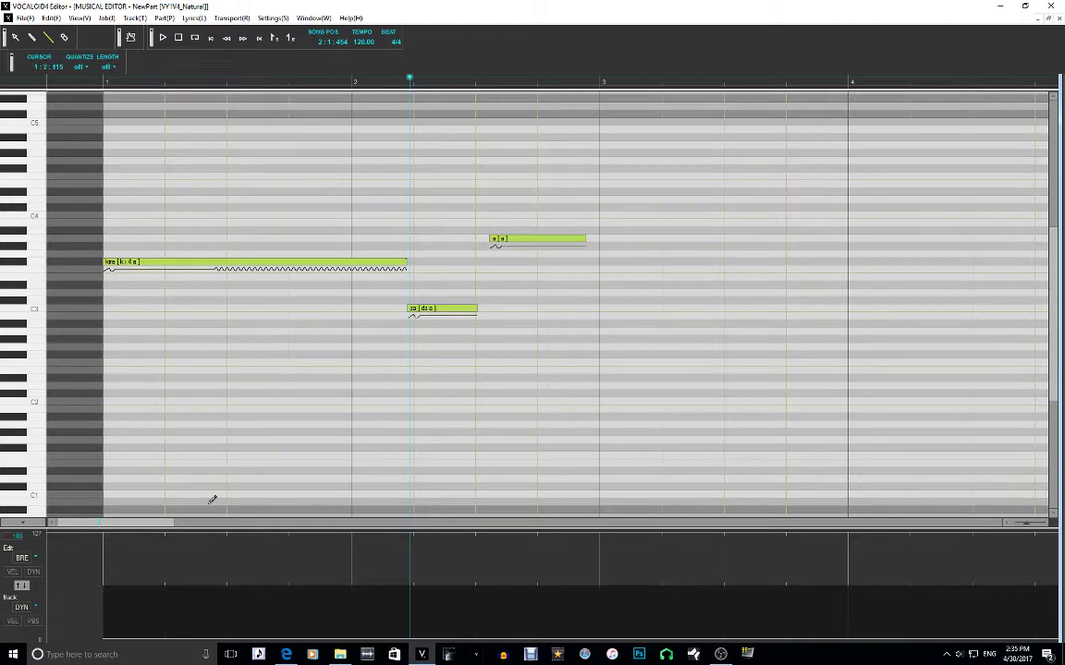
# From bar 1, draw a rising breathiness curve across the phrase while it plays
pyautogui.click(105, 84)
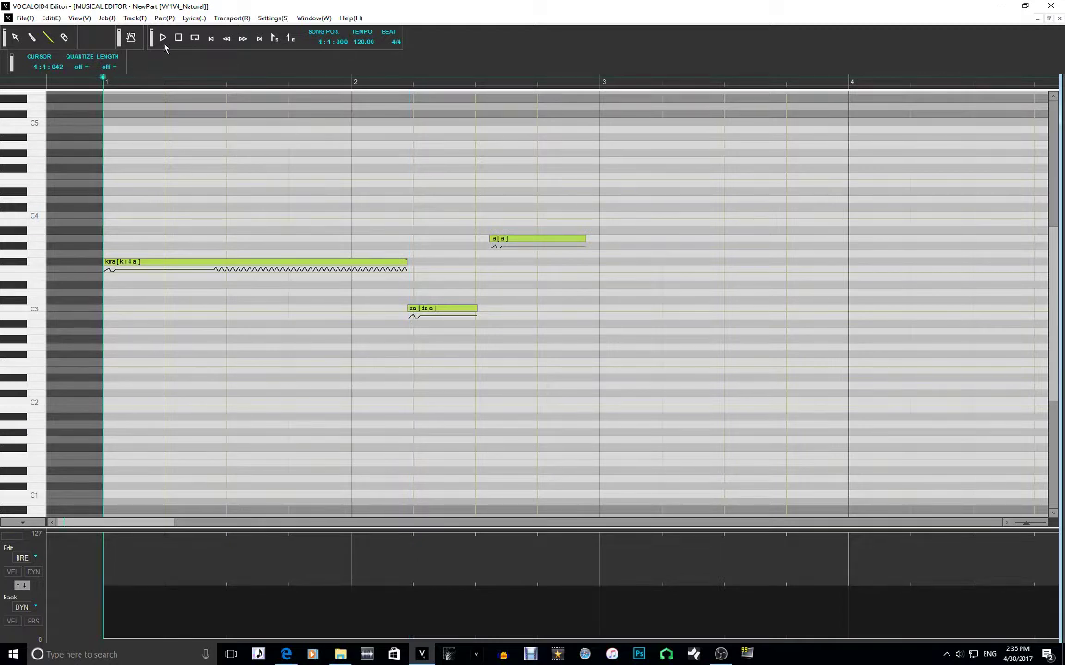
pyautogui.moveTo(103, 638)
pyautogui.mouseDown()
pyautogui.moveTo(159, 629)
pyautogui.moveTo(357, 537)
pyautogui.moveTo(606, 507)
pyautogui.mouseUp()
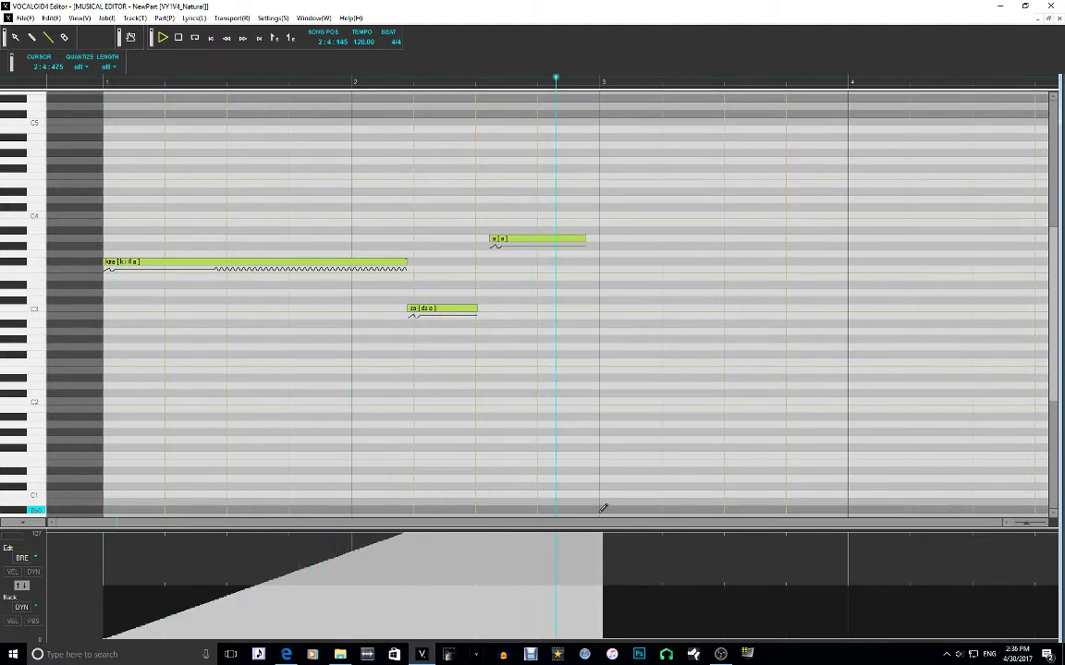
pyautogui.press('space')
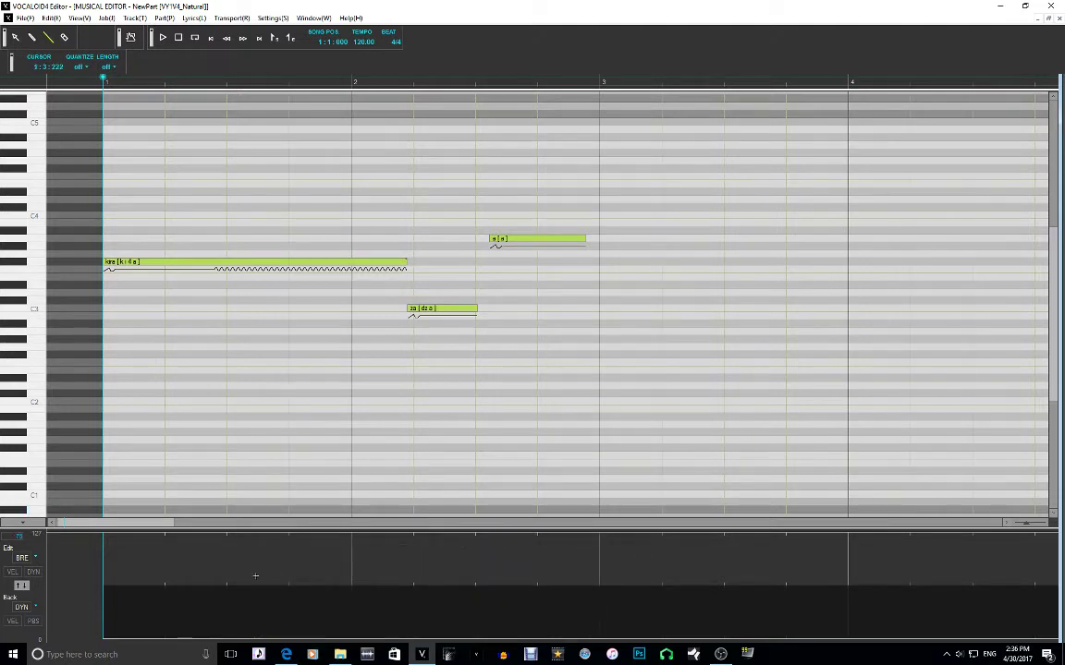
pyautogui.click(22, 557)
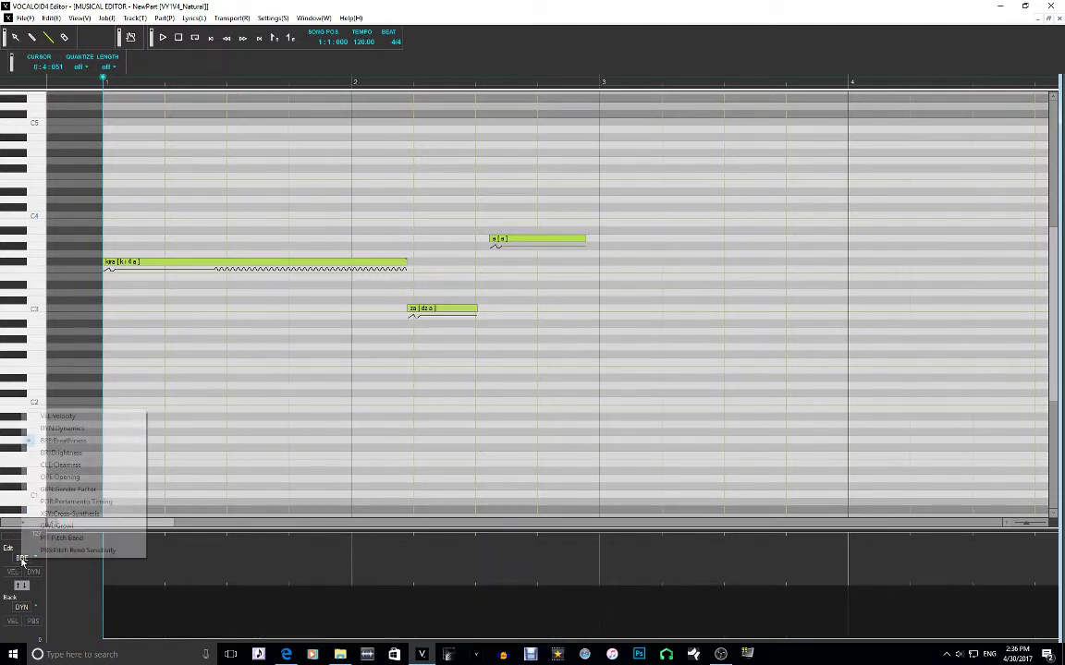
# Make BRI Brightness the edited control parameter and play the phrase twice
pyautogui.click(46, 453)
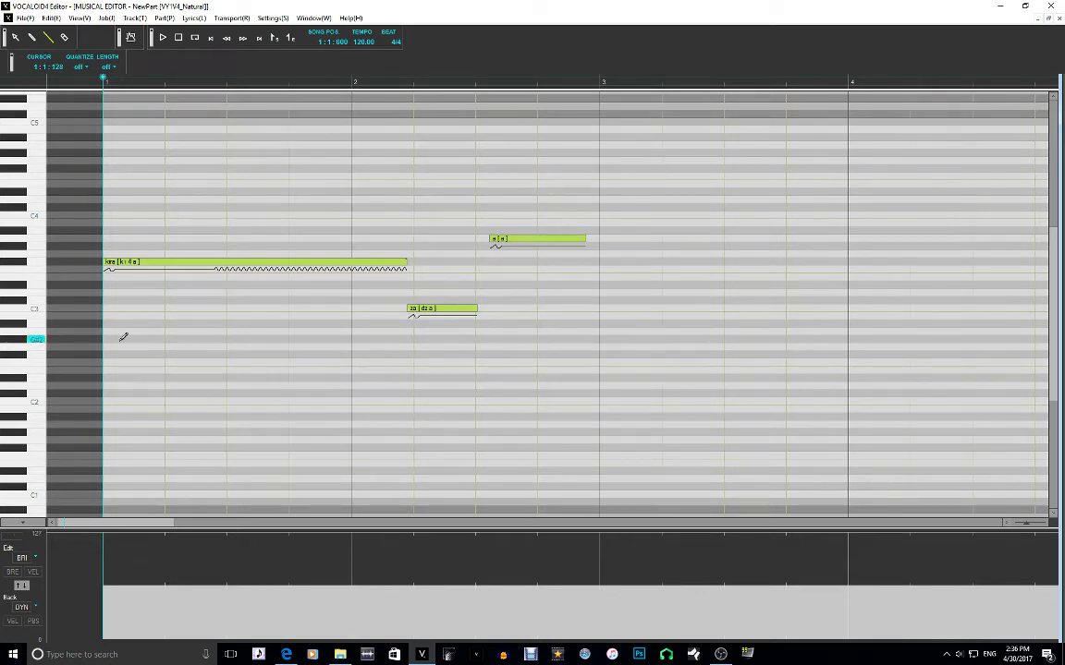
pyautogui.click(161, 39)
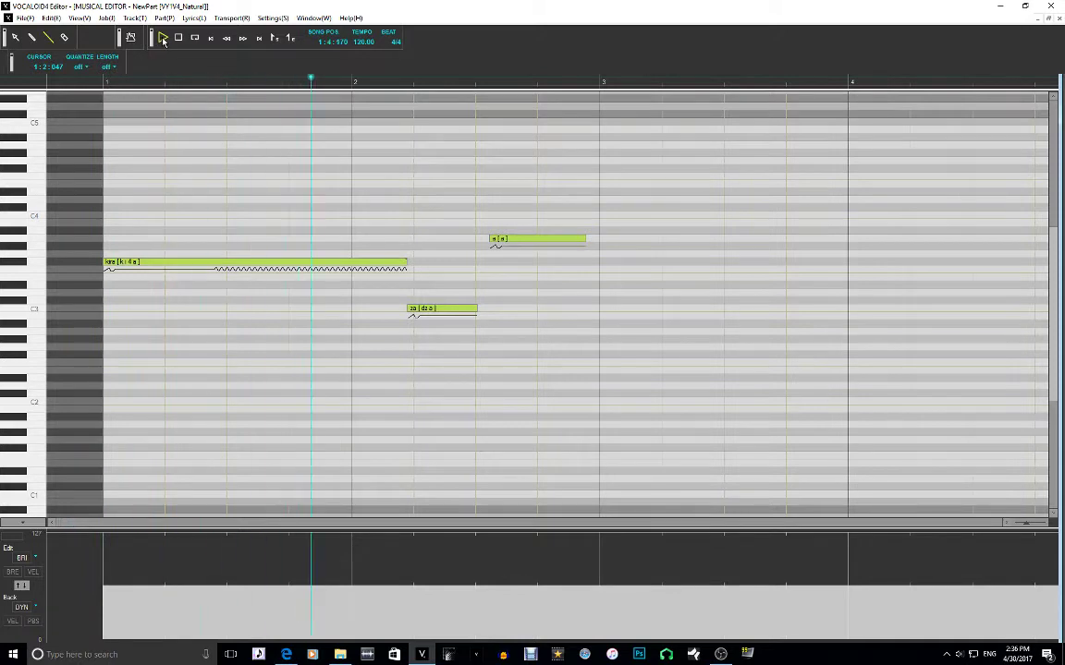
pyautogui.click(163, 41)
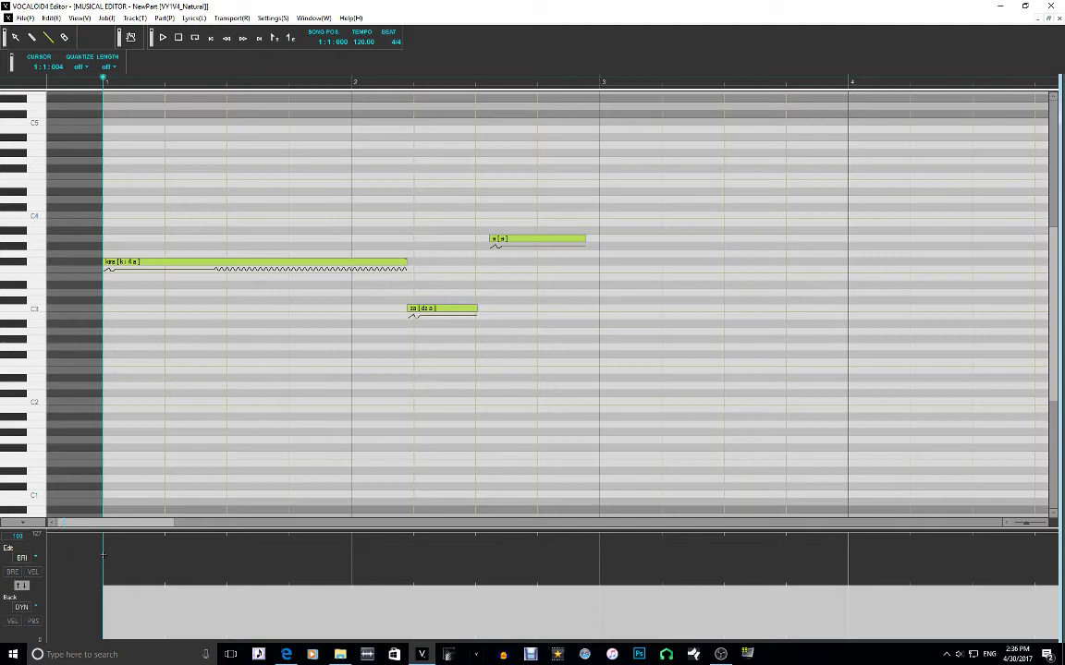
pyautogui.click(161, 38)
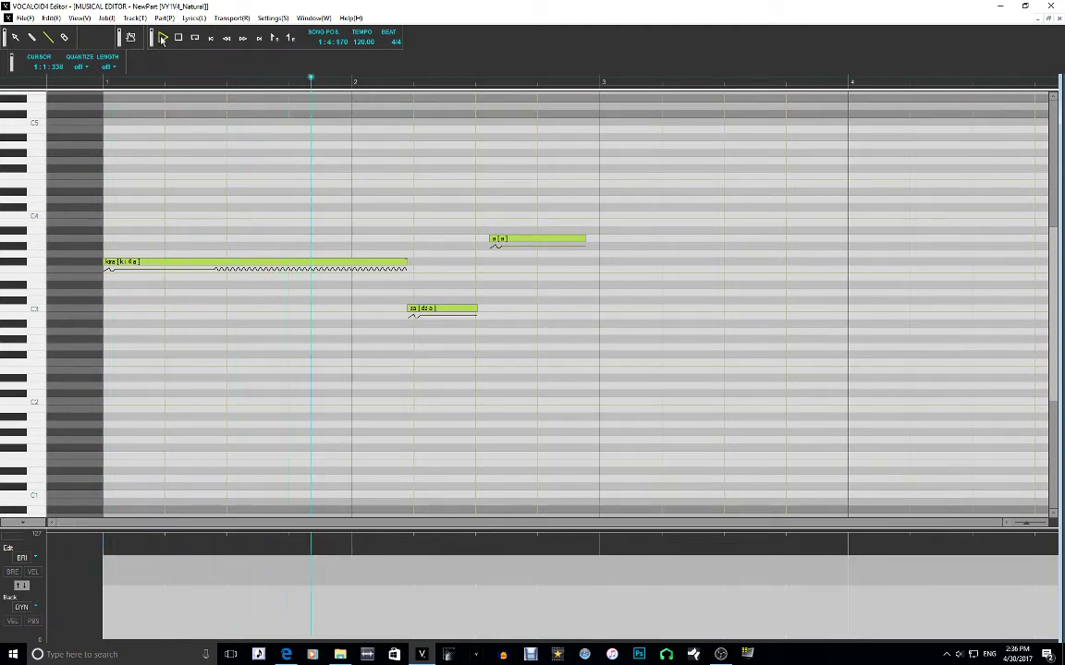
pyautogui.click(162, 38)
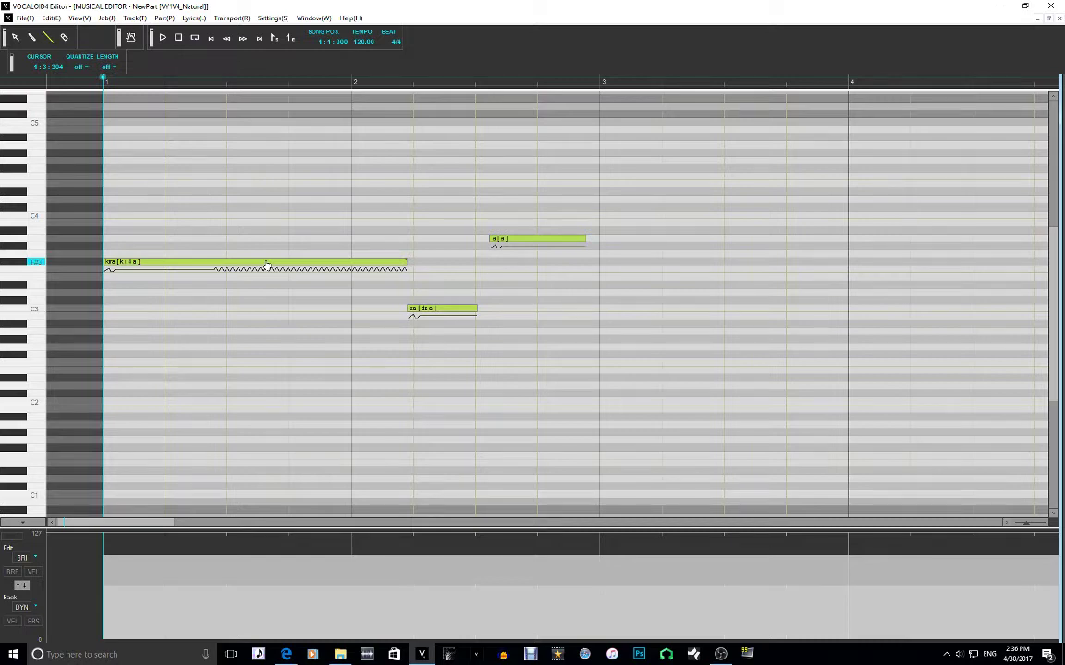
# Drop the long first note about ten semitones and assign singer Gackpoid_V4_Native
pyautogui.moveTo(269, 265); pyautogui.dragTo(269, 377)
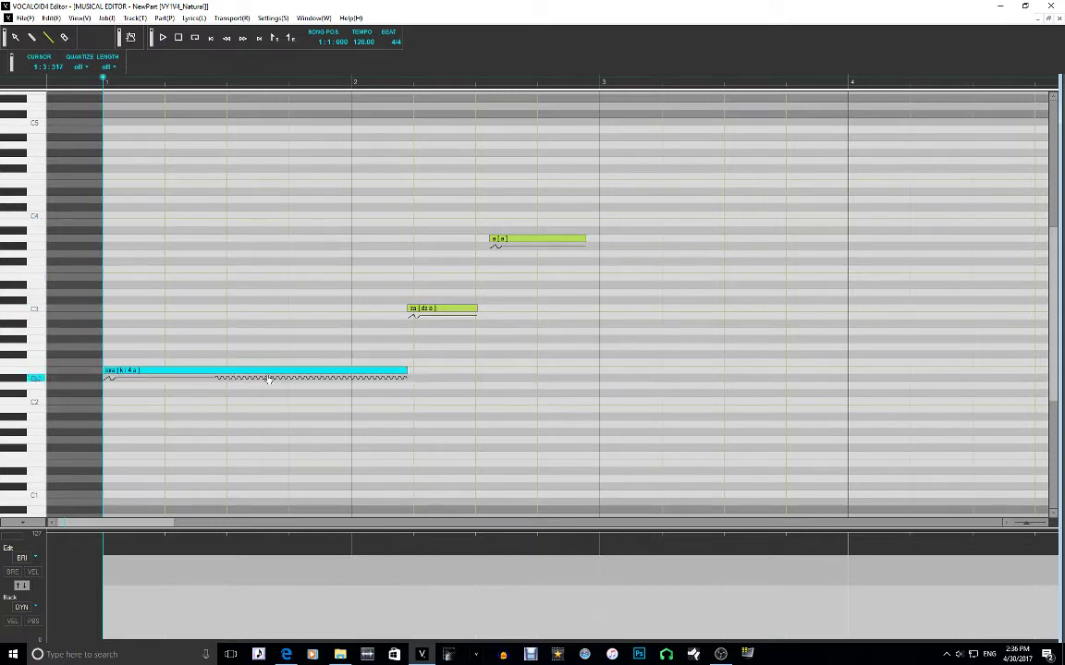
pyautogui.rightClick(198, 279)
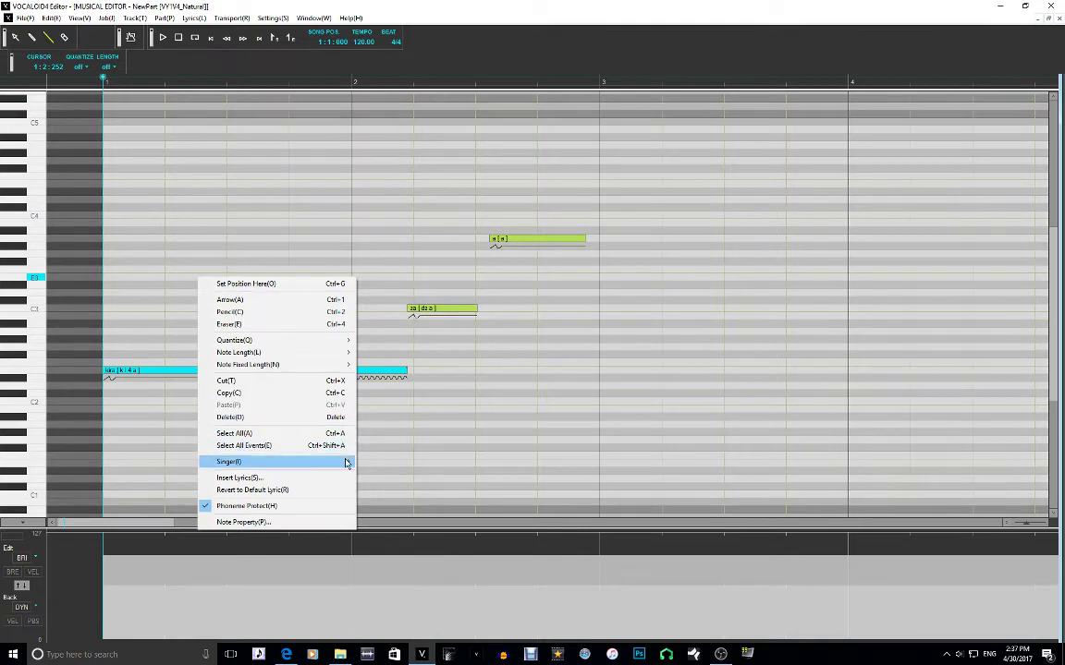
pyautogui.moveTo(346, 463)
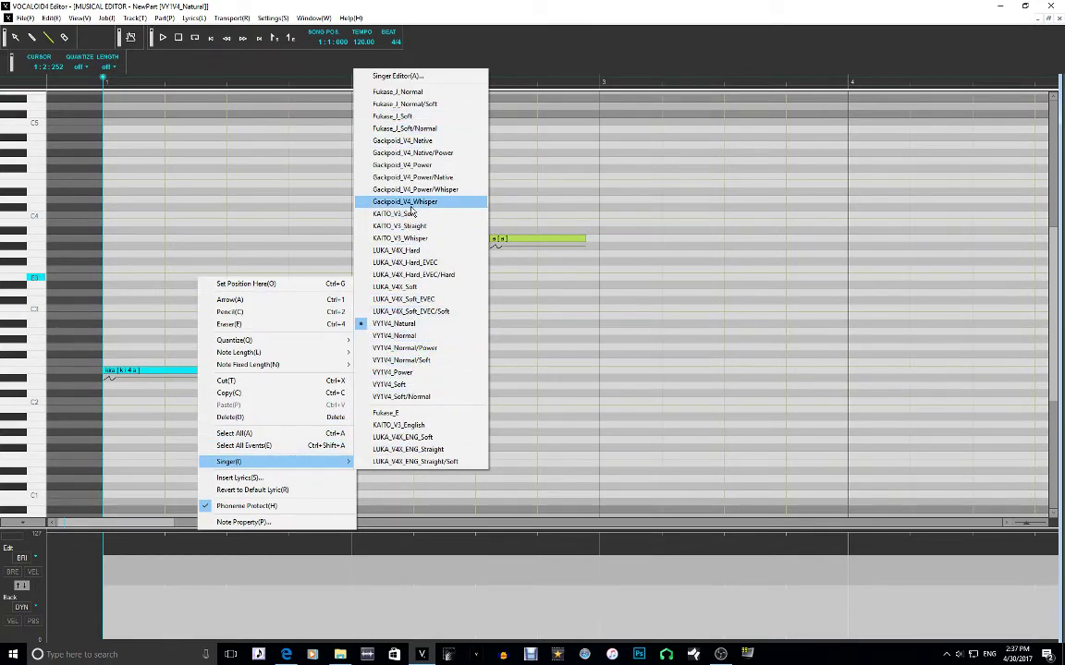
pyautogui.click(432, 147)
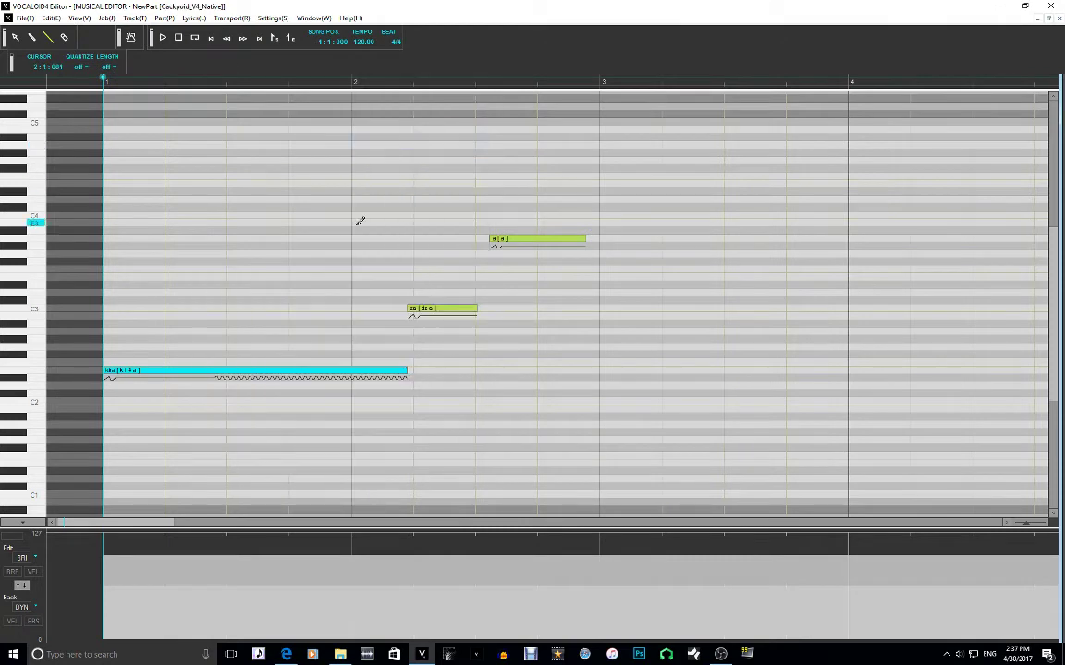
# Audition the phrase with the new voice, then select the za note
pyautogui.click(162, 39)
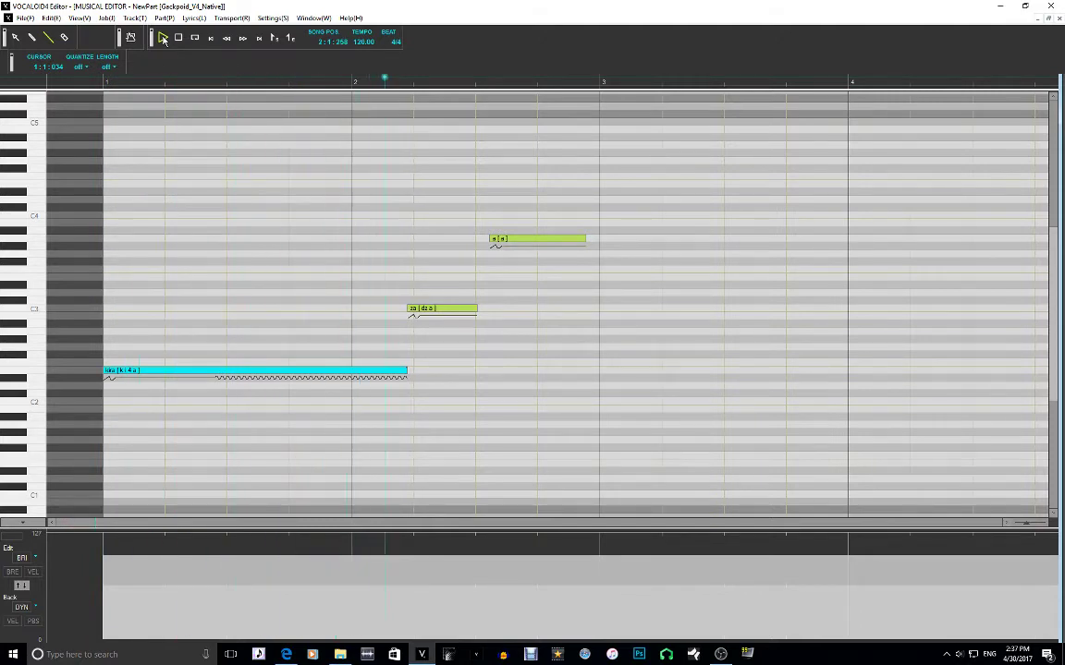
pyautogui.click(162, 39)
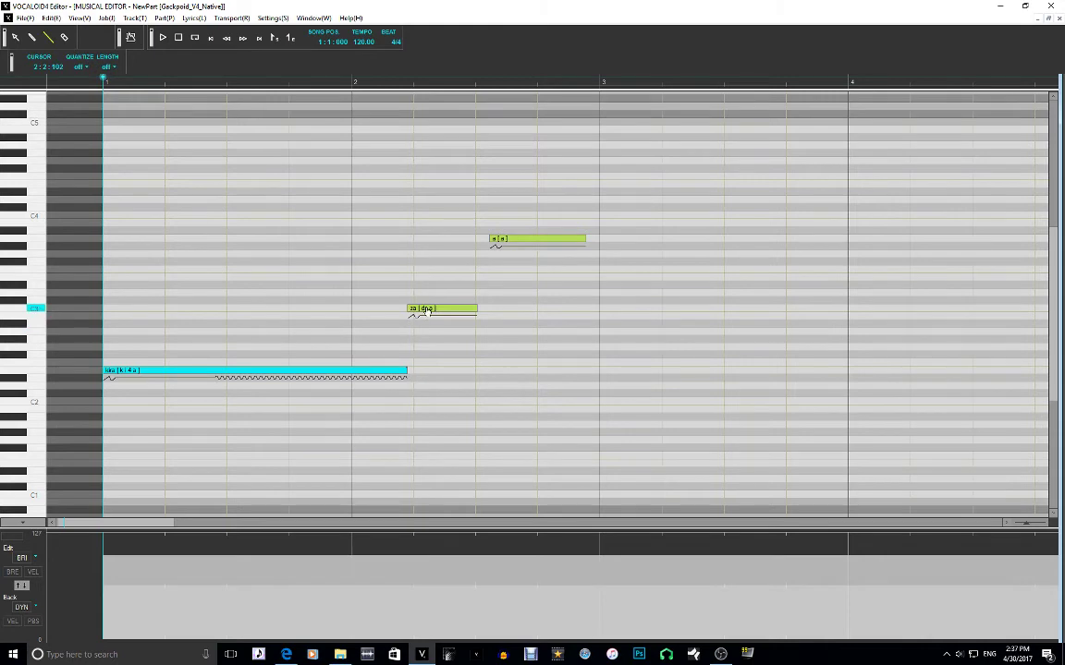
pyautogui.moveTo(426, 310)
pyautogui.mouseDown()
pyautogui.moveTo(427, 262)
pyautogui.moveTo(427, 311)
pyautogui.mouseUp()
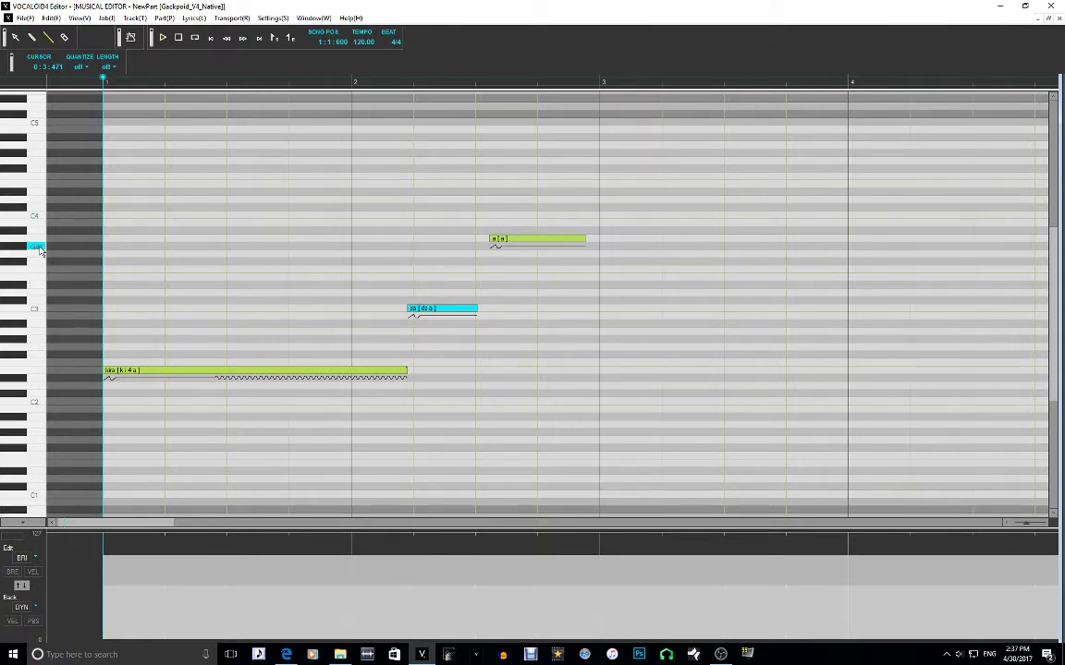
# Reposition the za note just below the third note and shorten it to a tiny stub
pyautogui.moveTo(411, 246)
pyautogui.mouseDown()
pyautogui.moveTo(474, 247)
pyautogui.moveTo(444, 251)
pyautogui.mouseUp()
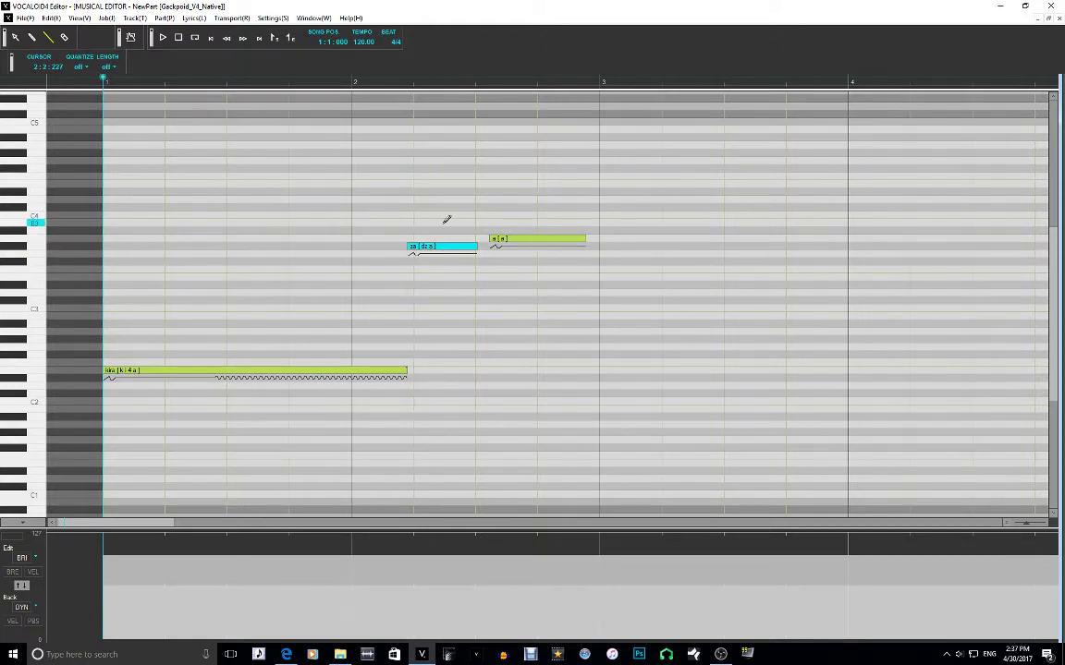
pyautogui.press('Down')
pyautogui.press('Down')
pyautogui.press('Down')
pyautogui.press('Down')
pyautogui.press('Down')
pyautogui.press('Down')
pyautogui.press('Down')
pyautogui.press('Down')
pyautogui.press('Down')
pyautogui.press('Down')
pyautogui.press('Down')
pyautogui.press('Down')
pyautogui.press('Down')
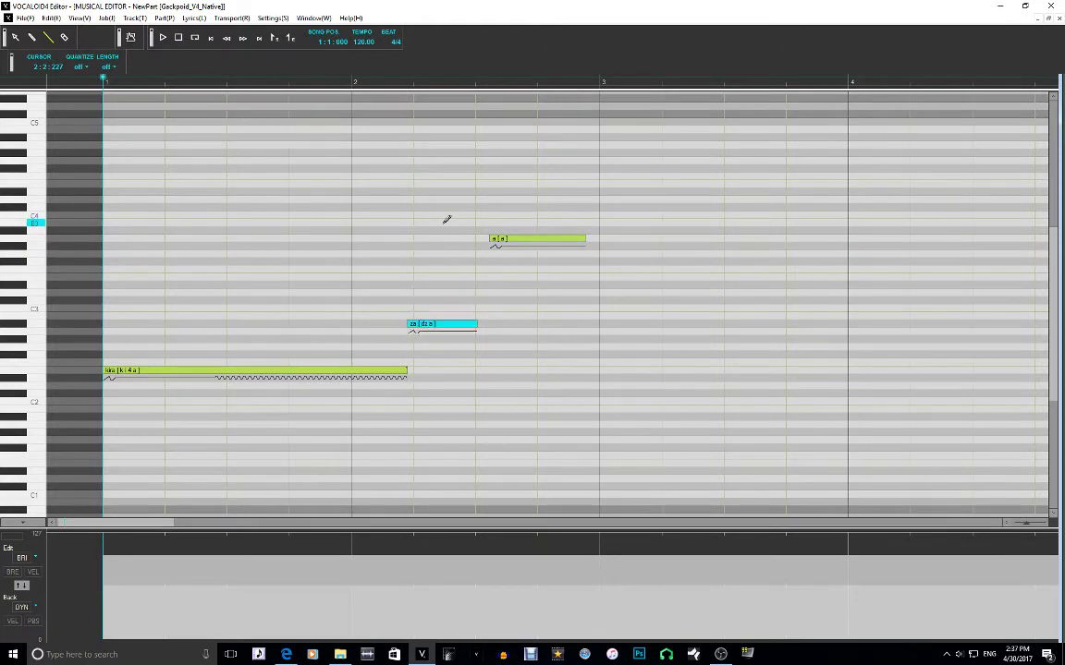
pyautogui.press('Down')
pyautogui.press('Down')
pyautogui.press('Down')
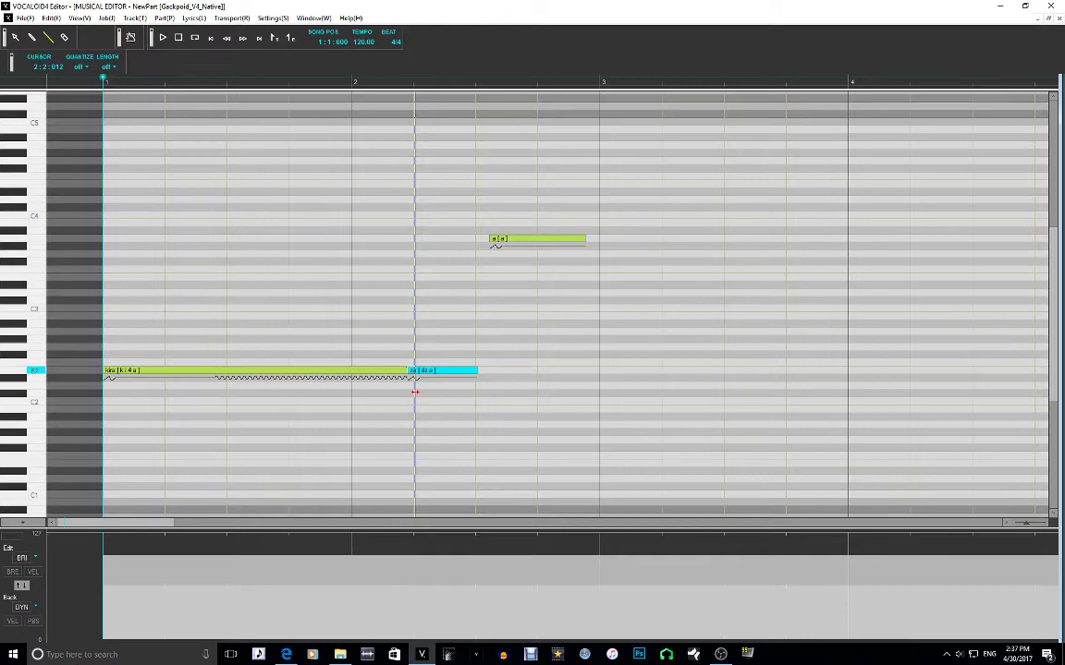
pyautogui.moveTo(415, 392); pyautogui.dragTo(419, 387)
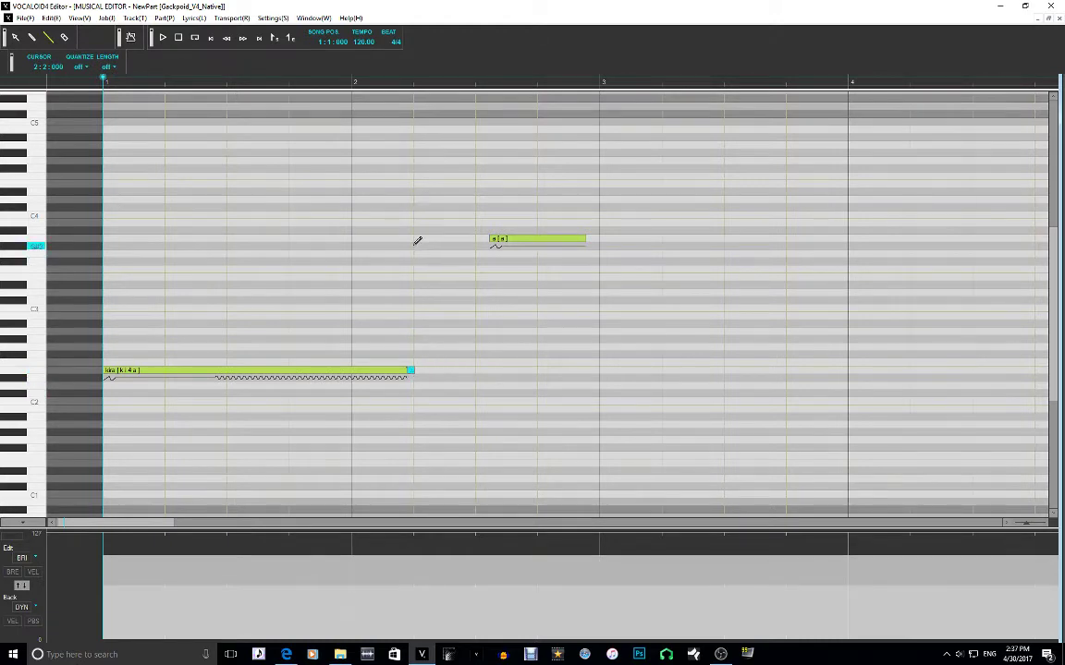
# Draw a new note just before the high a note, confirm its lyric, and play back
pyautogui.moveTo(414, 246); pyautogui.dragTo(483, 246)
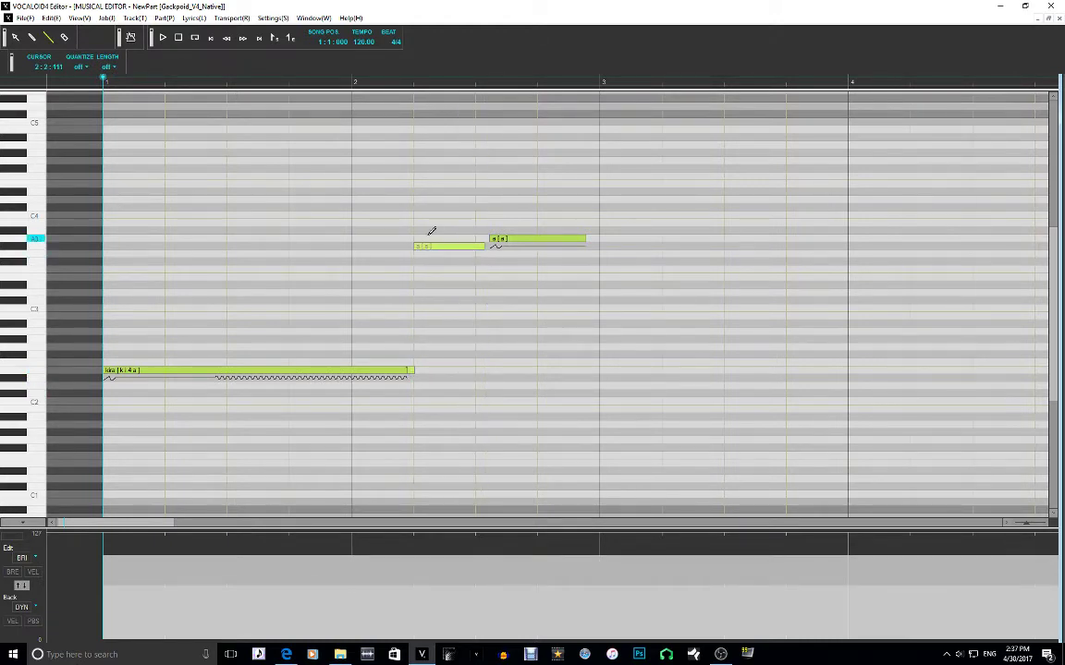
pyautogui.click(430, 246)
pyautogui.click(470, 216)
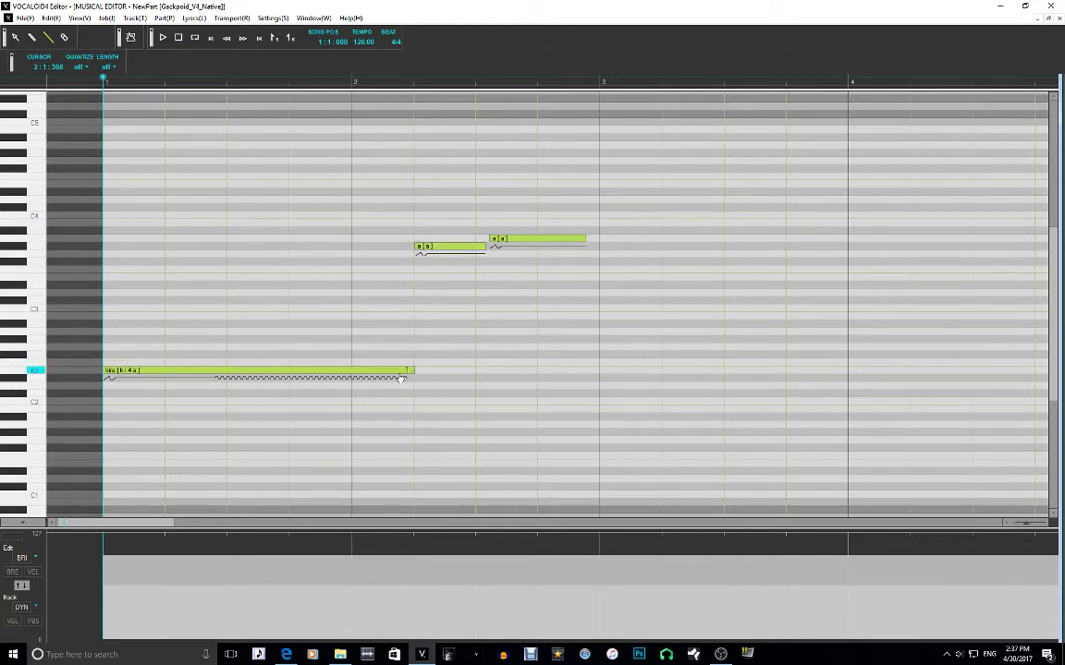
pyautogui.doubleClick(434, 247)
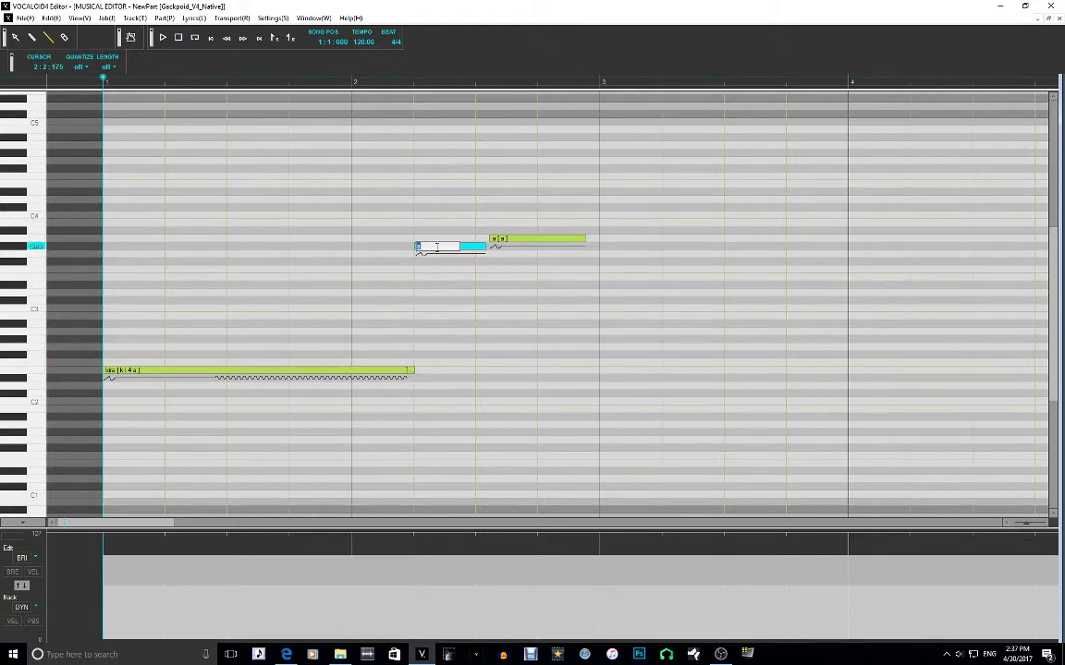
pyautogui.press('Return')
pyautogui.press('space')
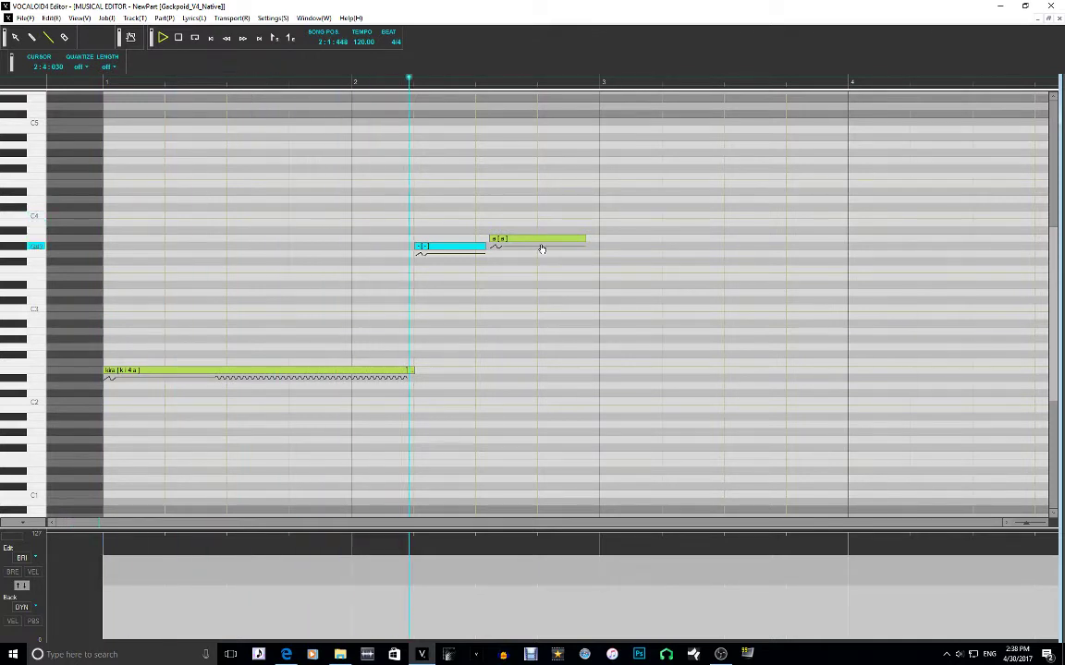
pyautogui.press('space')
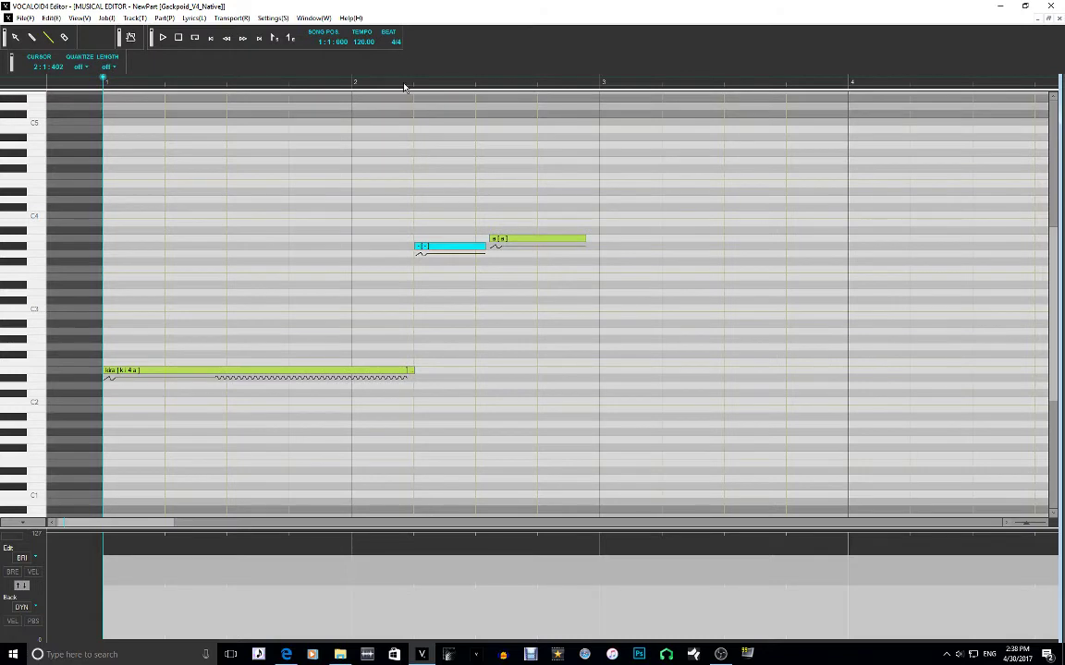
pyautogui.moveTo(405, 84); pyautogui.dragTo(411, 84)
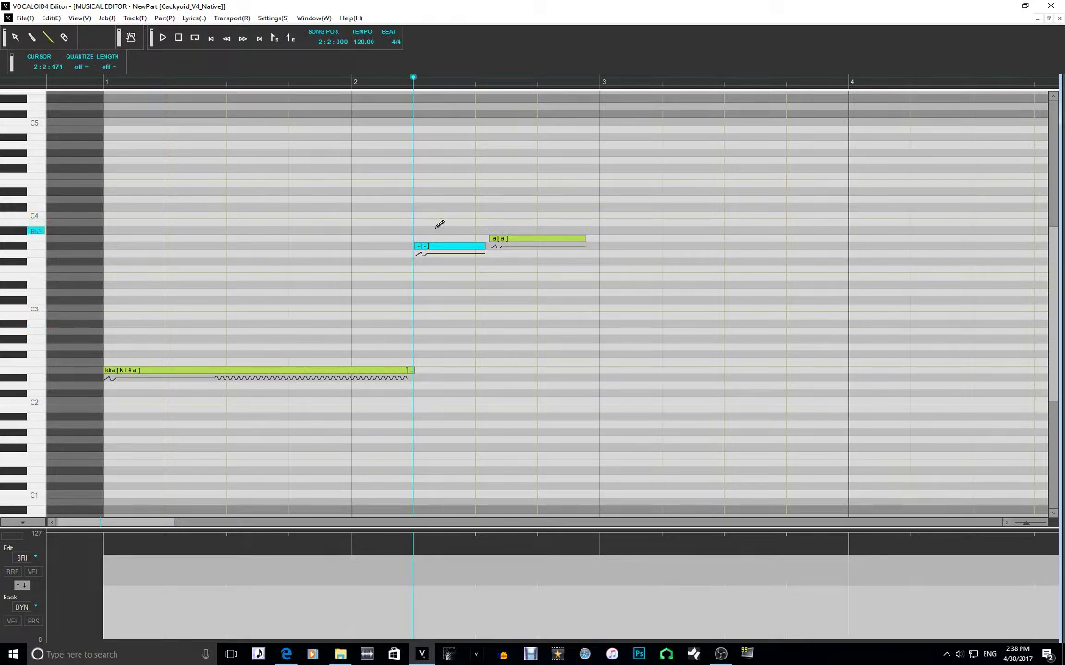
pyautogui.hotkey('ctrl', 'o')
# Answer the save prompt and open eternal snow.vsqx by searching 'eternal'
pyautogui.click(524, 346)
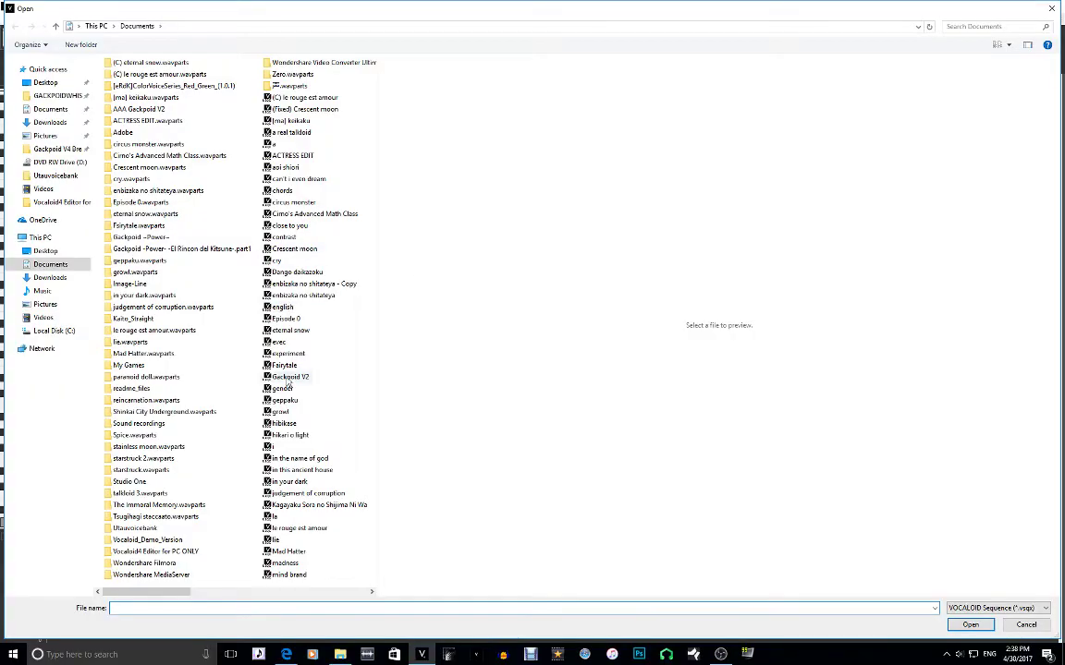
pyautogui.write('e')
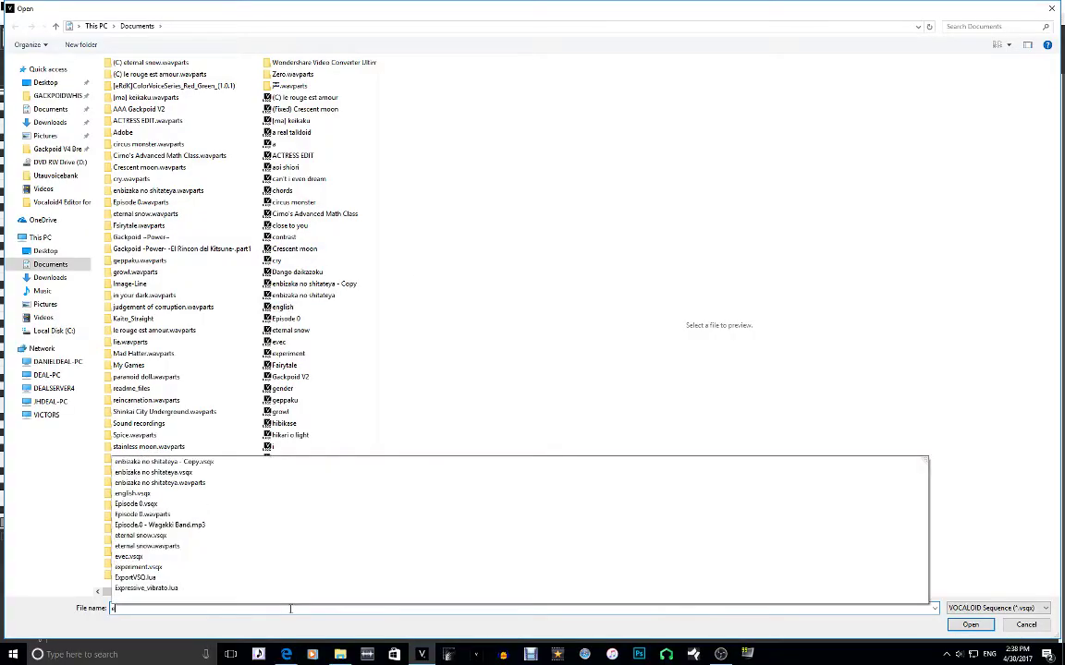
pyautogui.write('ternal')
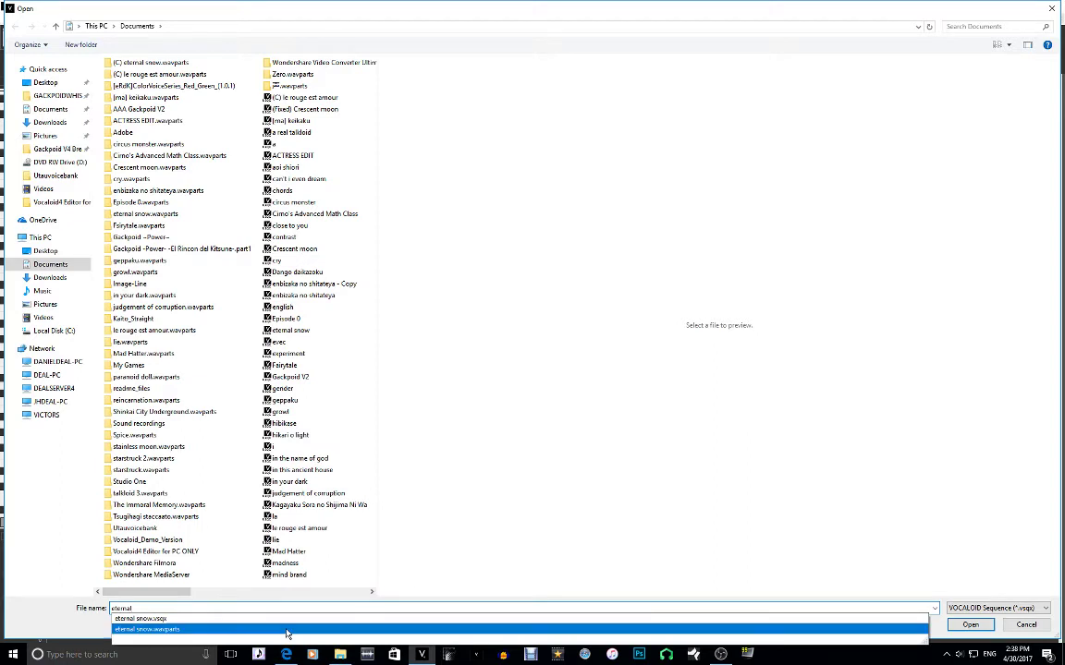
pyautogui.click(288, 618)
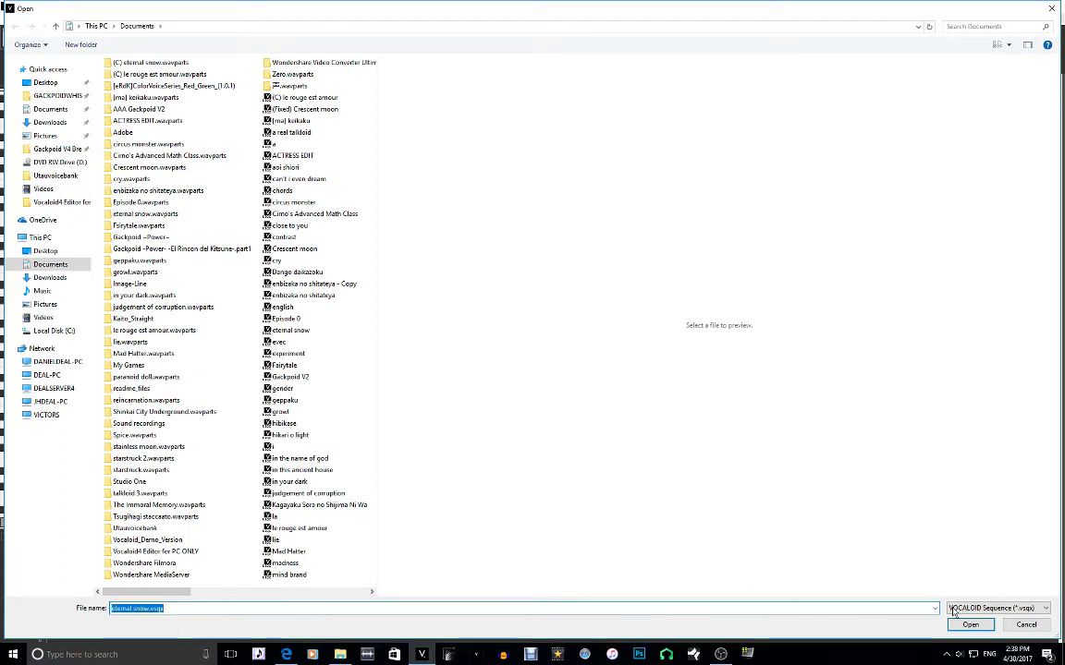
pyautogui.press('Return')
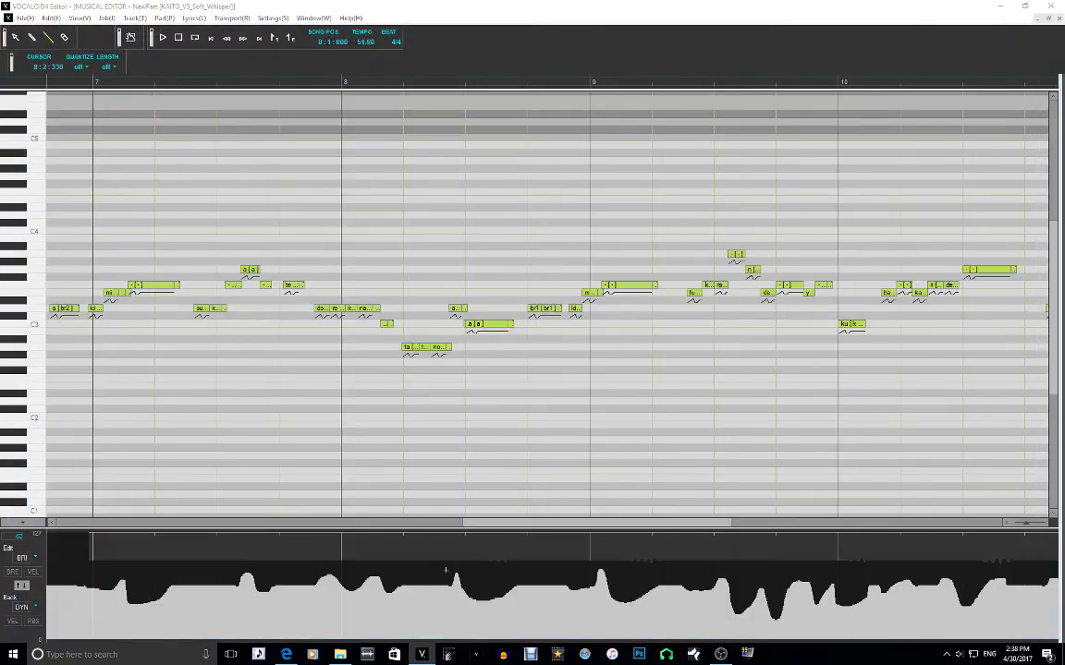
# Put the playhead in bar 6, maximize the note editor, play through, then scroll right
pyautogui.moveTo(545, 524); pyautogui.dragTo(374, 532)
pyautogui.click(366, 79)
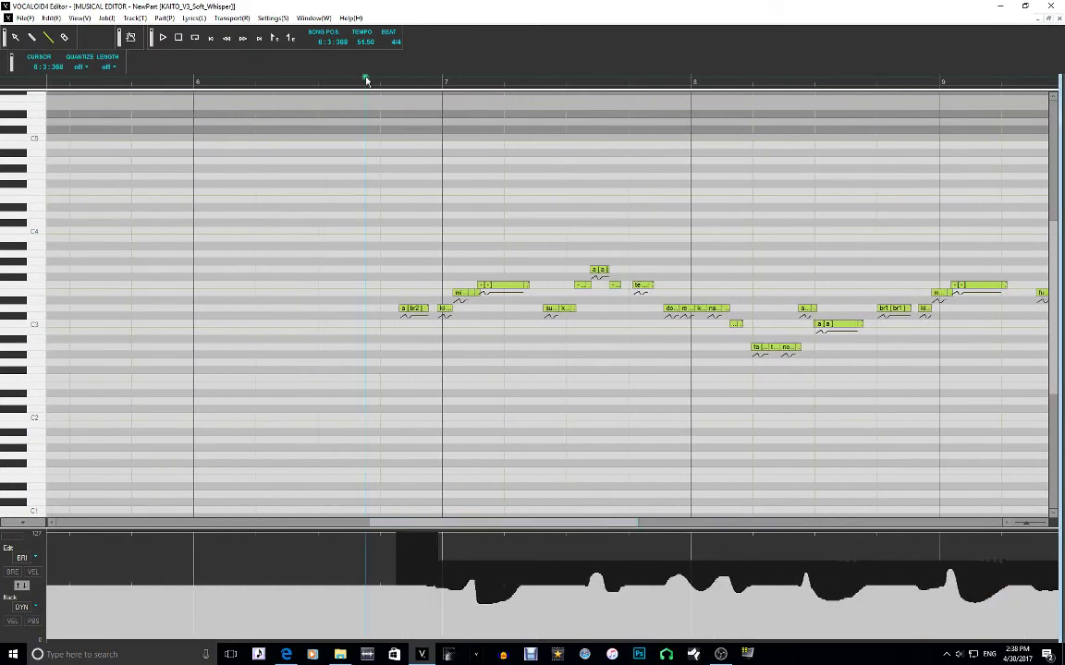
pyautogui.click(1052, 20)
pyautogui.click(28, 119)
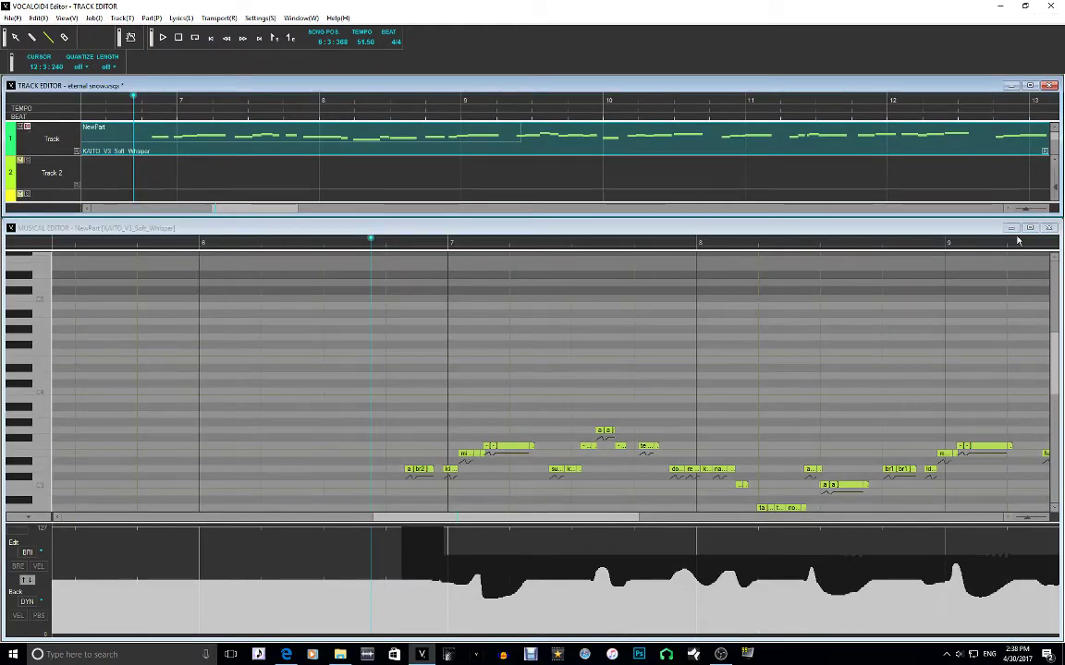
pyautogui.click(1030, 228)
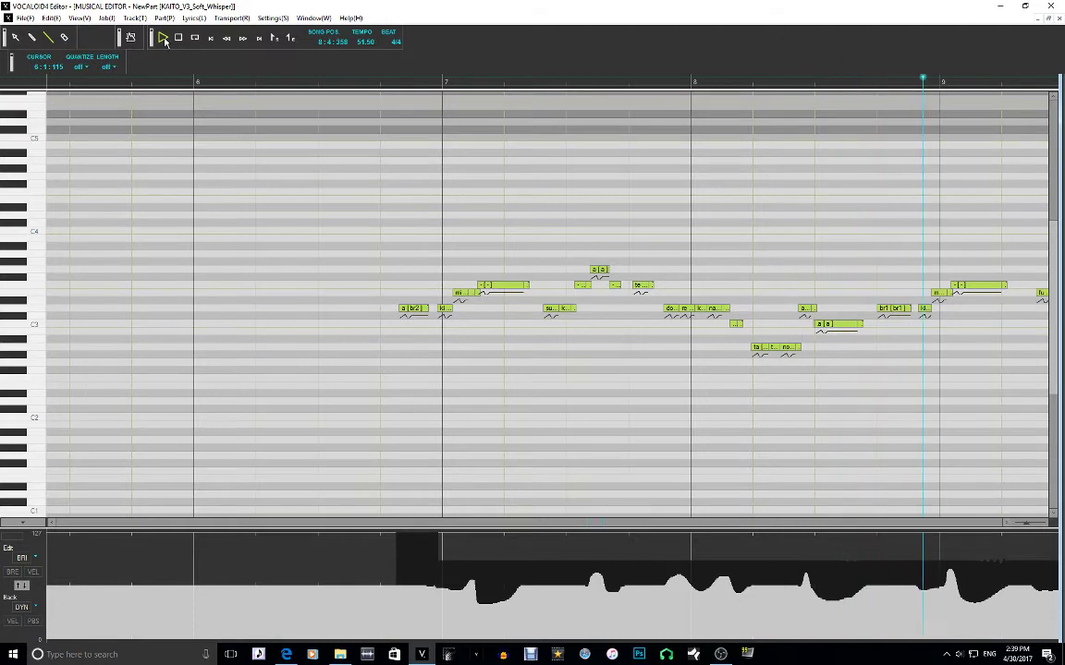
pyautogui.click(164, 41)
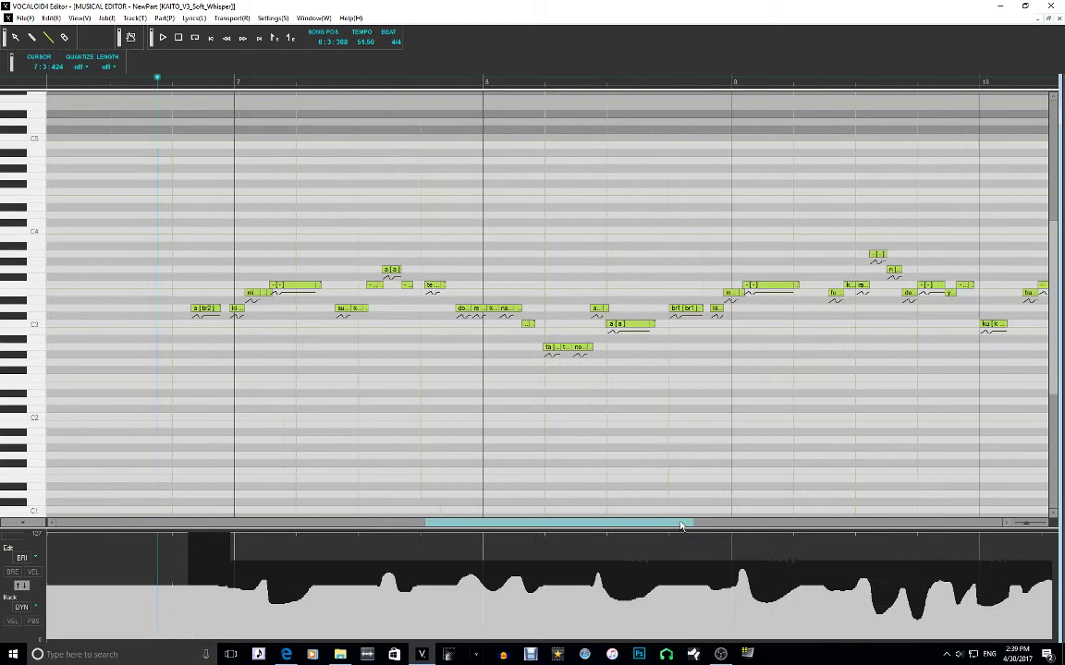
pyautogui.moveTo(682, 526); pyautogui.dragTo(693, 526)
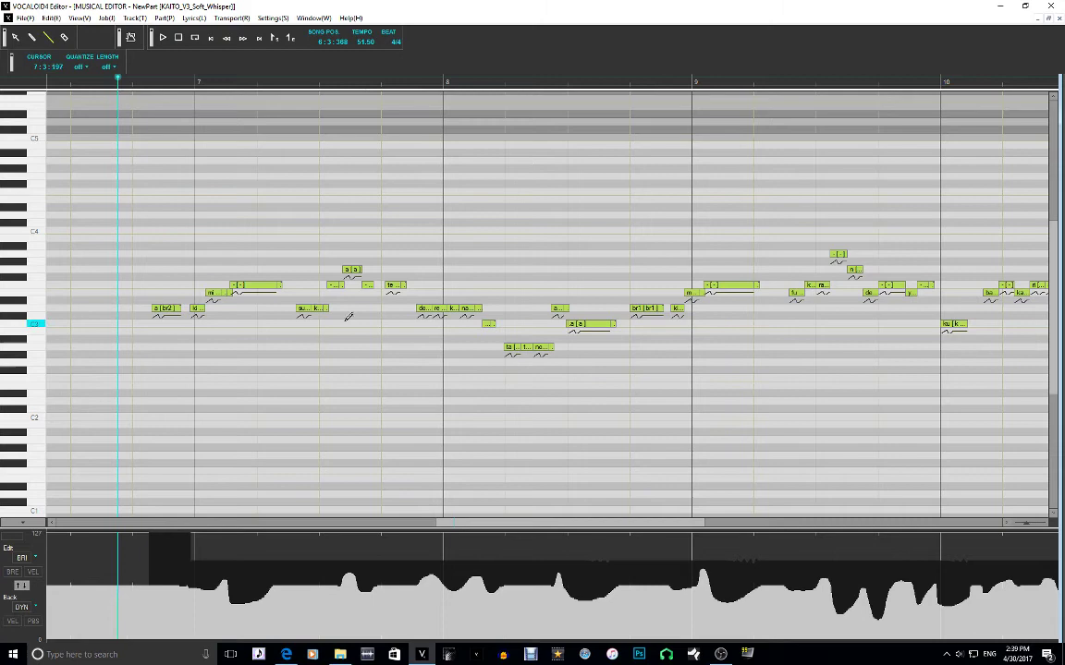
# Start a new sequence without saving and set its singer to Gackpoid_V4_Native
pyautogui.hotkey('ctrl', 'n')
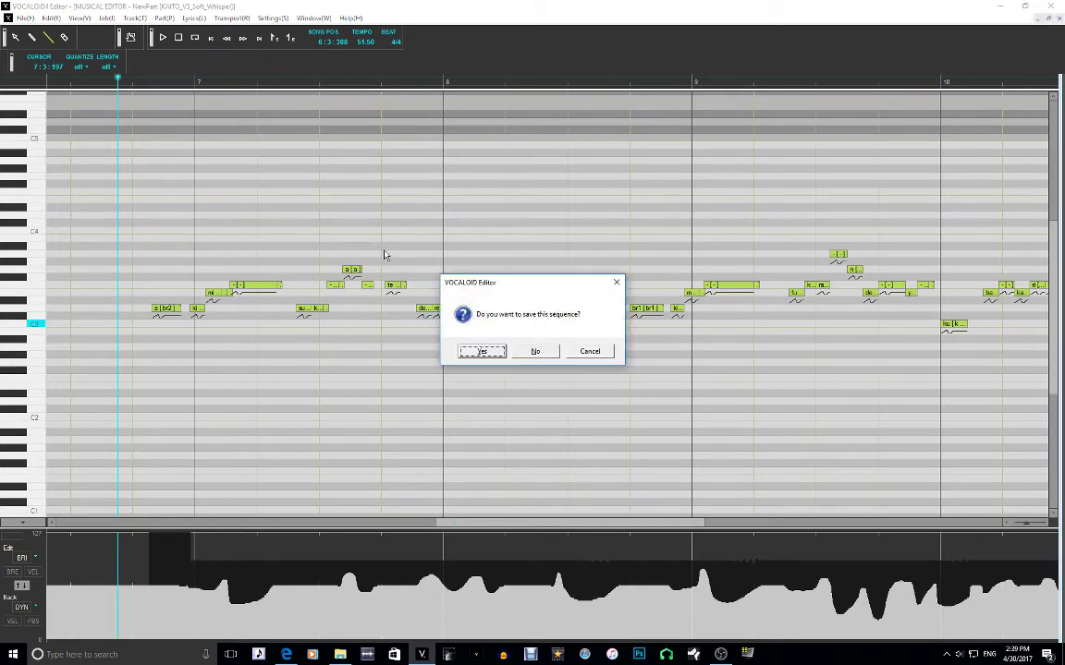
pyautogui.click(484, 351)
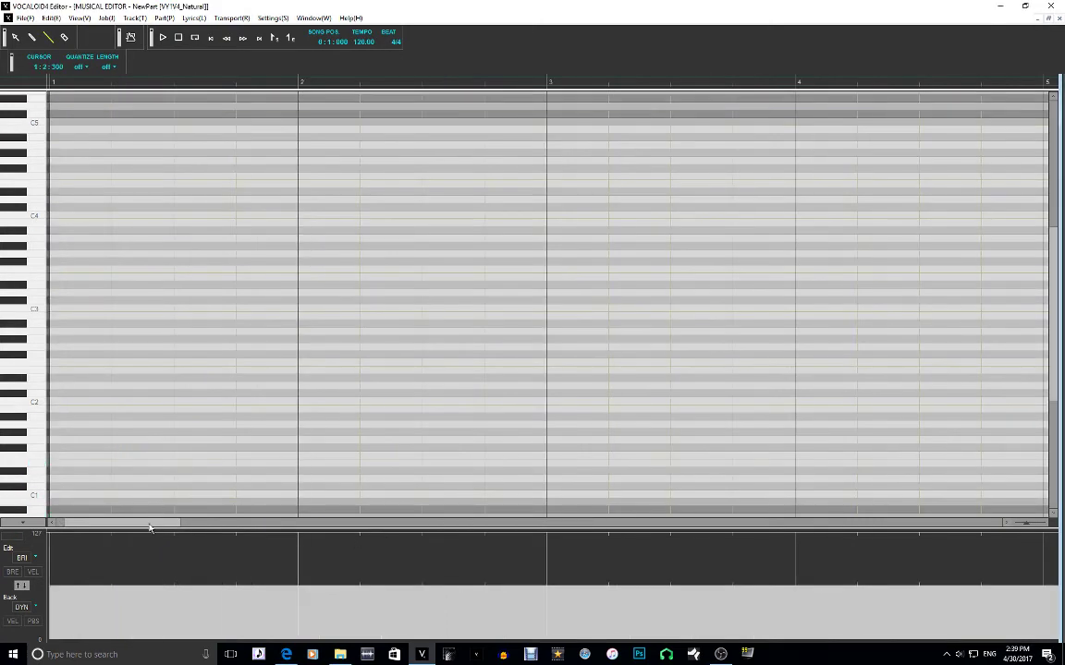
pyautogui.rightClick(117, 262)
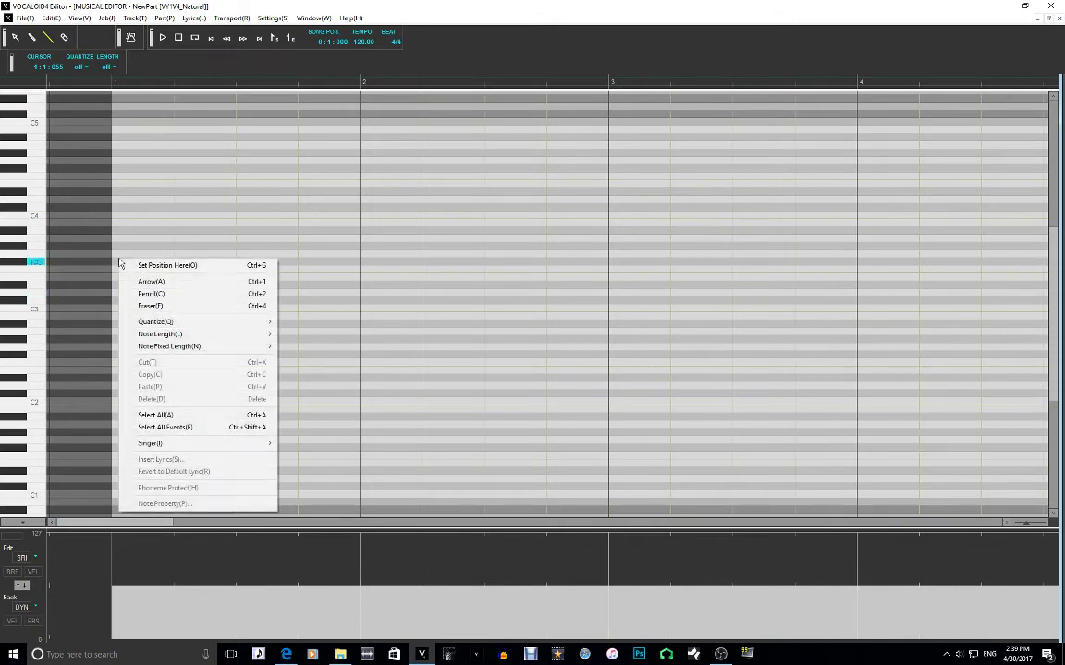
pyautogui.moveTo(235, 447)
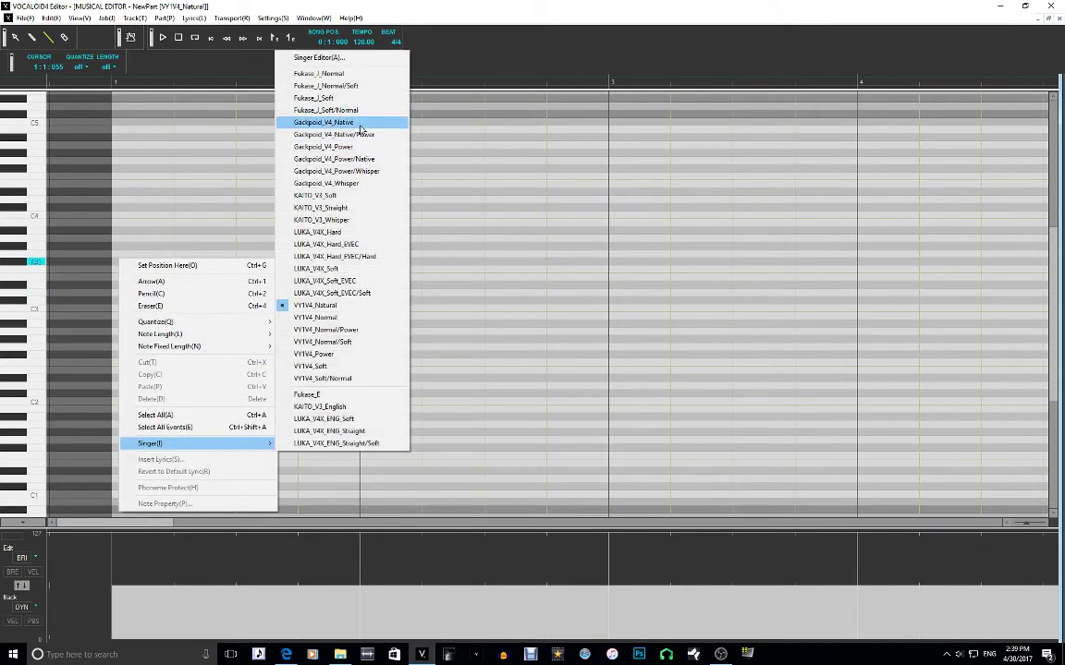
pyautogui.click(356, 122)
# Draw a 'ki' note up to bar 2 and a lower 'za' note after it, then rewind
pyautogui.moveTo(116, 292)
pyautogui.mouseDown()
pyautogui.moveTo(370, 295)
pyautogui.moveTo(360, 295)
pyautogui.mouseUp()
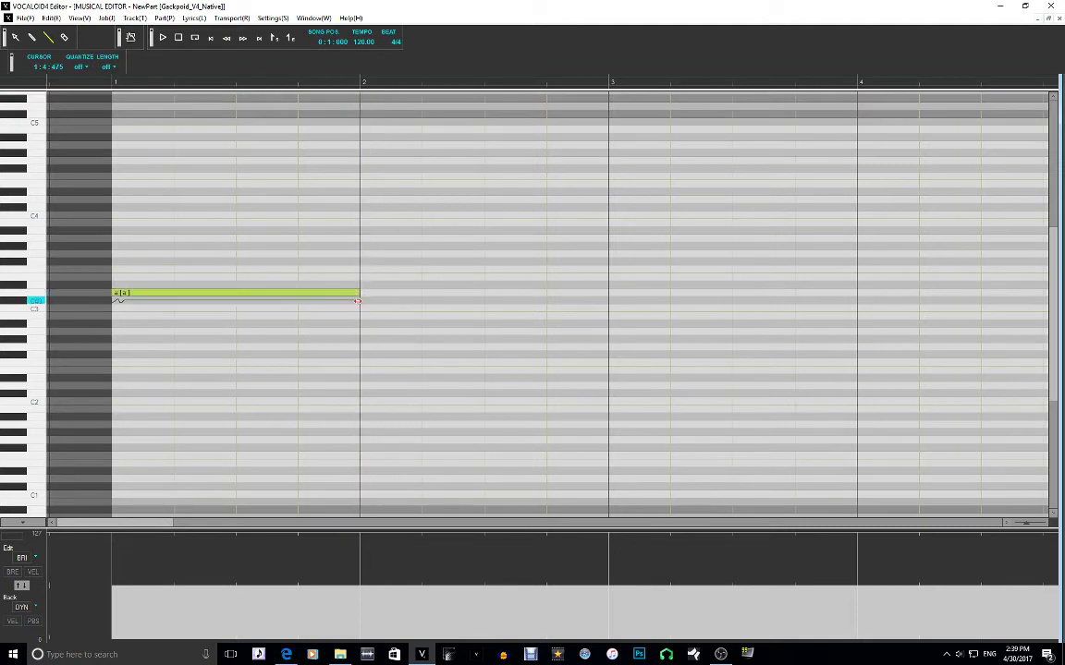
pyautogui.doubleClick(334, 295)
pyautogui.write('ki')
pyautogui.press('Return')
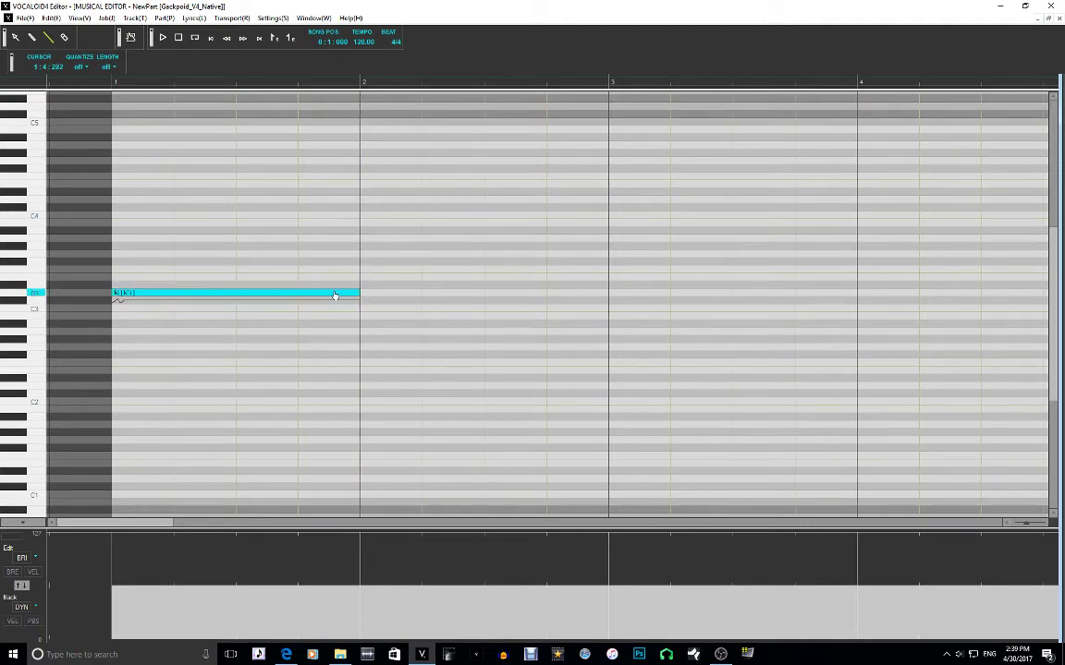
pyautogui.moveTo(366, 324); pyautogui.dragTo(542, 325)
pyautogui.doubleClick(460, 327)
pyautogui.write('za')
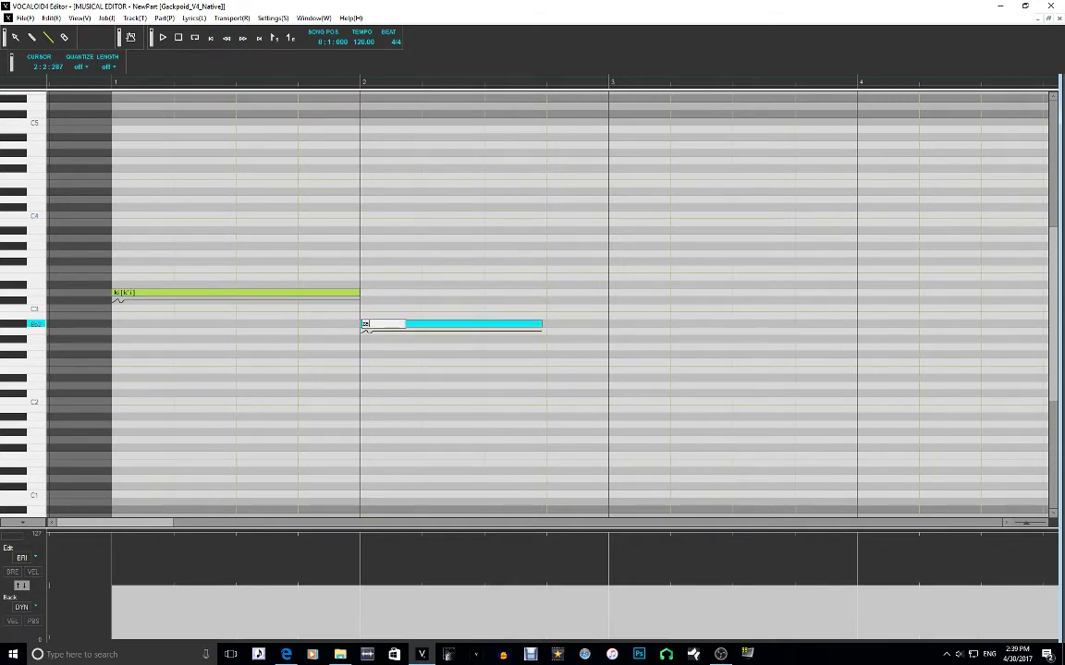
pyautogui.press('Return')
pyautogui.click(101, 82)
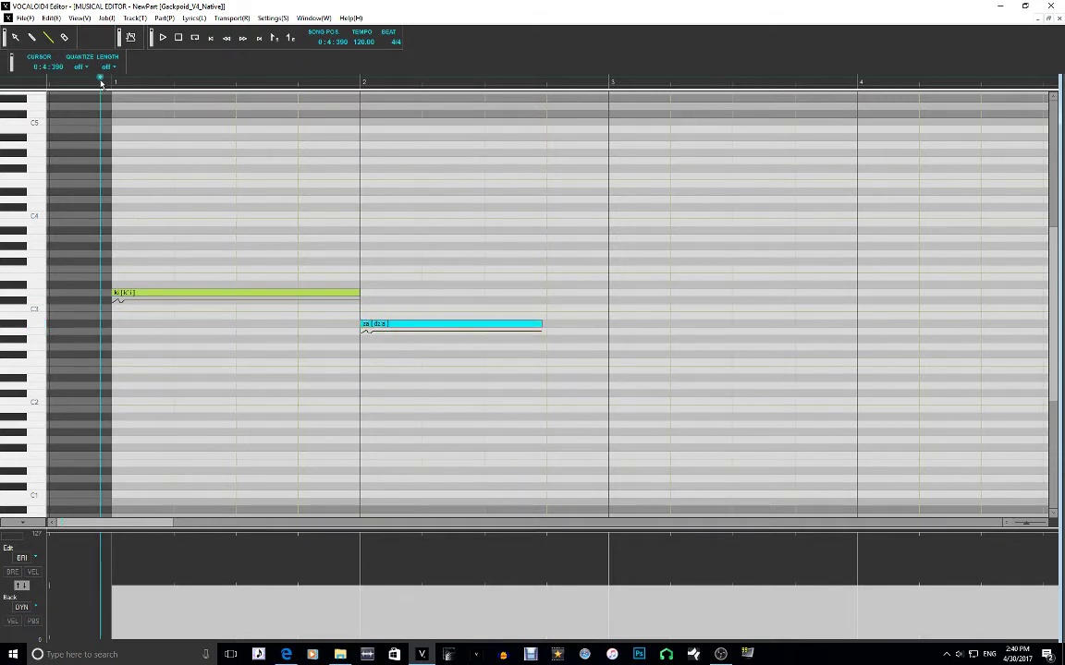
# Choose CLE Clearness, set a level in its lane, and play the phrase
pyautogui.click(28, 558)
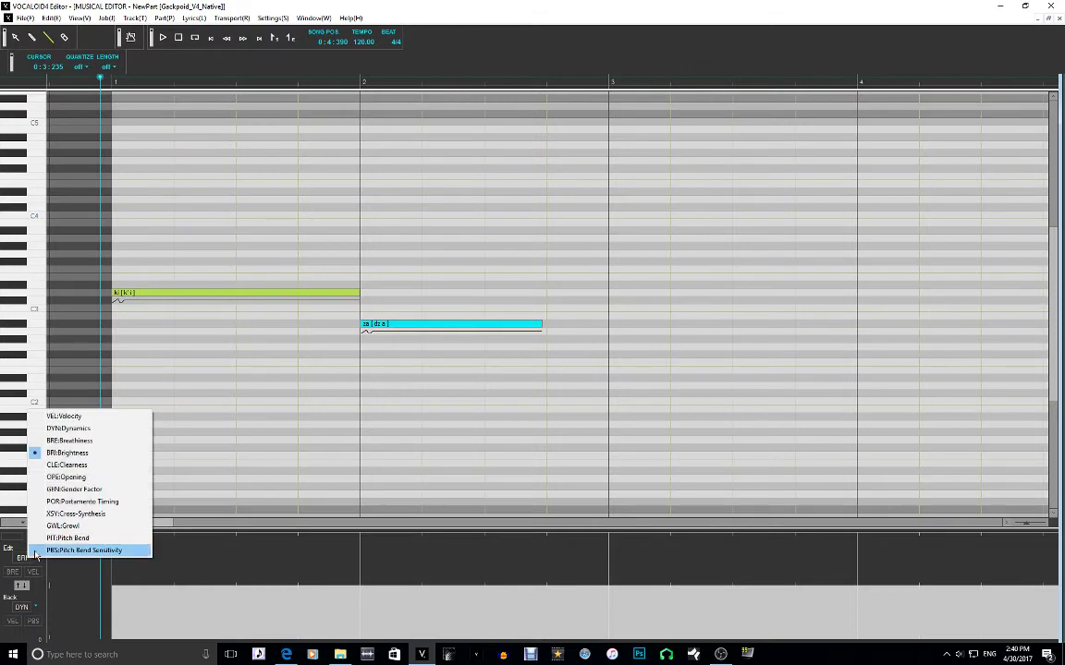
pyautogui.click(99, 465)
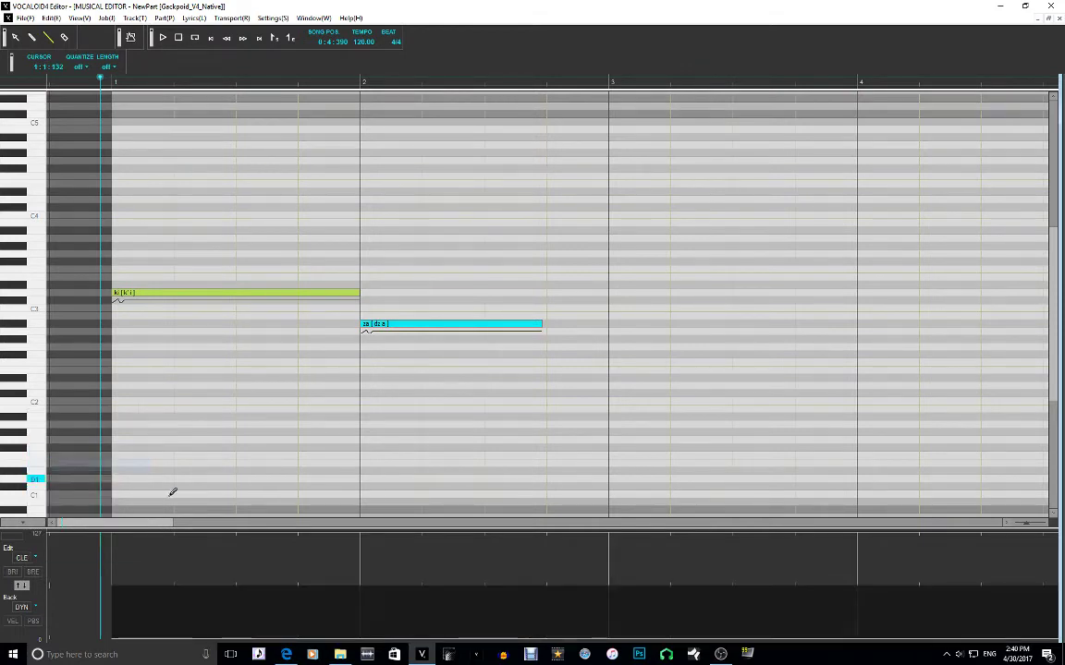
pyautogui.click(112, 598)
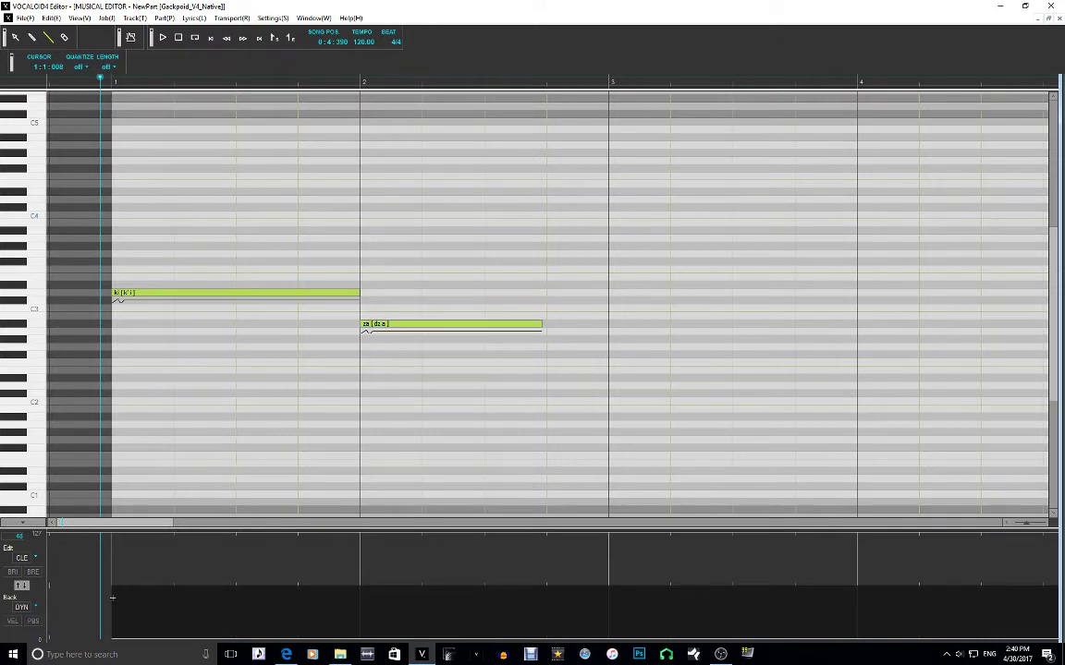
pyautogui.click(112, 598)
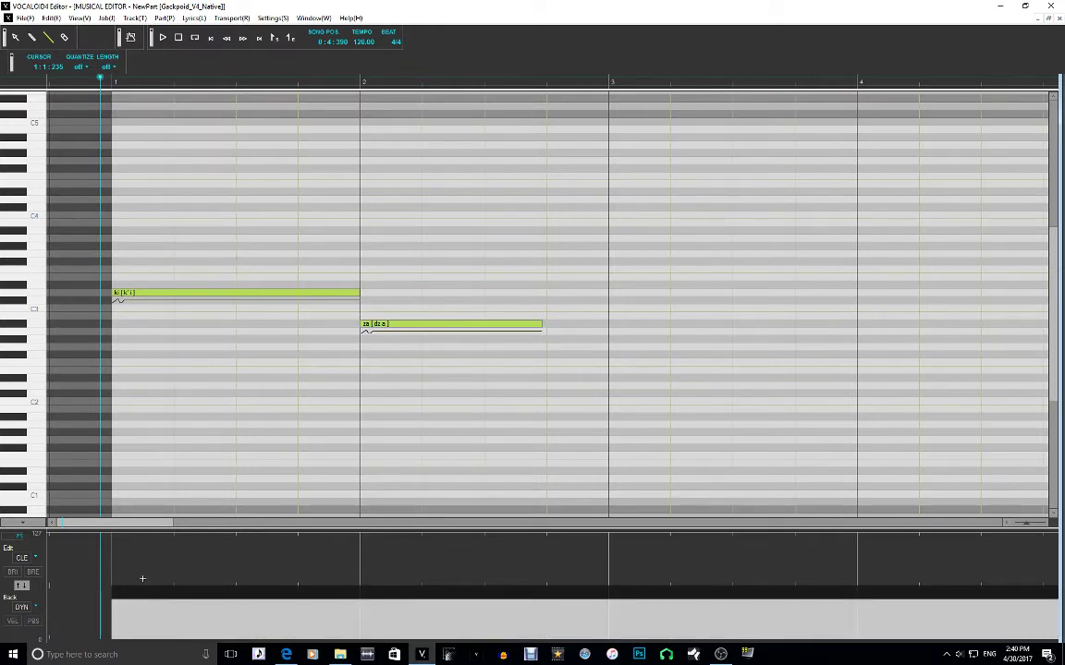
pyautogui.click(165, 39)
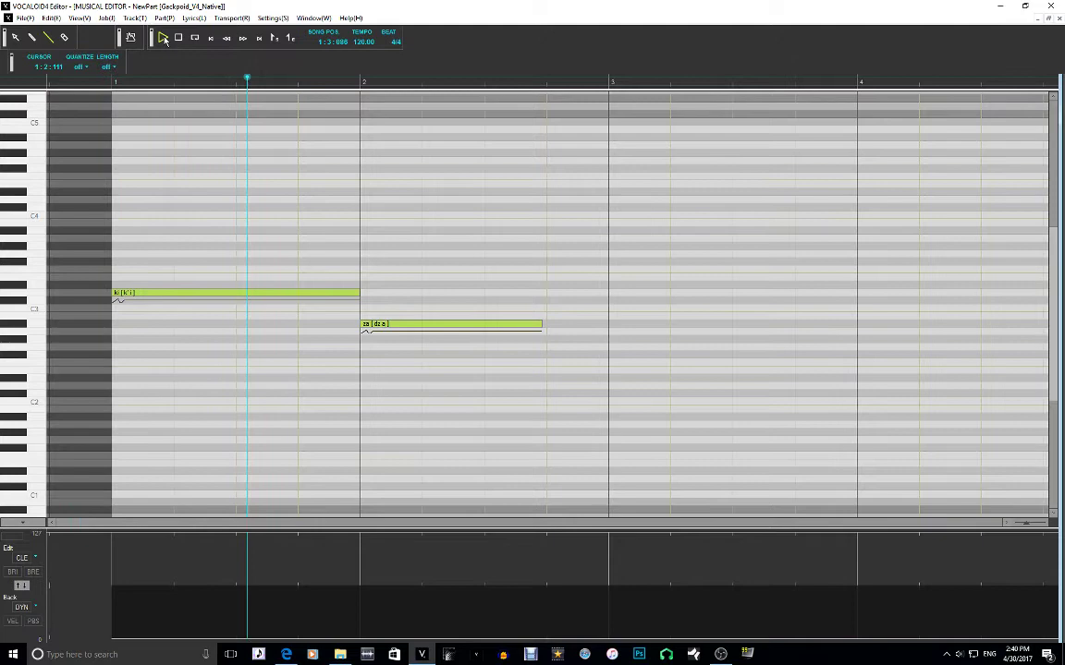
pyautogui.press('space')
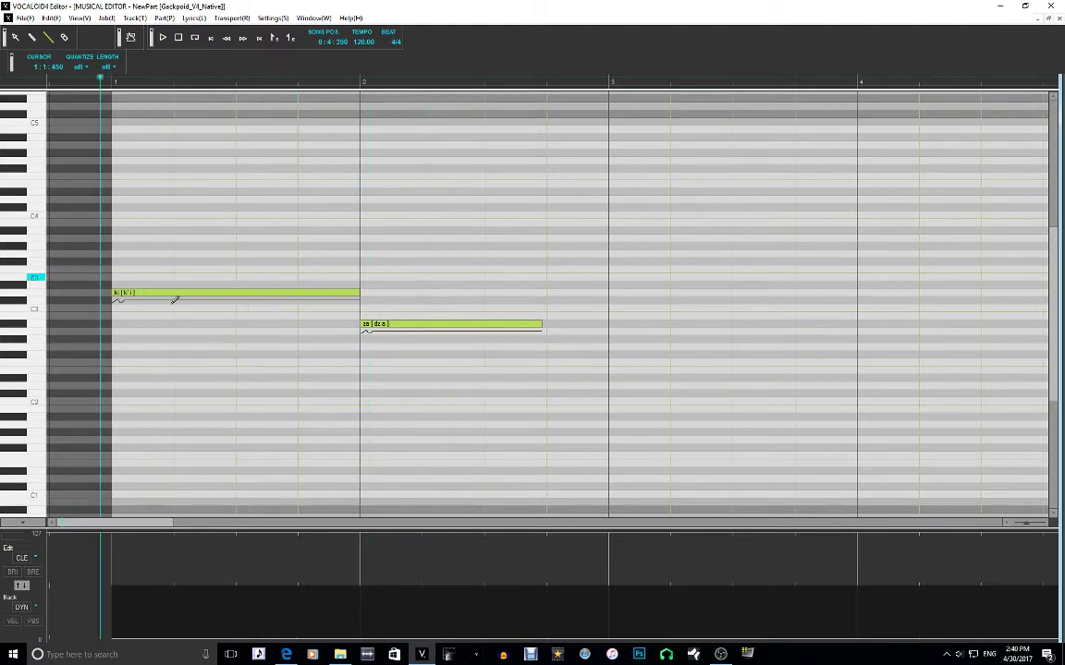
# Reset a flat Clearness level across the part and listen back twice
pyautogui.click(111, 599)
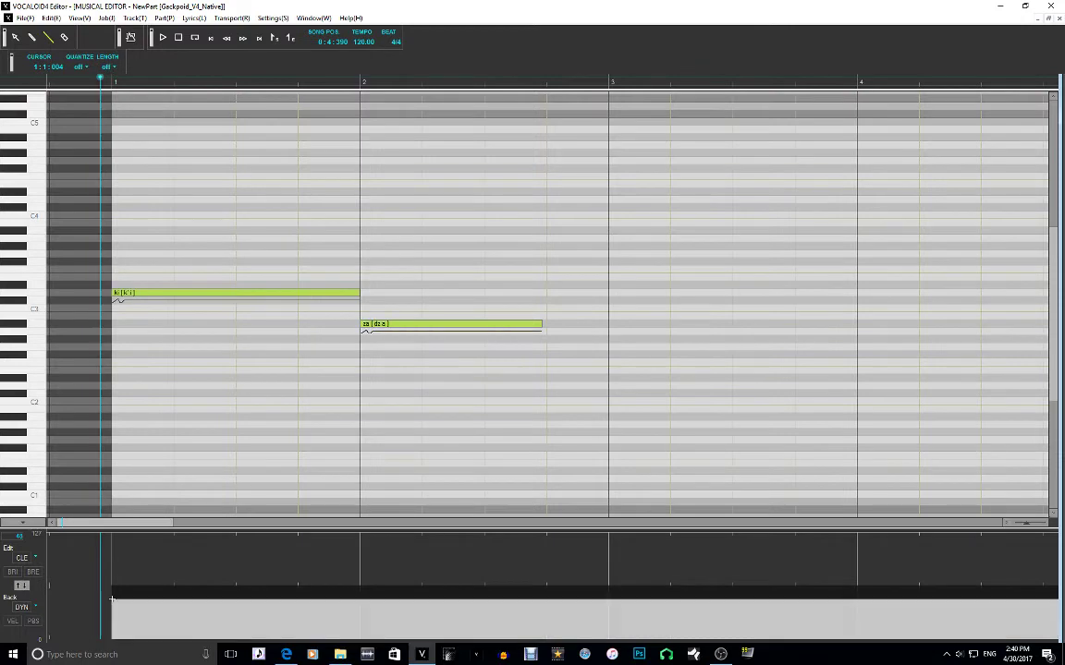
pyautogui.press('space')
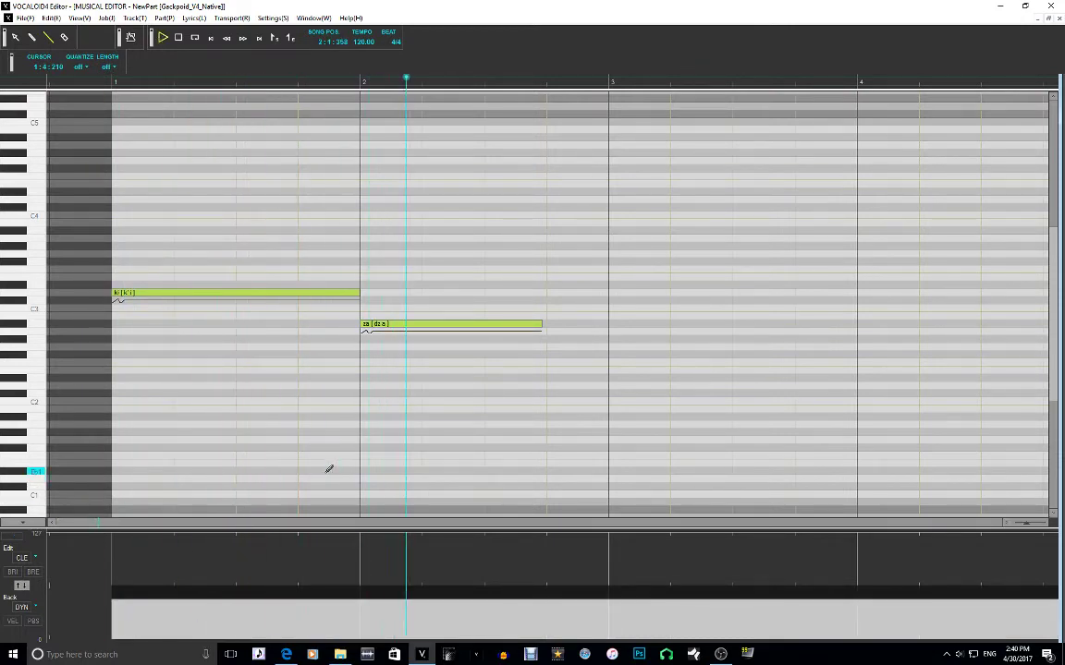
pyautogui.press('space')
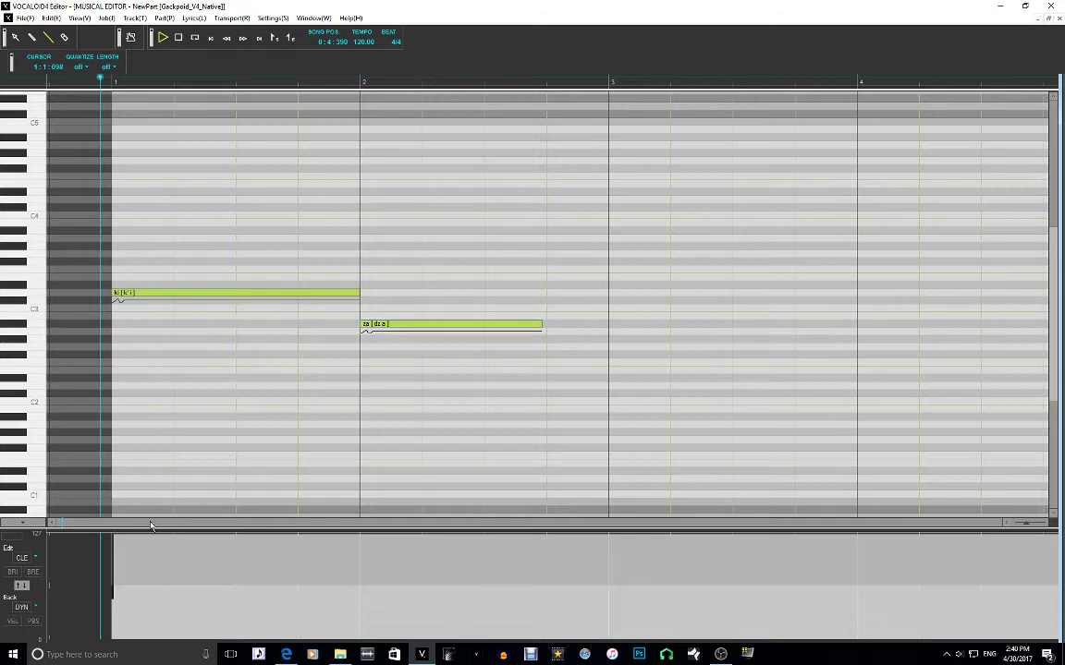
pyautogui.press('space')
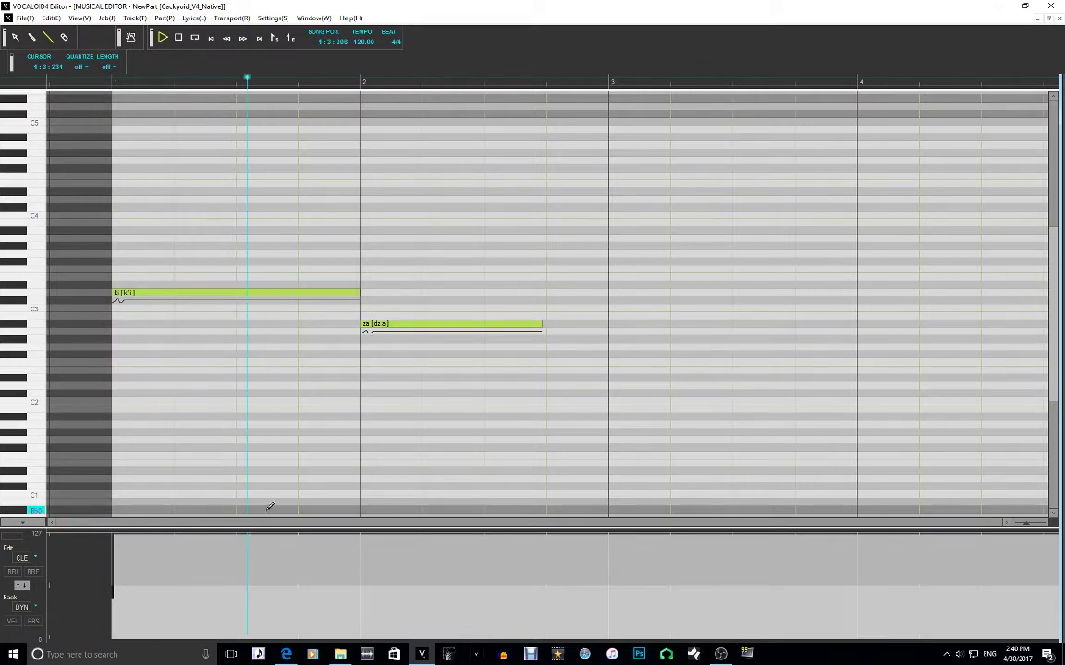
pyautogui.press('space')
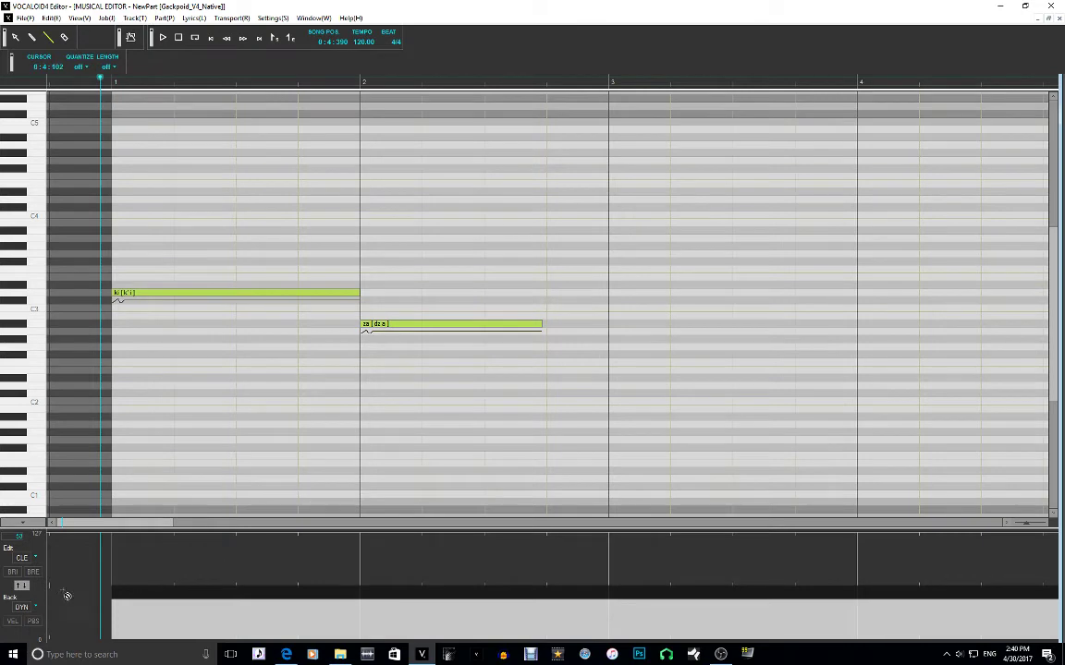
pyautogui.click(23, 559)
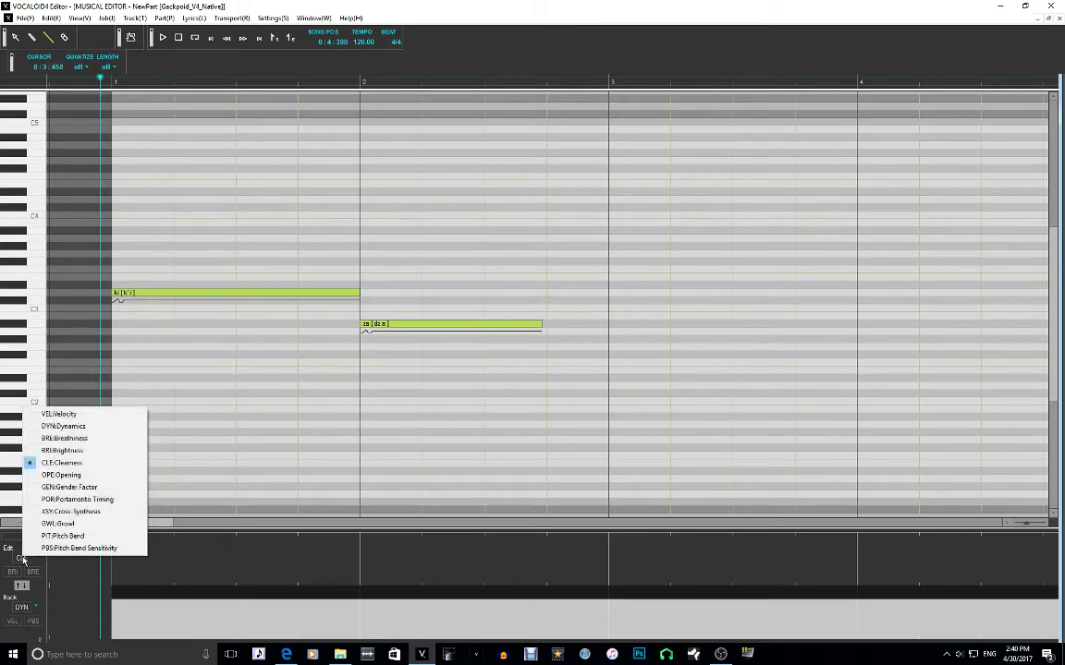
# Make Opening (OPE) the edited control curve and play the ki–za phrase back twice
pyautogui.click(80, 480)
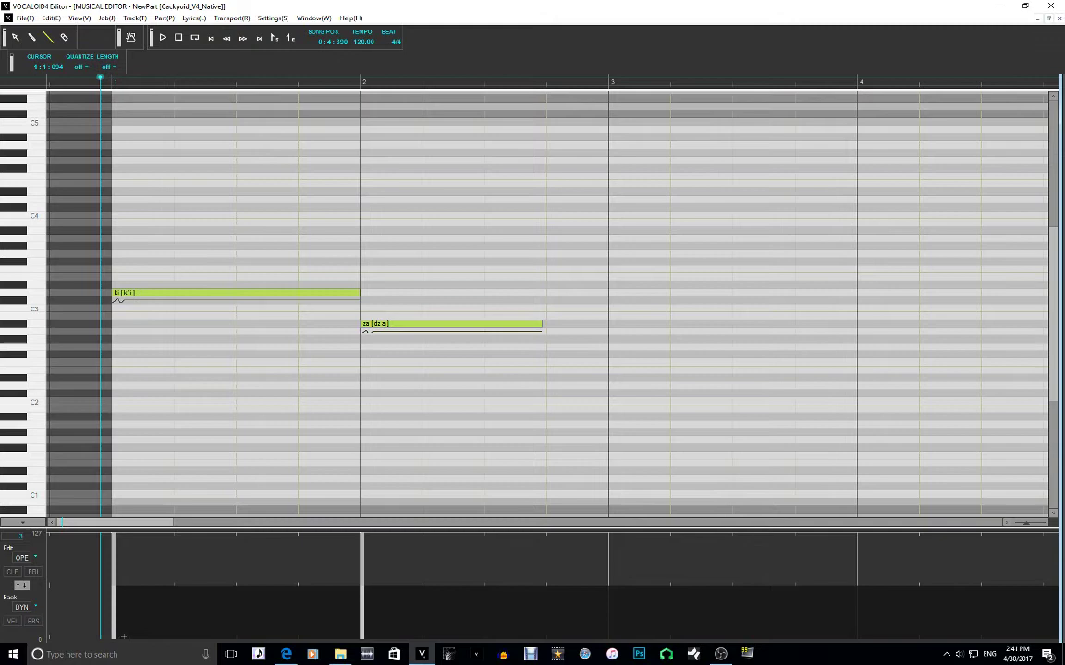
pyautogui.click(161, 37)
pyautogui.click(162, 39)
# Switch the edited curve to Gender Factor and set one flat mid level across the phrase
pyautogui.click(25, 558)
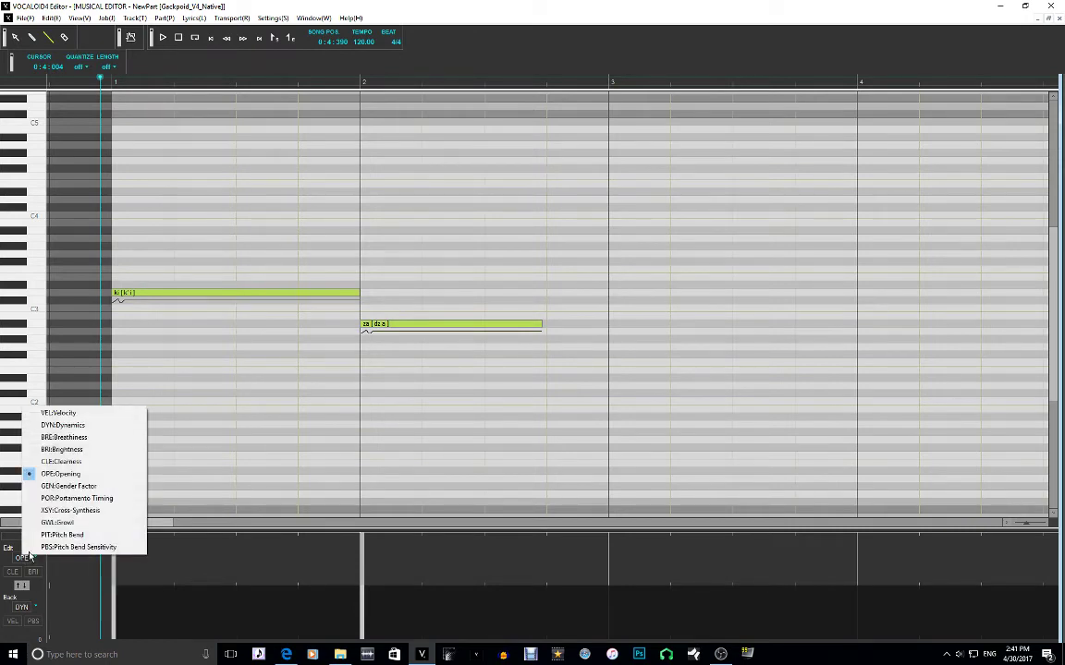
pyautogui.click(81, 487)
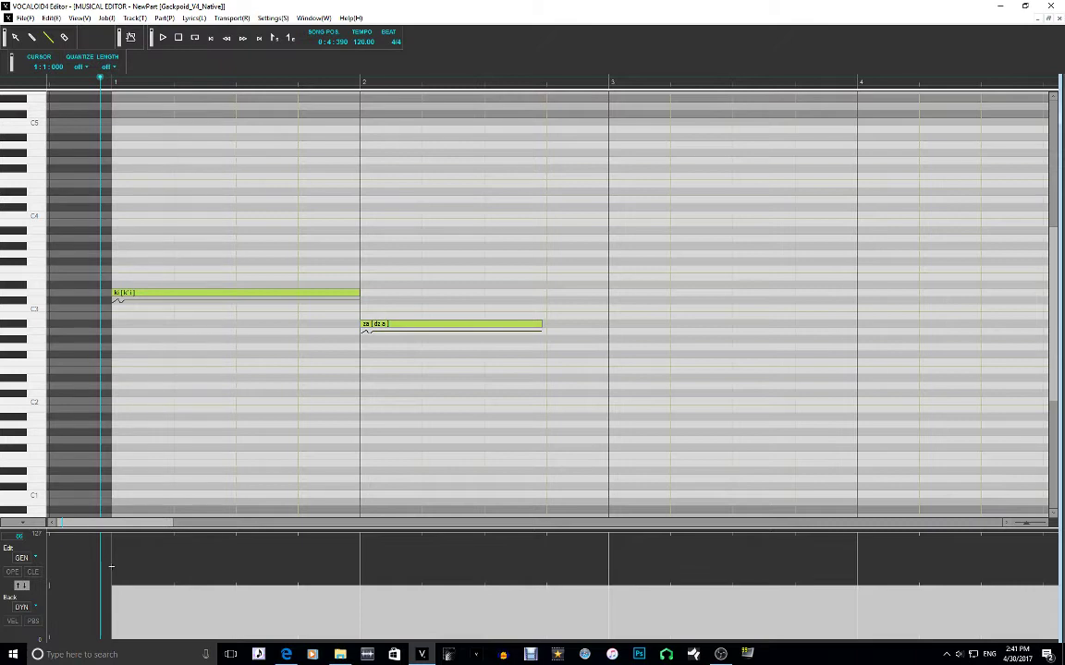
pyautogui.click(110, 567)
# Audition the Gender Factor change with several rounds of playback
pyautogui.press('space')
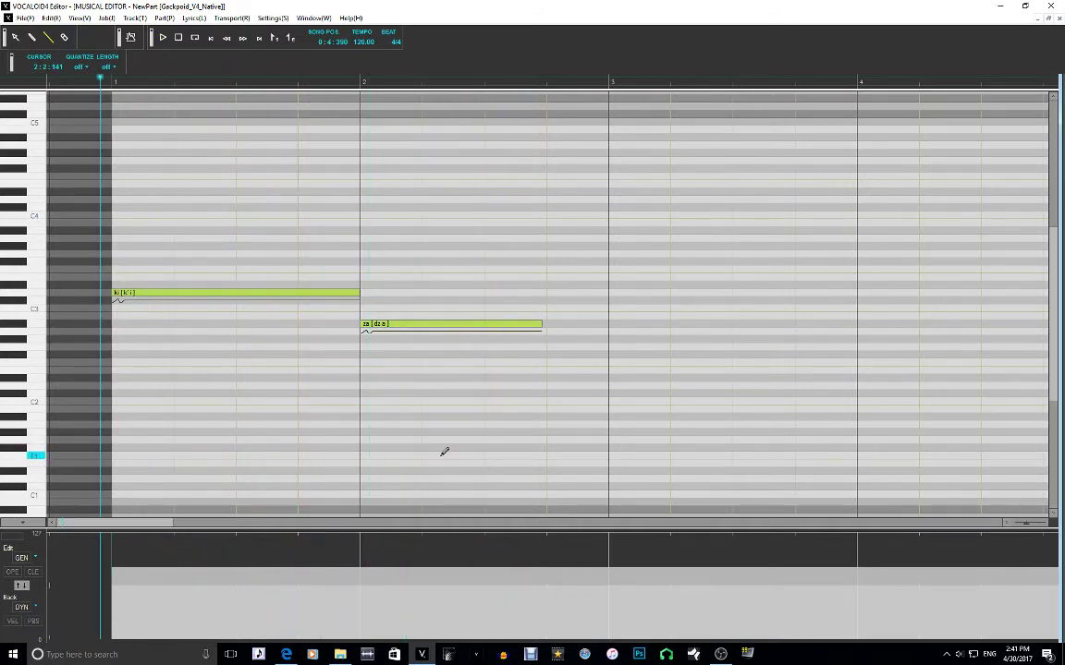
pyautogui.press('space')
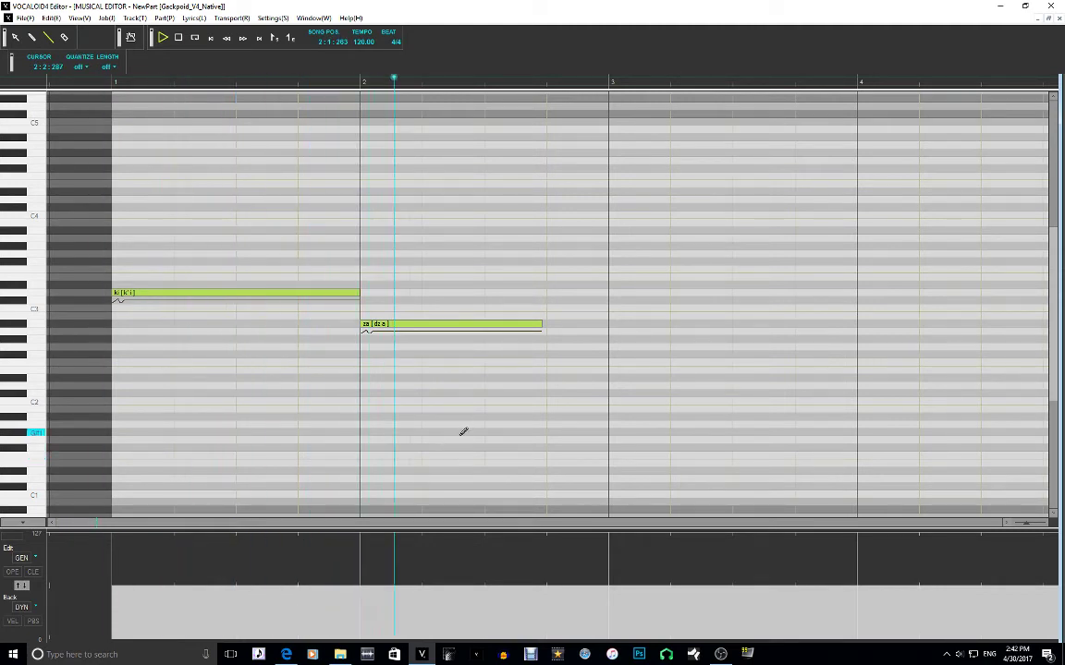
pyautogui.press('space')
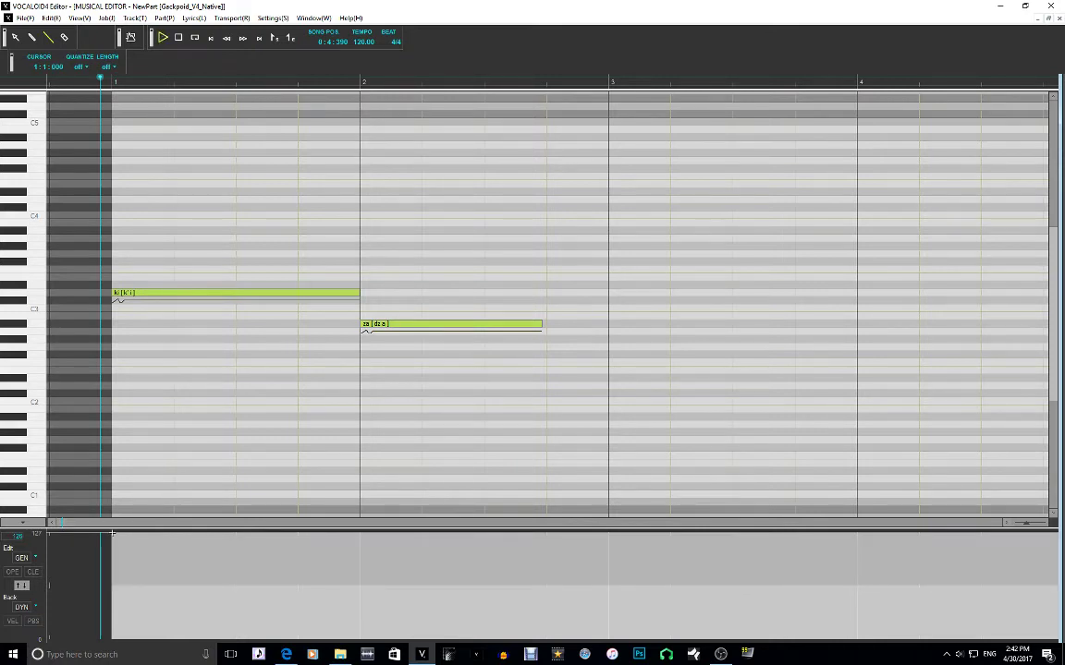
pyautogui.press('space')
pyautogui.press('space')
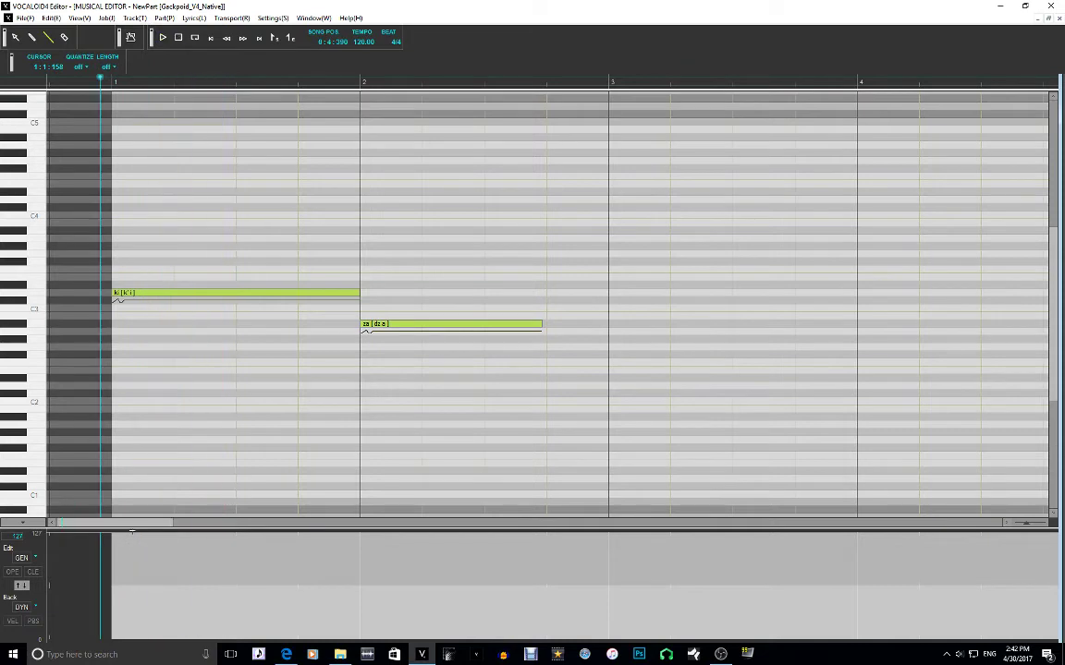
pyautogui.click(110, 638)
pyautogui.press('space')
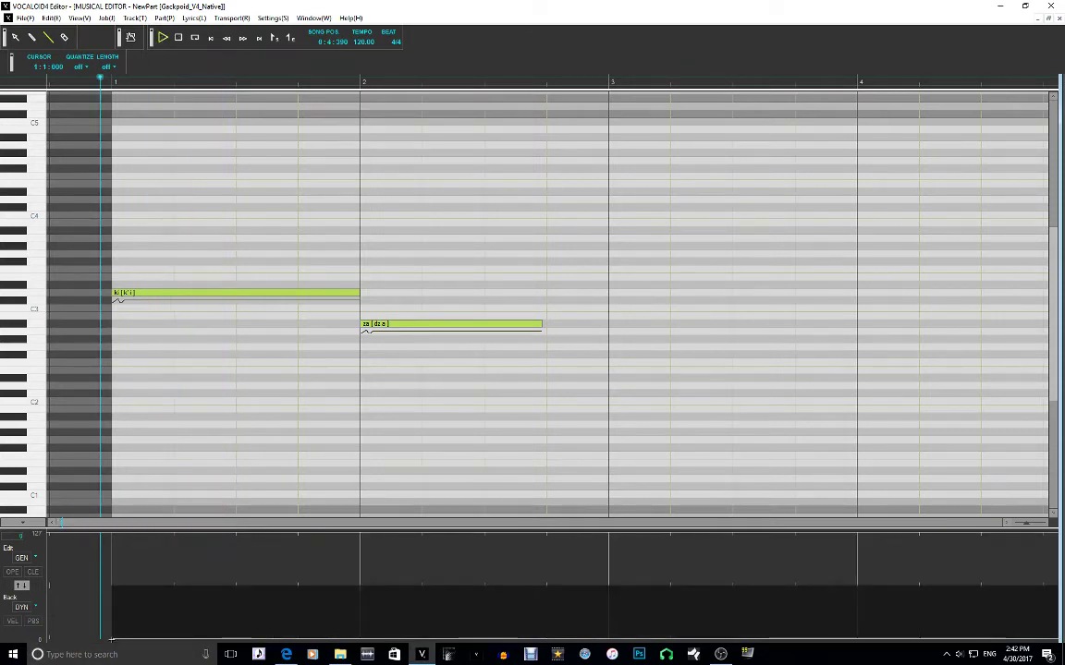
pyautogui.press('space')
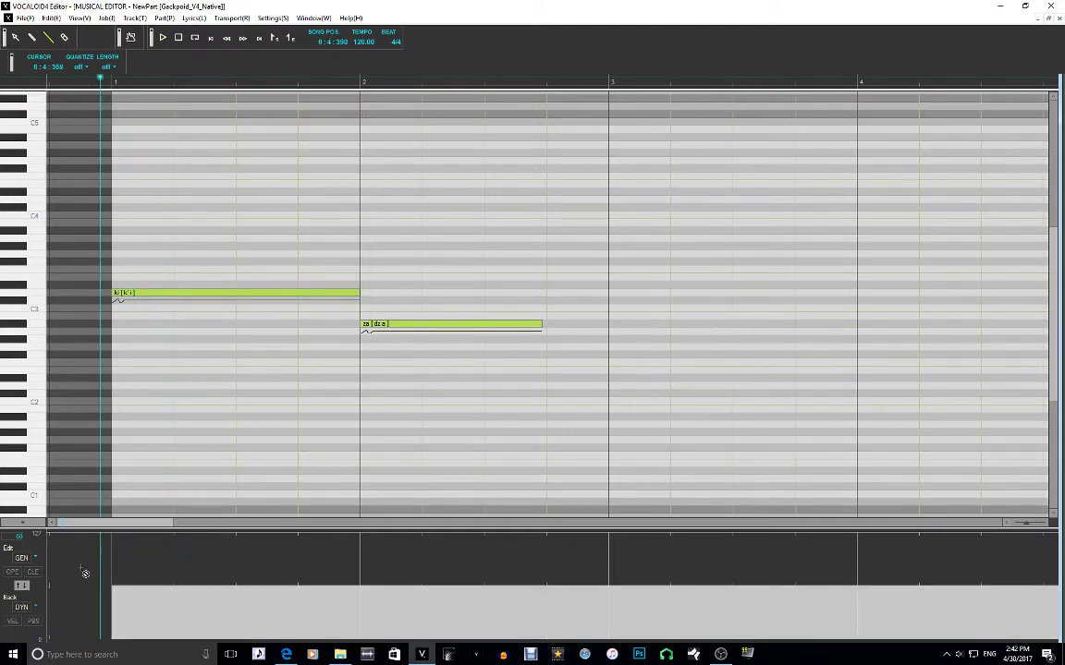
pyautogui.click(21, 558)
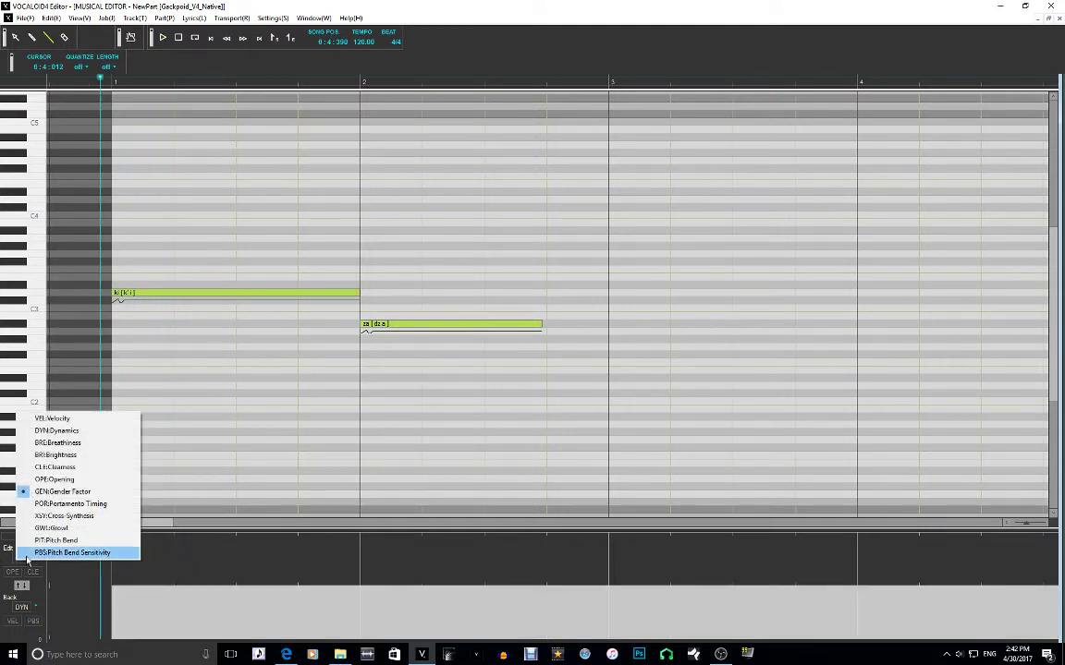
# Switch to Portamento Timing, draw a value just before bar 2, and render the pitch
pyautogui.click(62, 503)
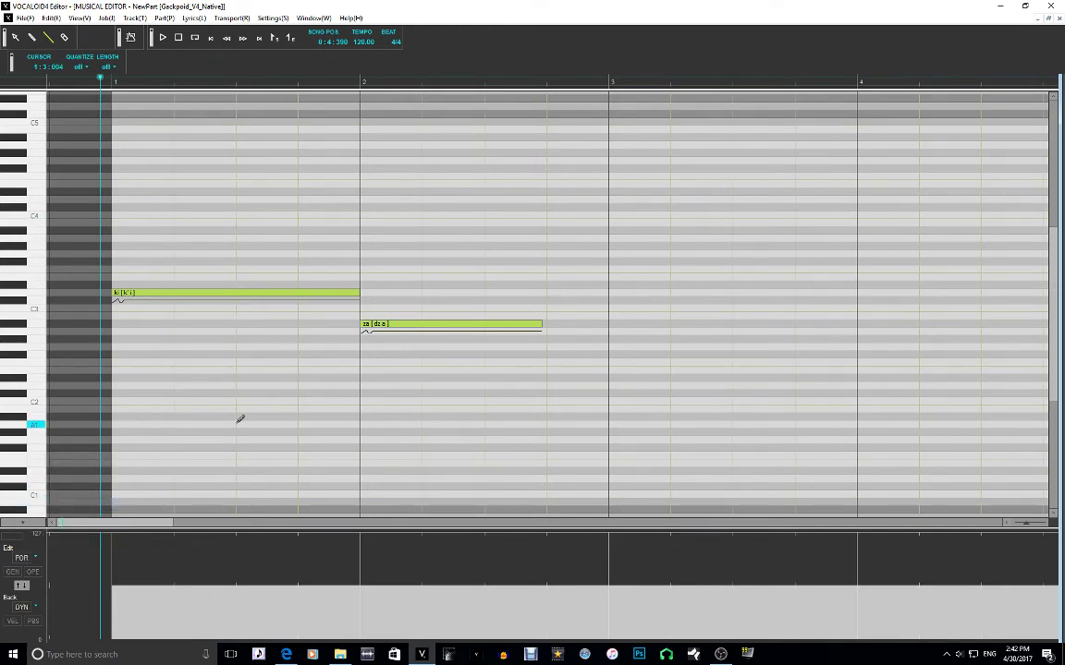
pyautogui.click(354, 85)
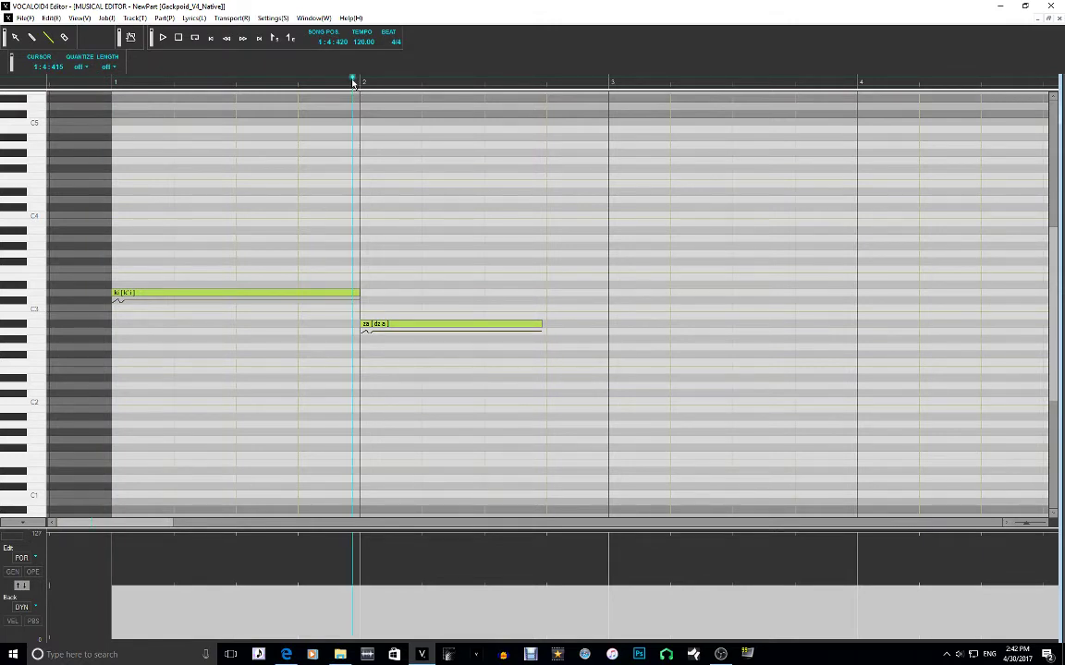
pyautogui.click(336, 86)
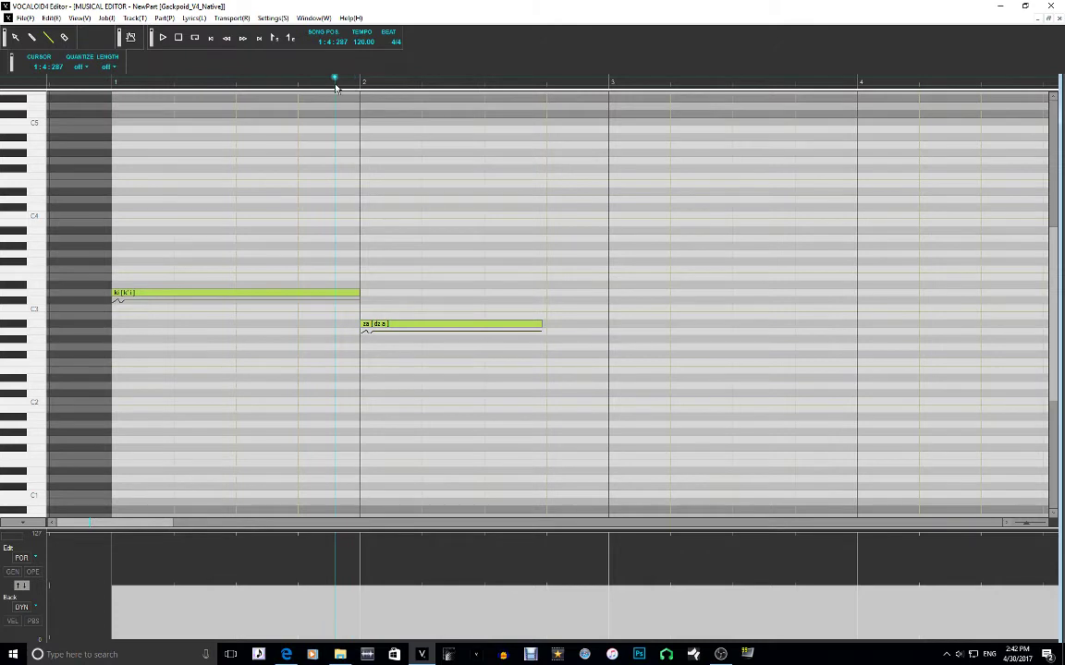
pyautogui.click(131, 38)
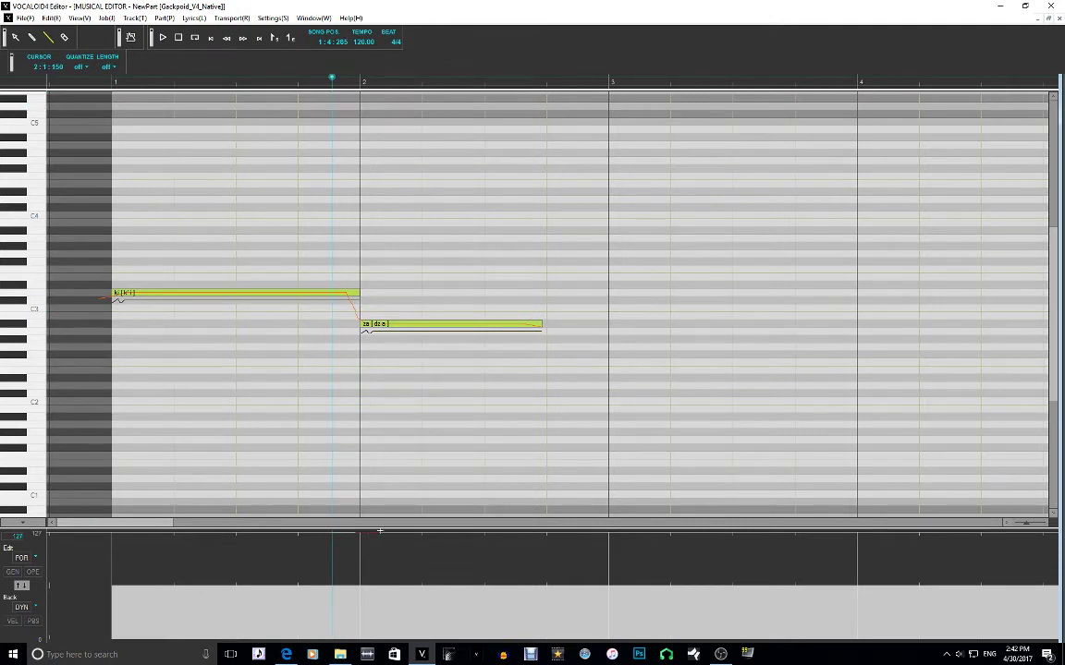
pyautogui.moveTo(405, 530); pyautogui.dragTo(331, 535)
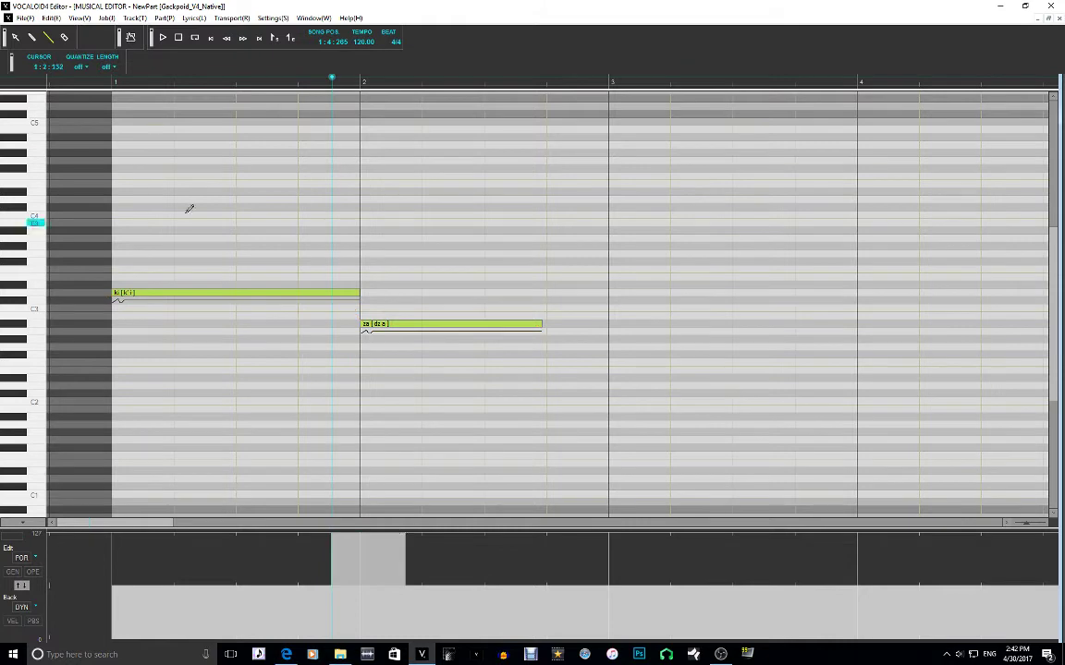
pyautogui.click(130, 37)
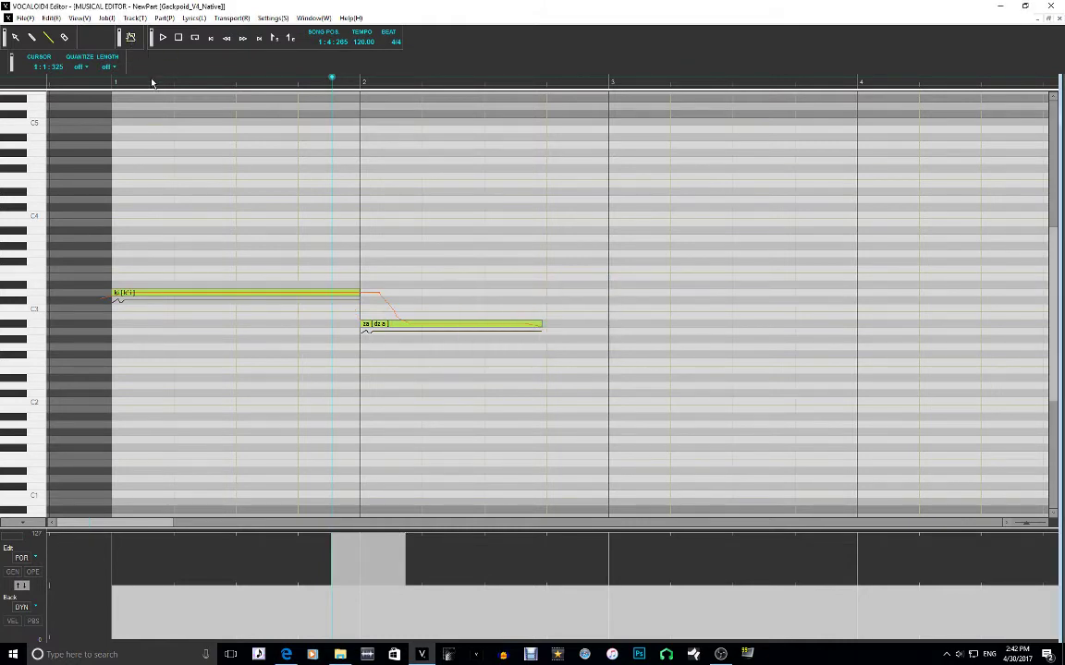
# Play the ki-to-za glide back from the start and again from bar 2
pyautogui.click(90, 78)
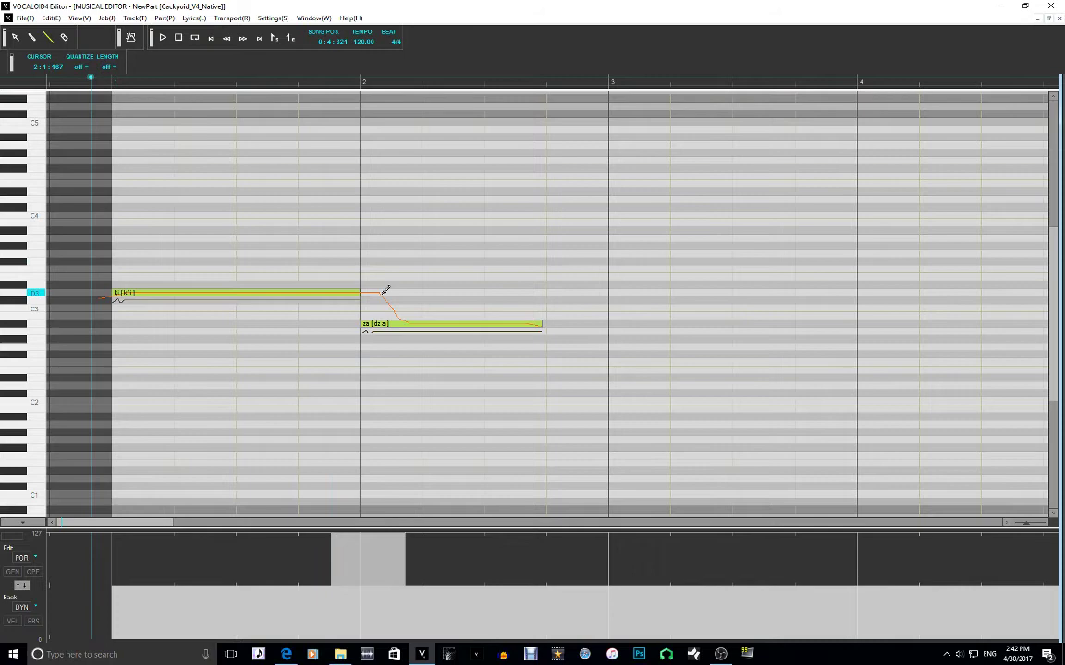
pyautogui.click(163, 38)
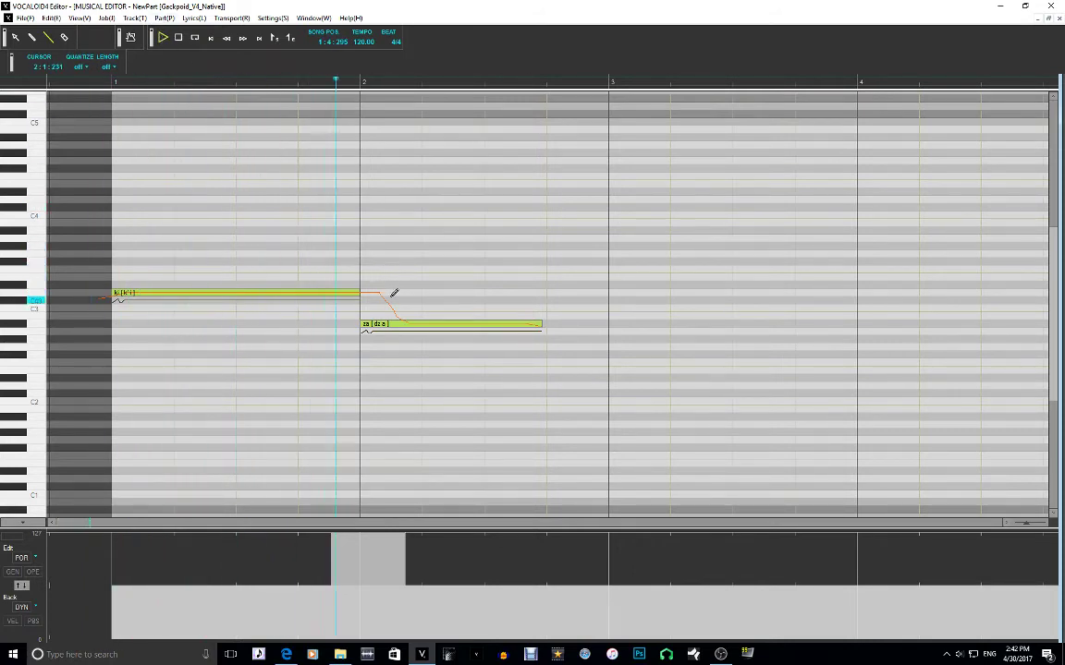
pyautogui.click(159, 37)
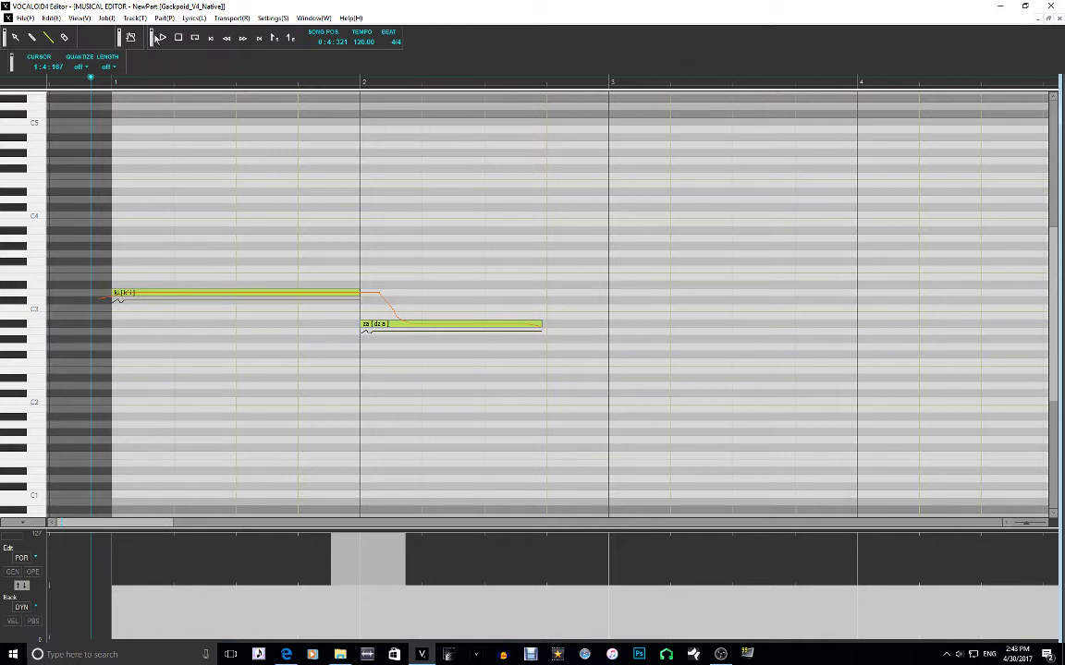
pyautogui.click(341, 84)
pyautogui.press('space')
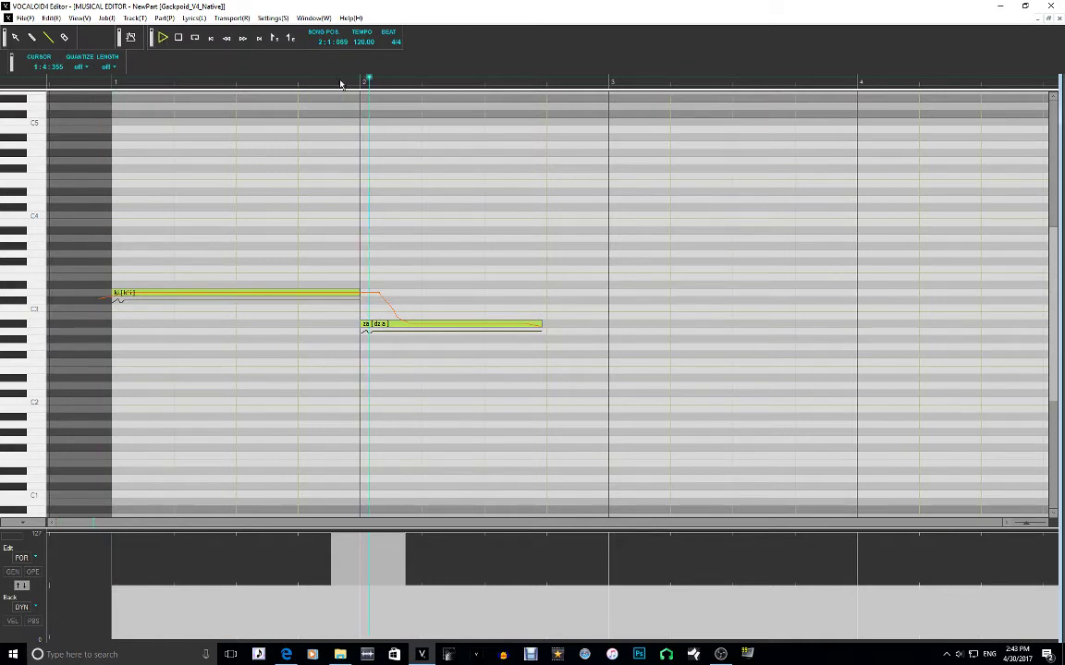
pyautogui.press('space')
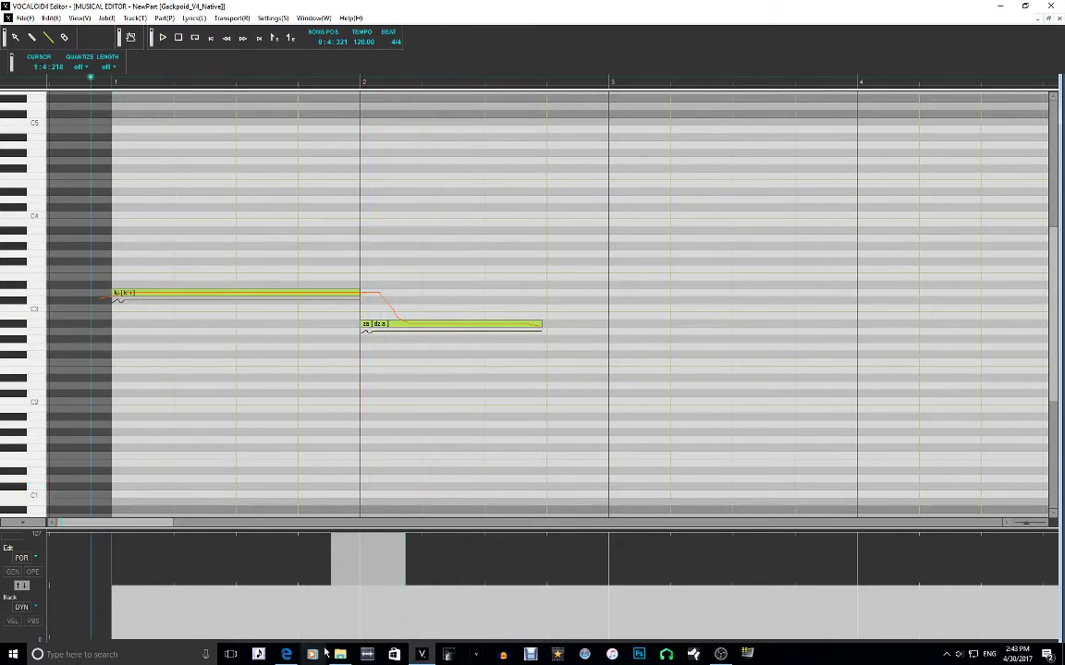
# Redraw the Portamento Timing curve over the note change, re-render the pitch, and audition it twice
pyautogui.click(292, 575)
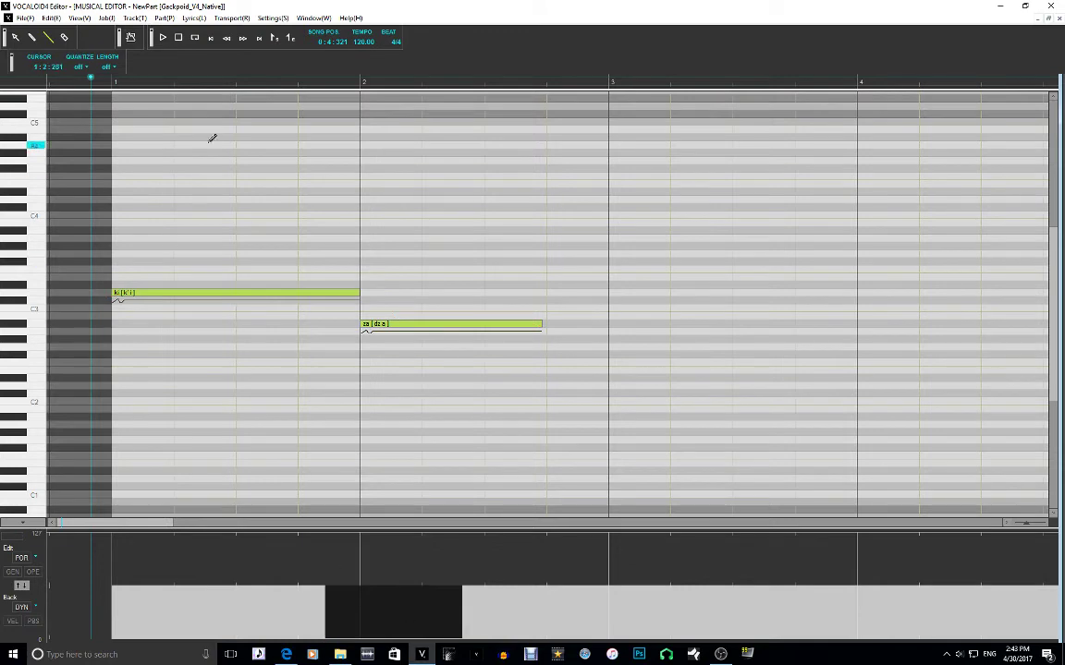
pyautogui.click(131, 37)
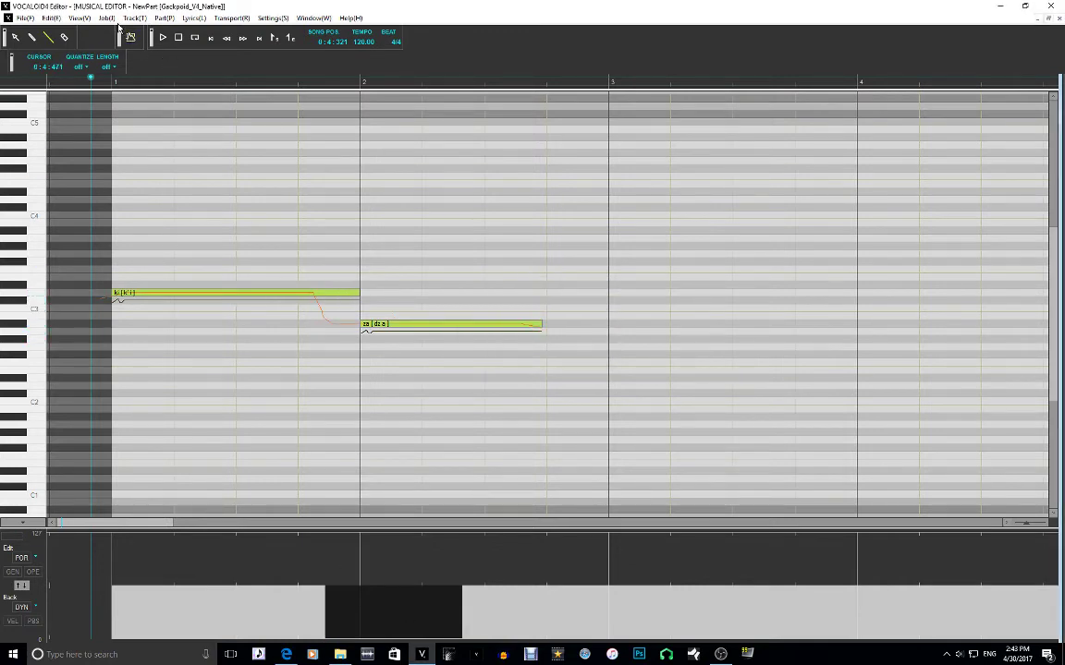
pyautogui.click(163, 37)
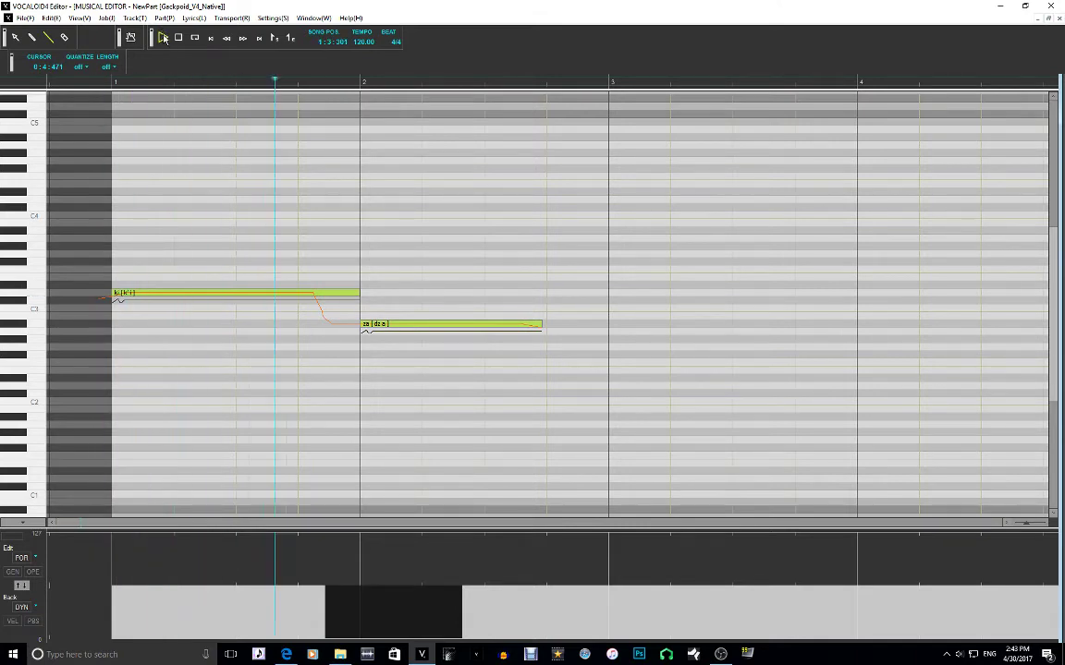
pyautogui.click(162, 37)
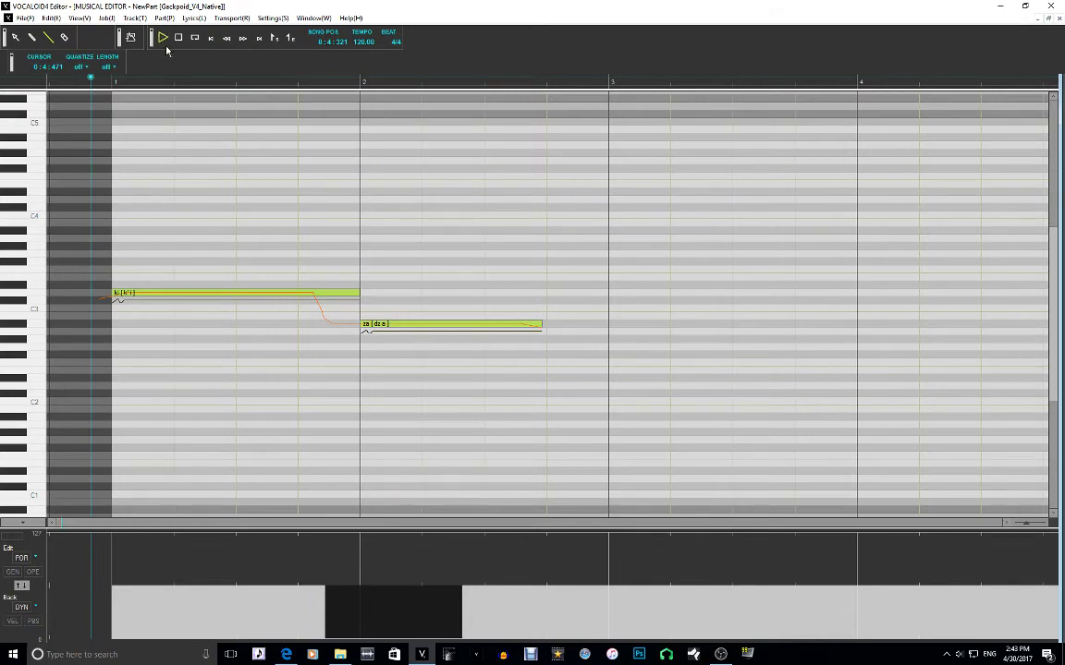
pyautogui.click(163, 37)
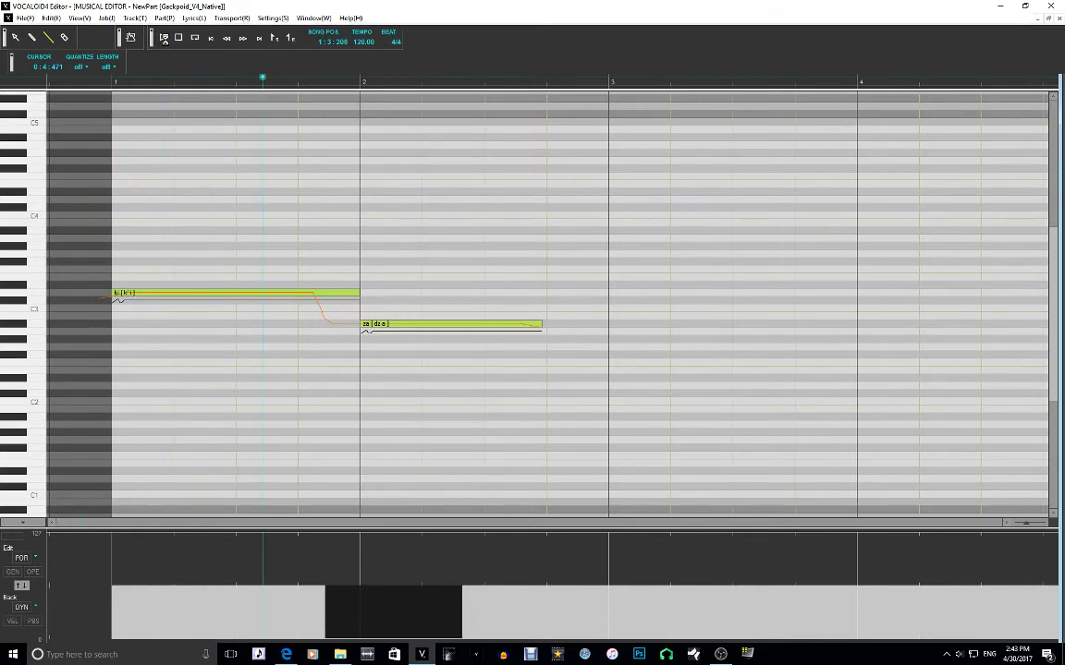
pyautogui.click(163, 37)
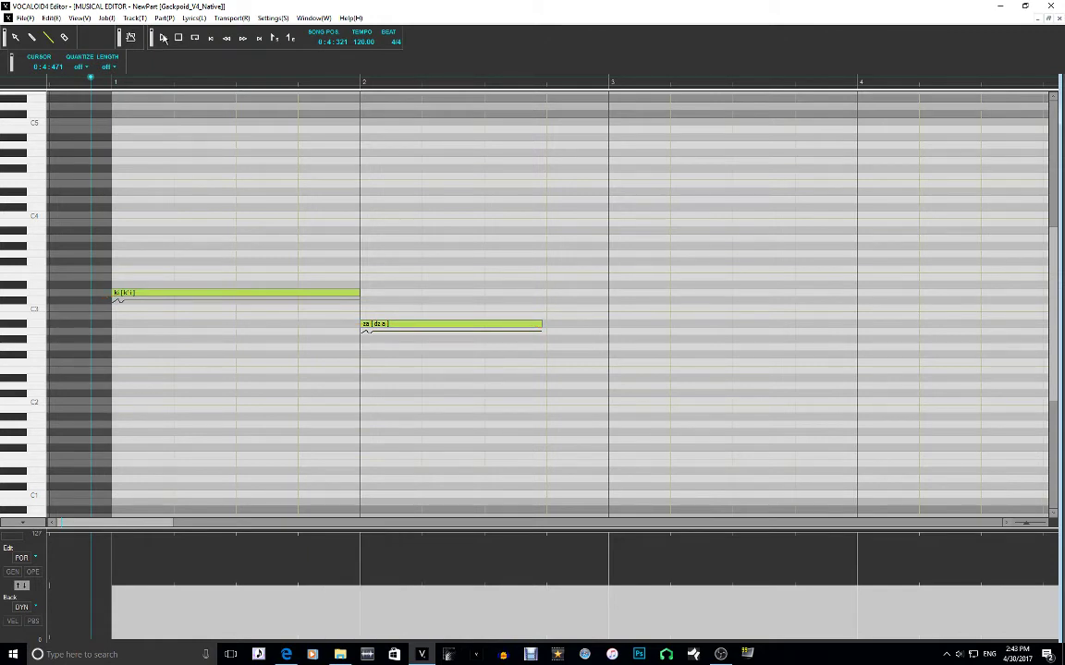
# Make Cross-Synthesis the edited curve and set the singer pair to Gackpoid_V4_Native/Power
pyautogui.click(22, 557)
pyautogui.click(68, 514)
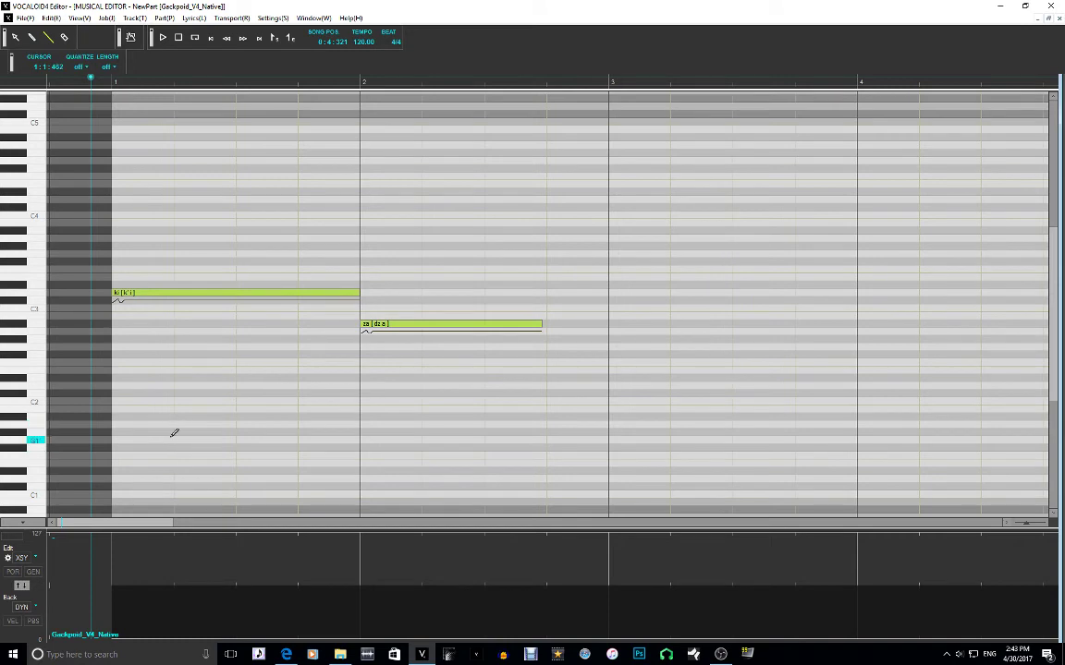
pyautogui.rightClick(161, 391)
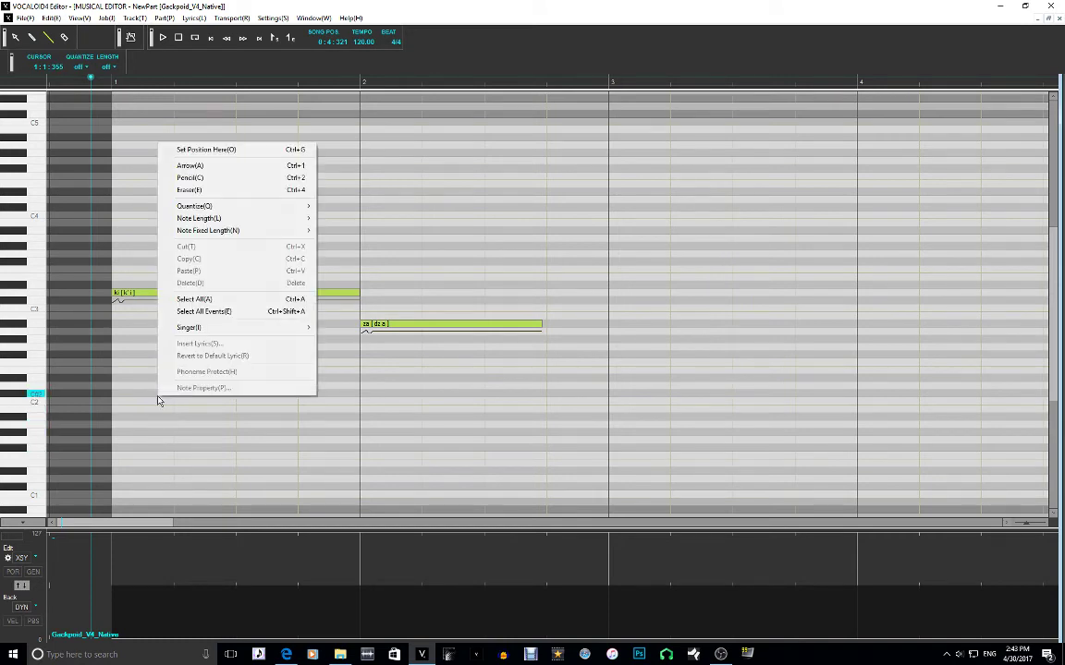
pyautogui.moveTo(216, 334)
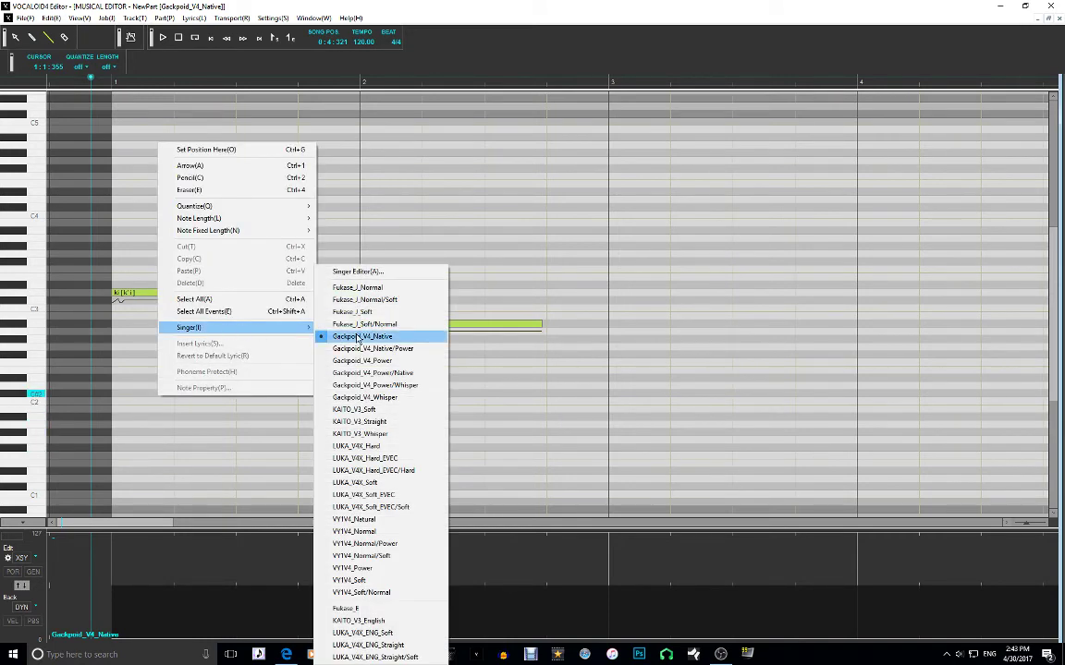
pyautogui.click(400, 348)
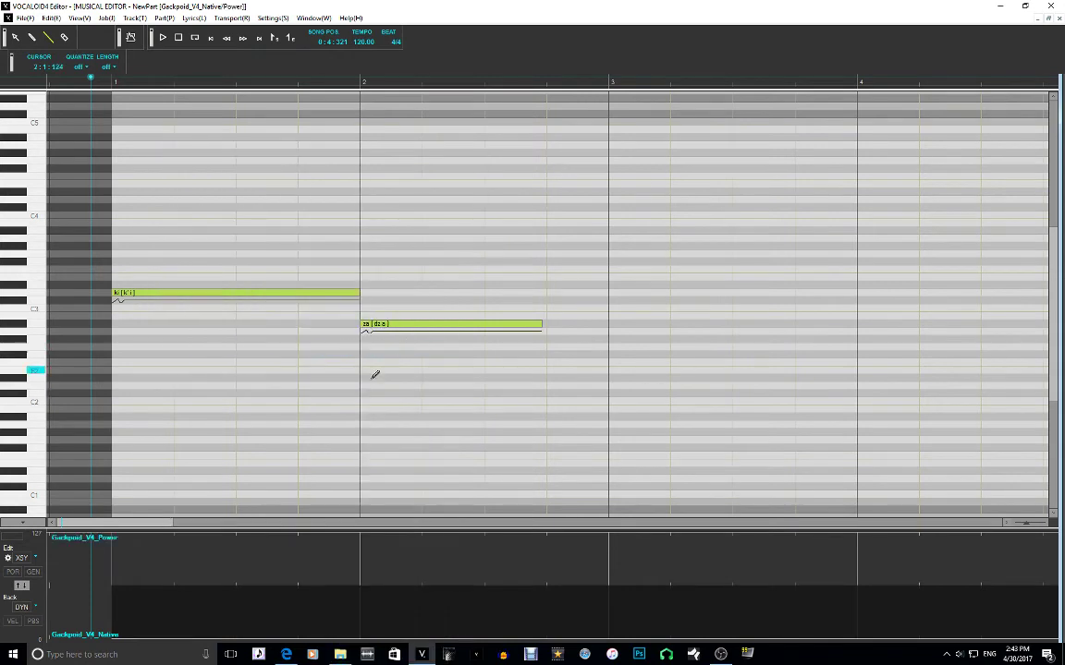
# Draw the cross-synthesis blend as one flat mid value across the part and audition it
pyautogui.click(123, 536)
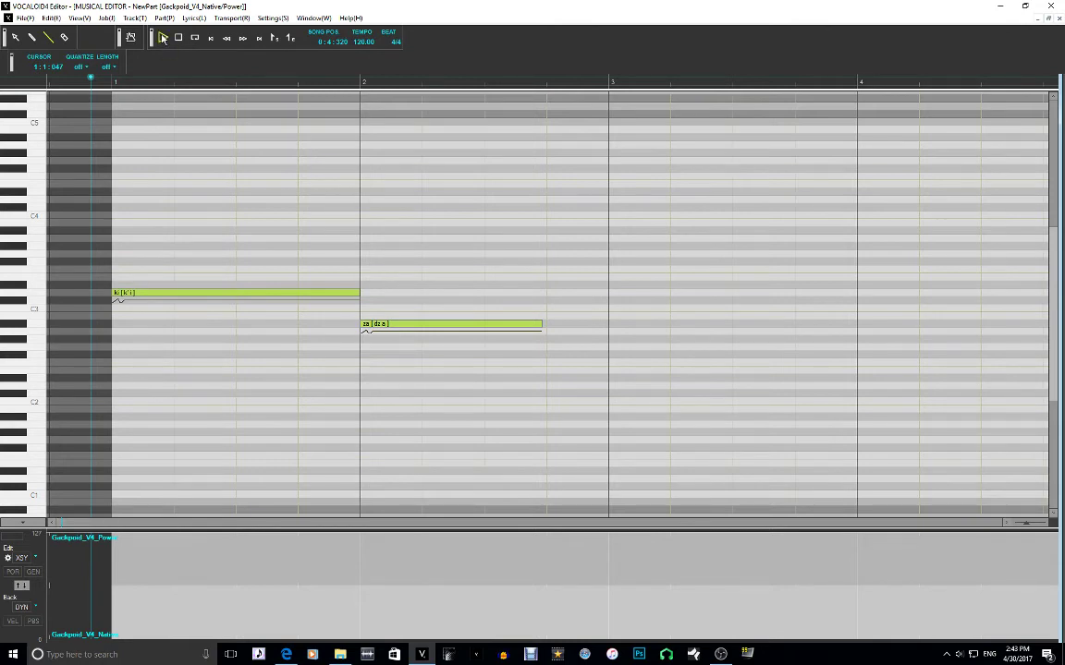
pyautogui.click(163, 38)
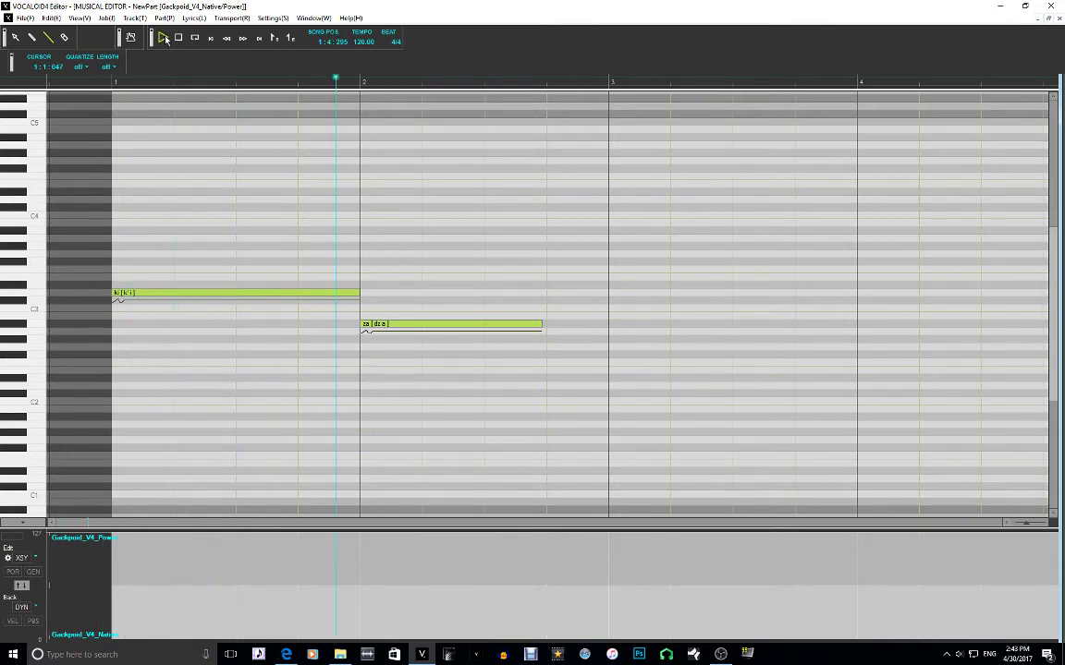
pyautogui.click(163, 38)
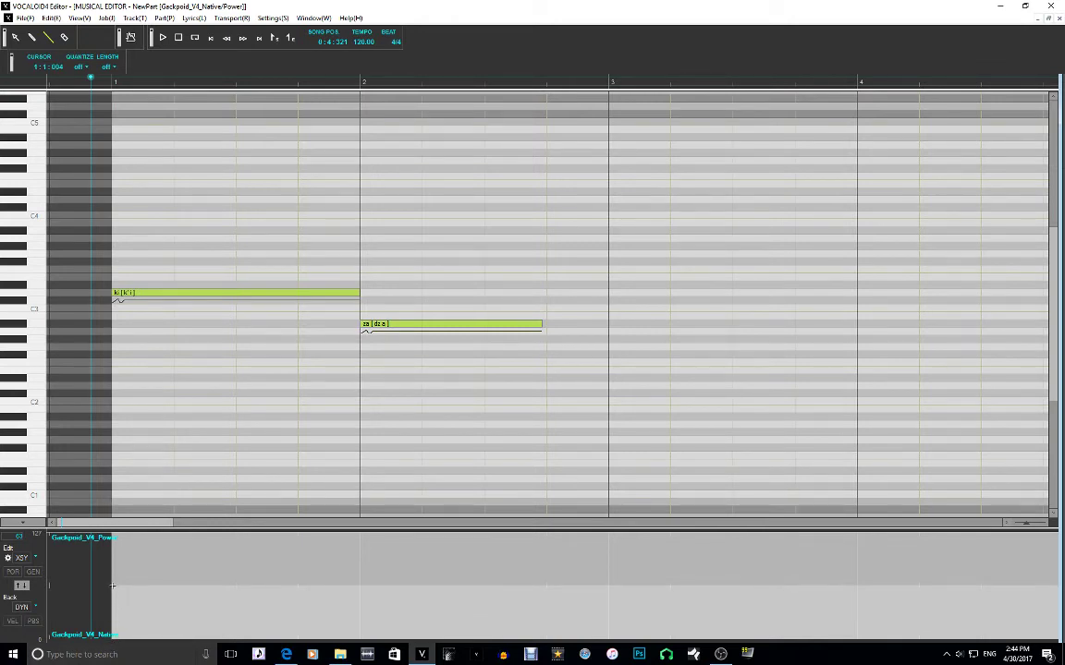
pyautogui.click(112, 585)
pyautogui.click(139, 586)
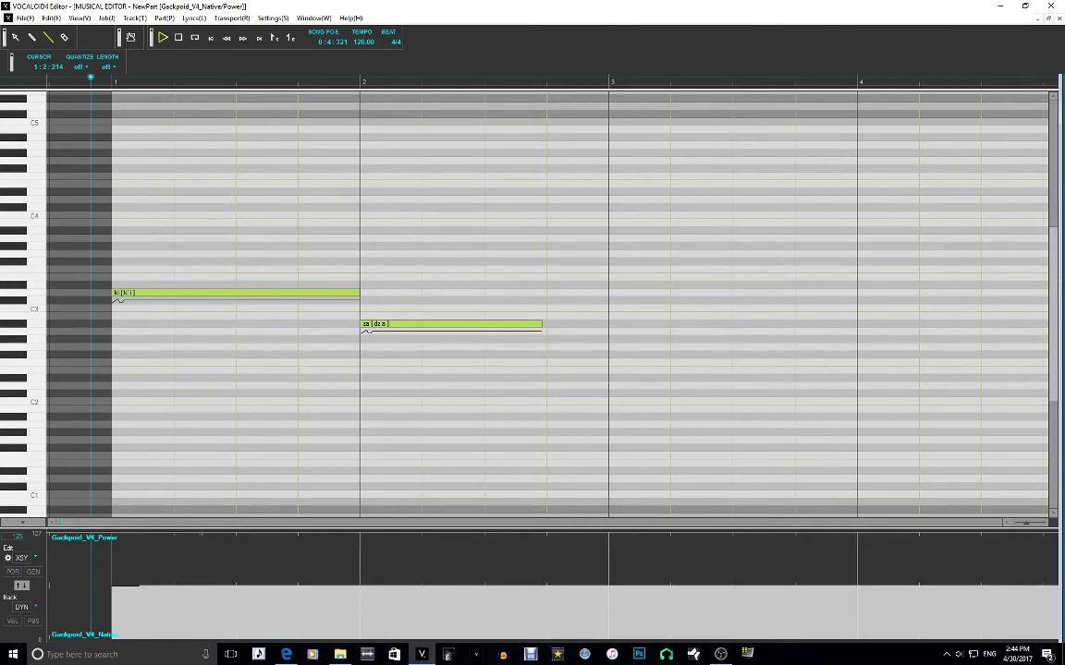
pyautogui.press('space')
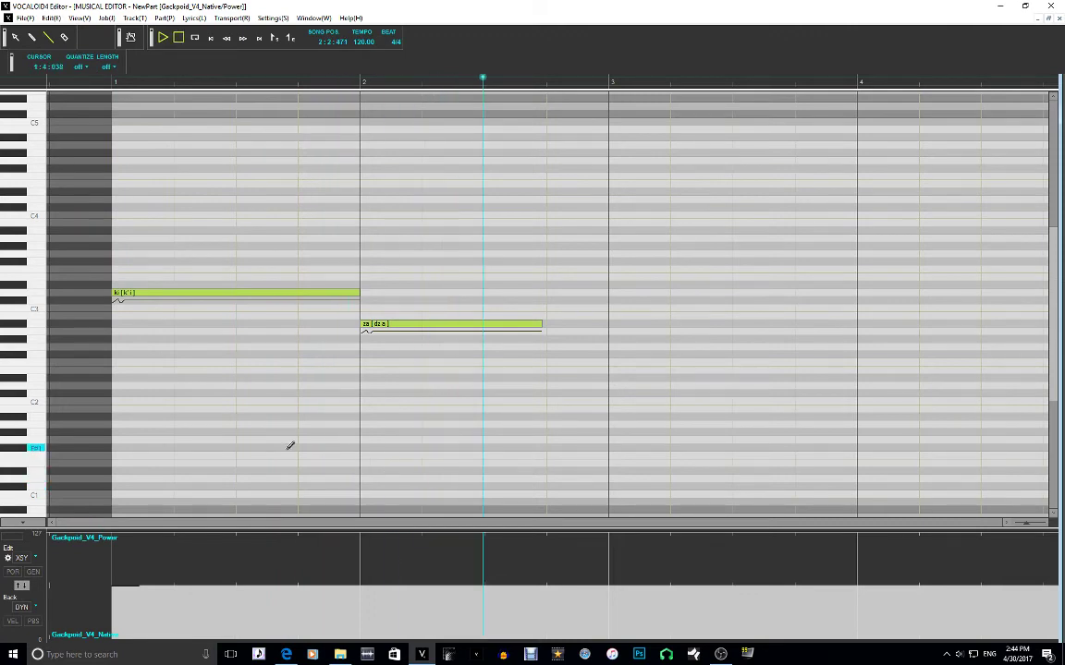
pyautogui.press('space')
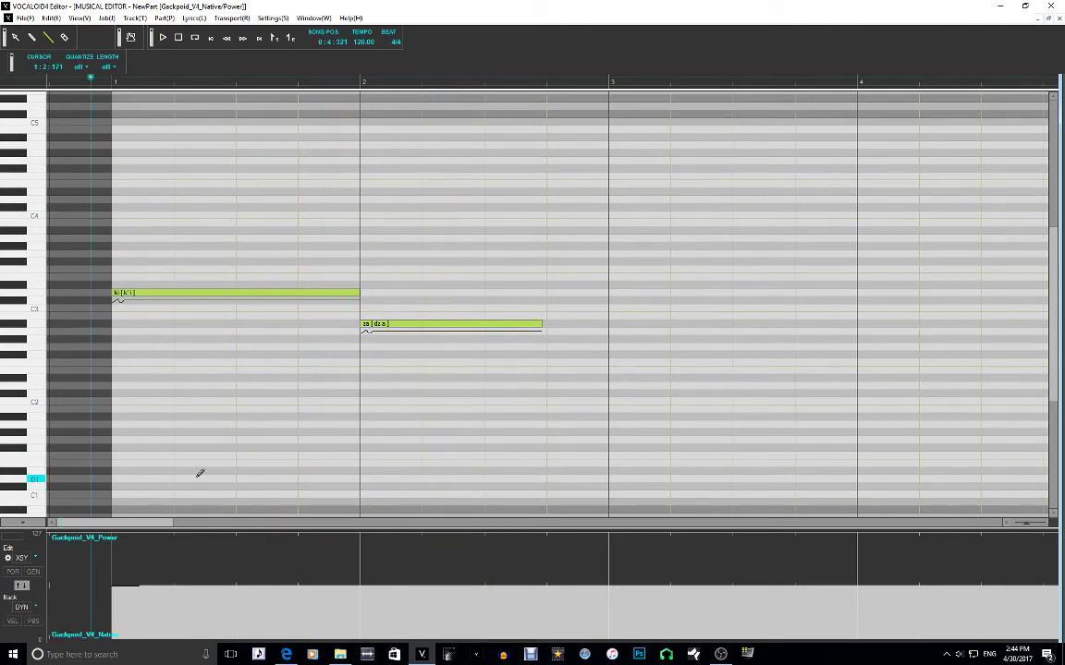
# Change the cross-synthesis singer pair to Gackpoid_V4_Power/Whisper
pyautogui.rightClick(221, 424)
pyautogui.moveTo(348, 361)
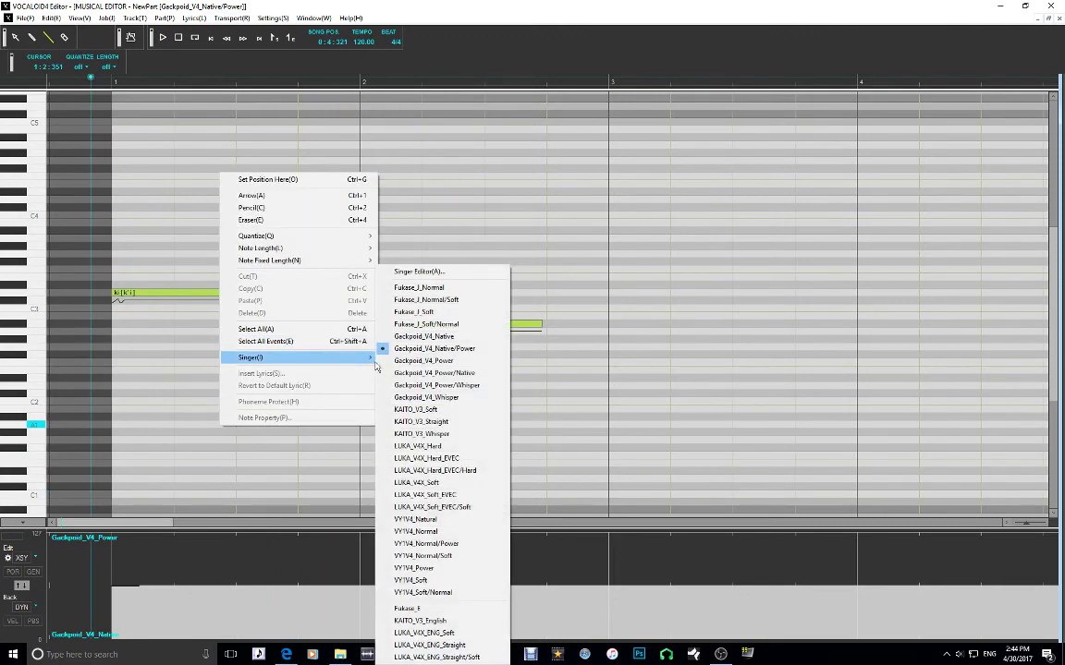
pyautogui.click(473, 385)
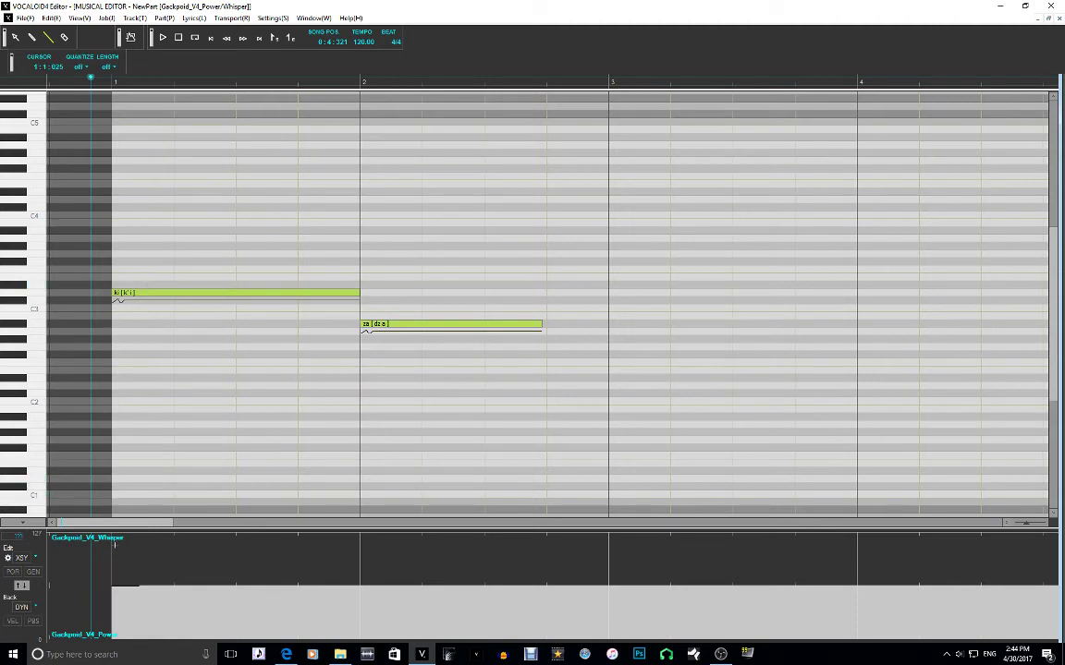
# Paint the cross-synthesis blend under the first note, maximum at the start, and audition it
pyautogui.moveTo(134, 534); pyautogui.dragTo(102, 523)
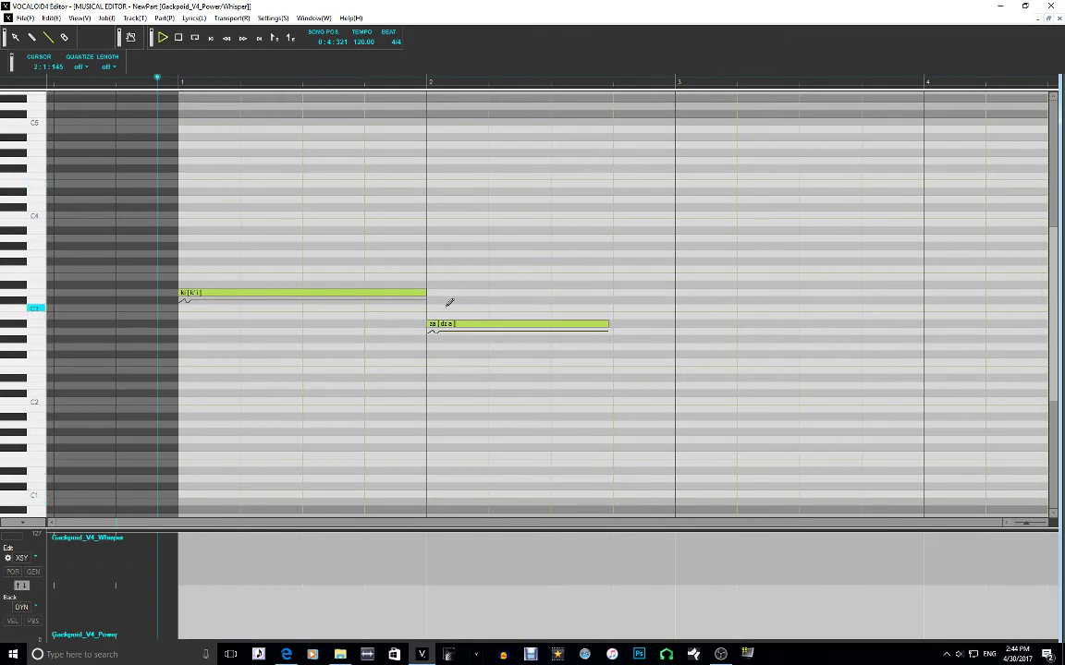
pyautogui.press('space')
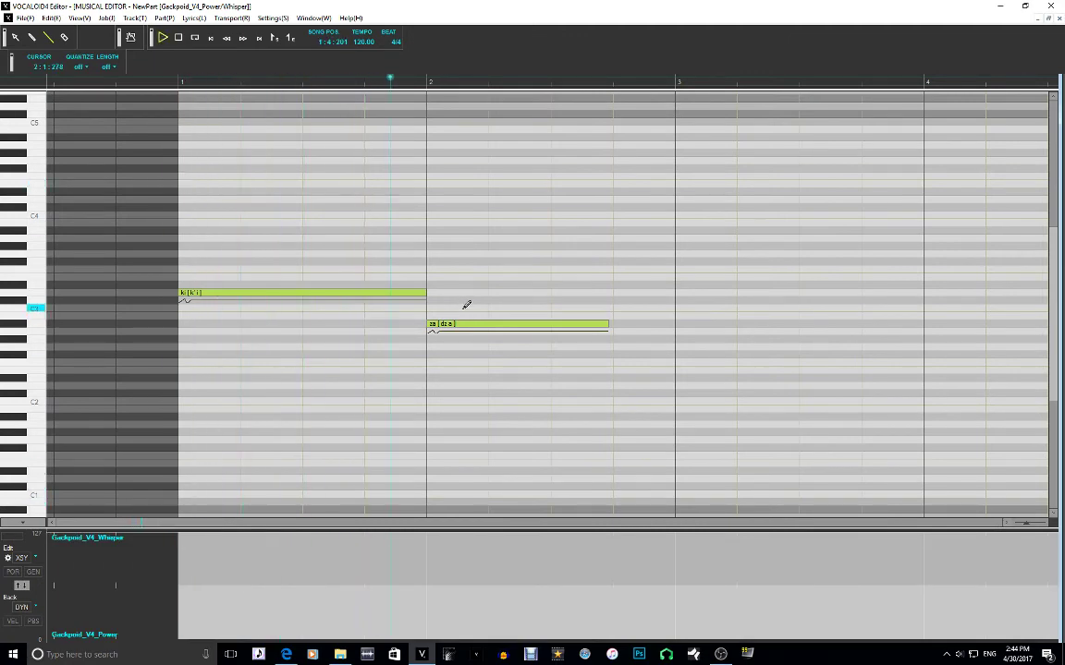
pyautogui.press('space')
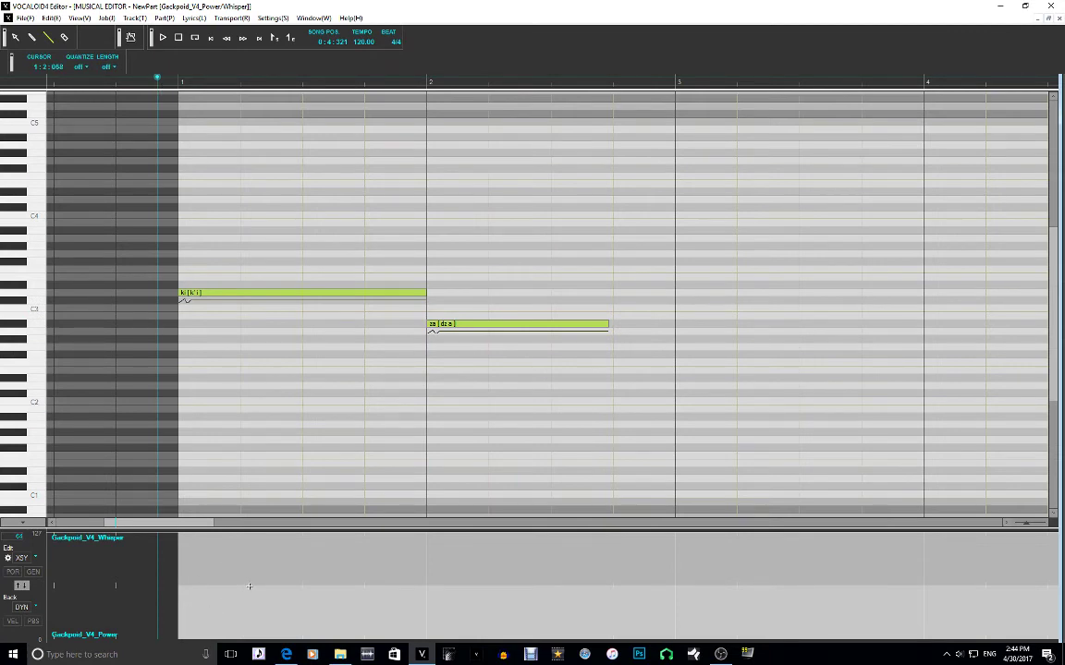
pyautogui.moveTo(248, 586); pyautogui.dragTo(129, 586)
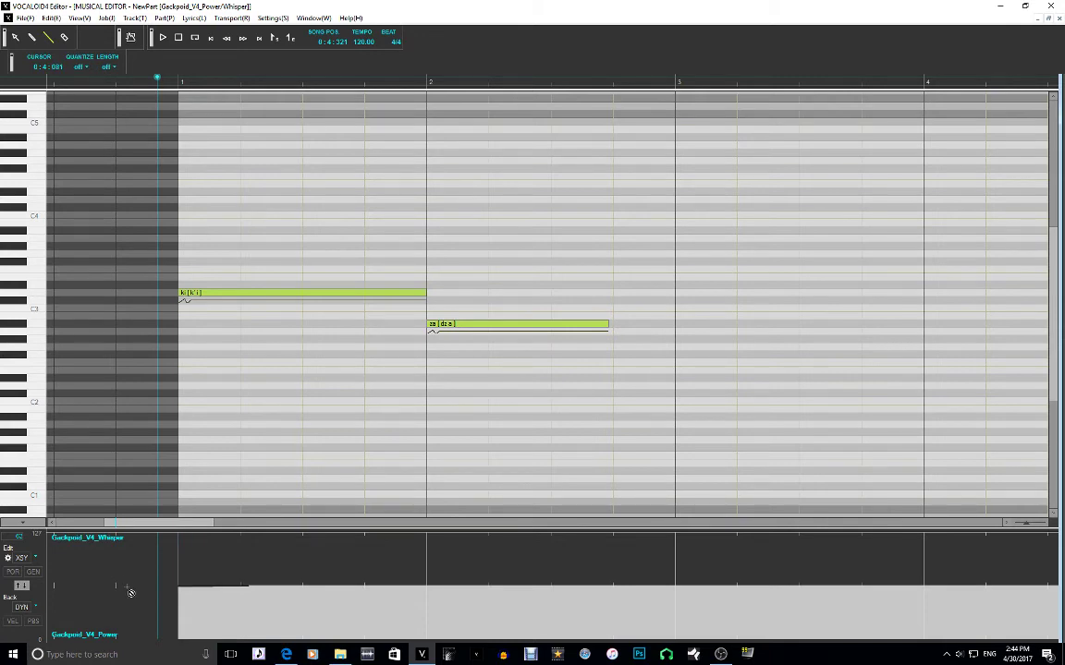
pyautogui.press('space')
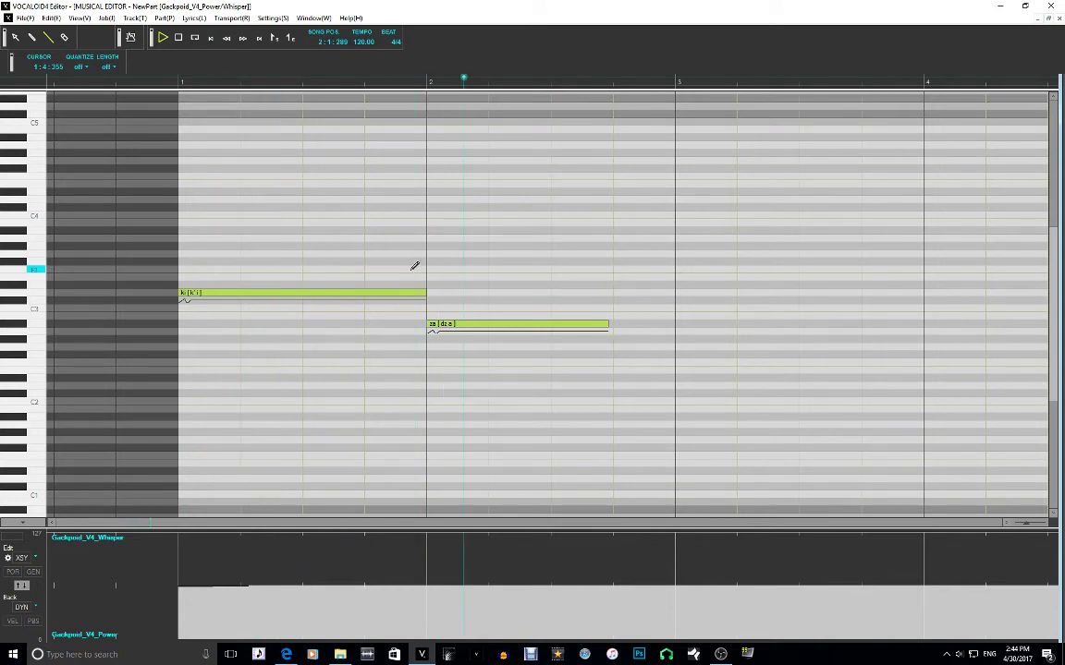
pyautogui.press('space')
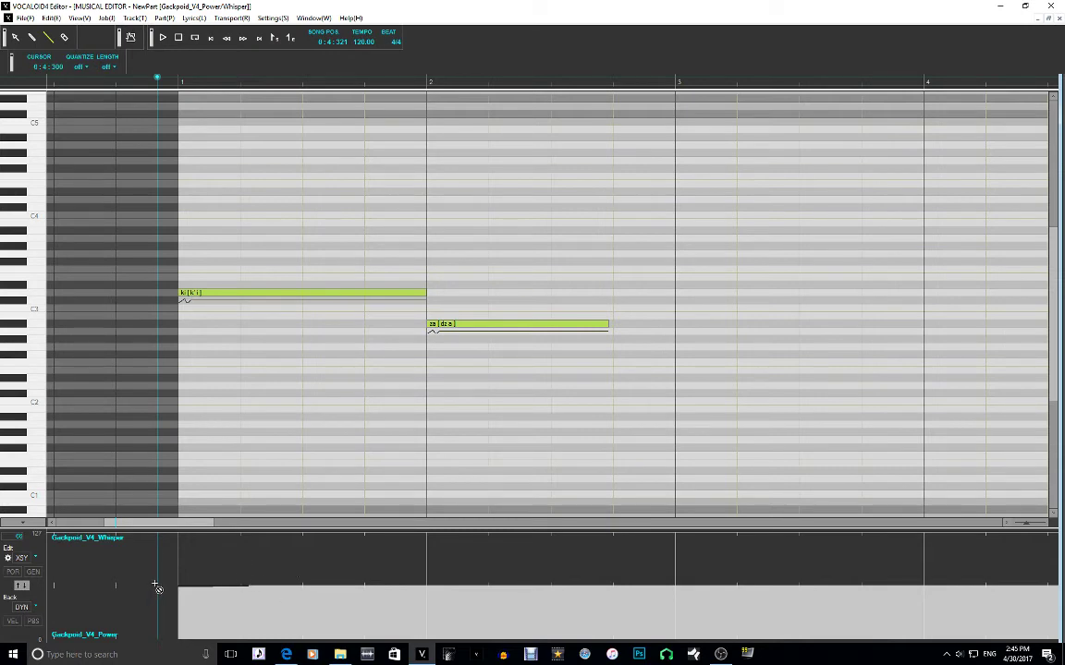
# Switch the edited curve to Growl, cut ki to half a bar, and start za right after it
pyautogui.click(22, 558)
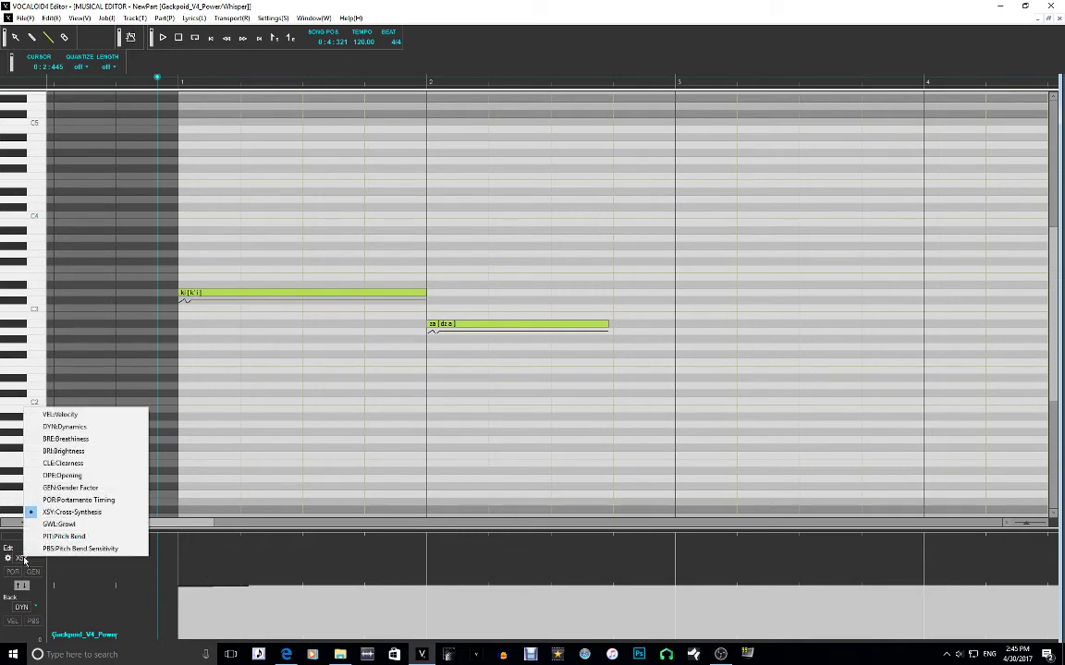
pyautogui.click(79, 524)
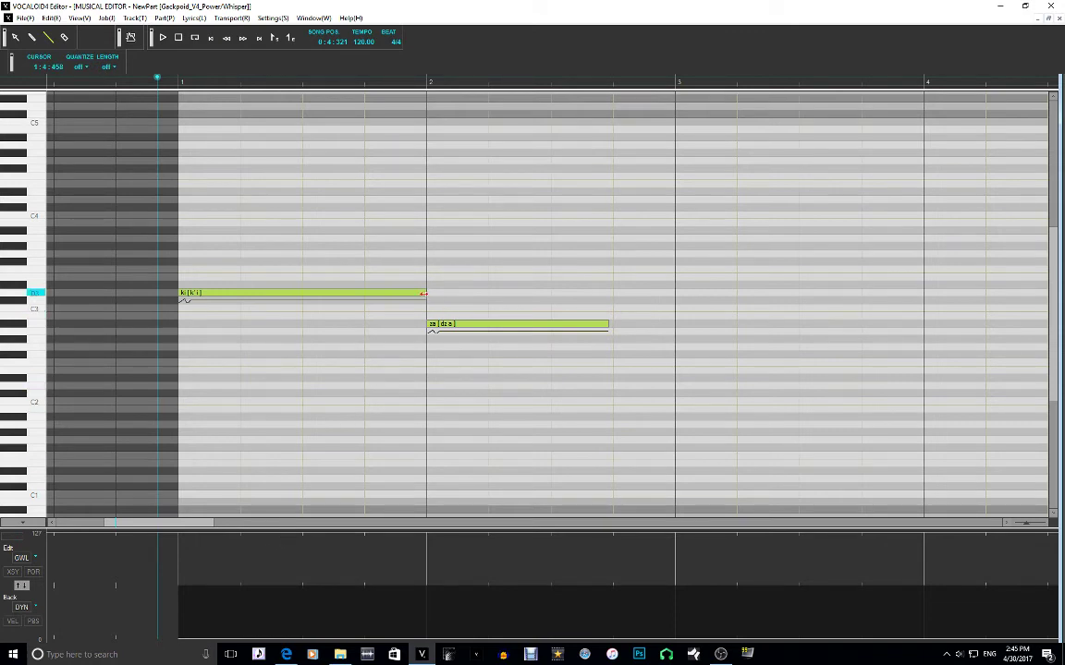
pyautogui.moveTo(425, 293); pyautogui.dragTo(302, 309)
pyautogui.moveTo(428, 329); pyautogui.dragTo(357, 328)
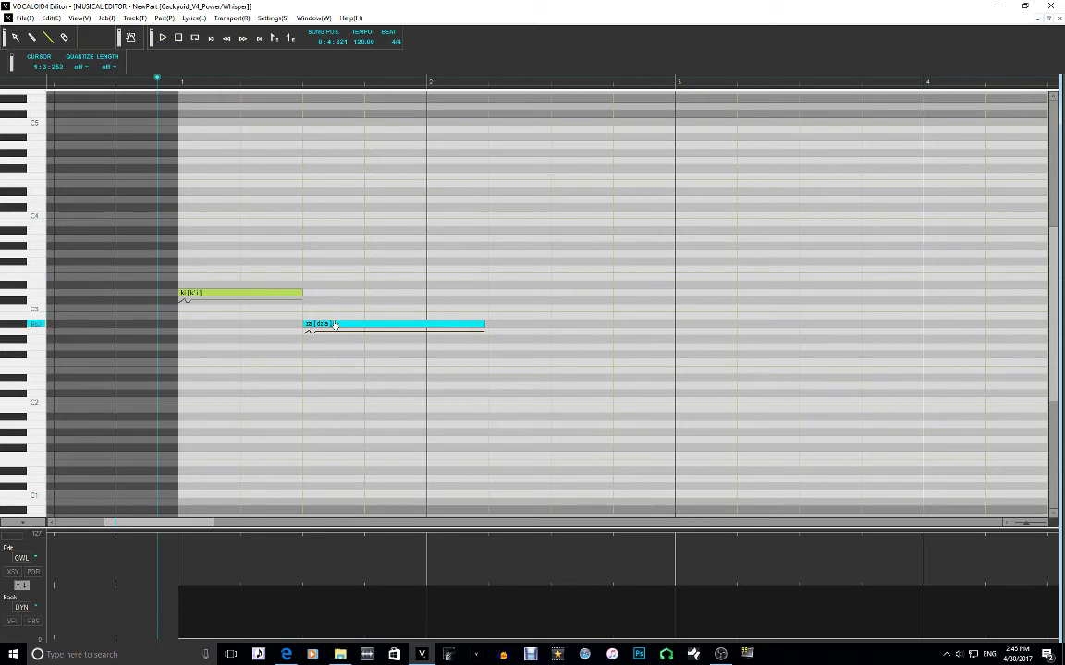
# Replace the second note with a new, higher note after ki and confirm its lyric
pyautogui.moveTo(331, 327); pyautogui.dragTo(331, 297)
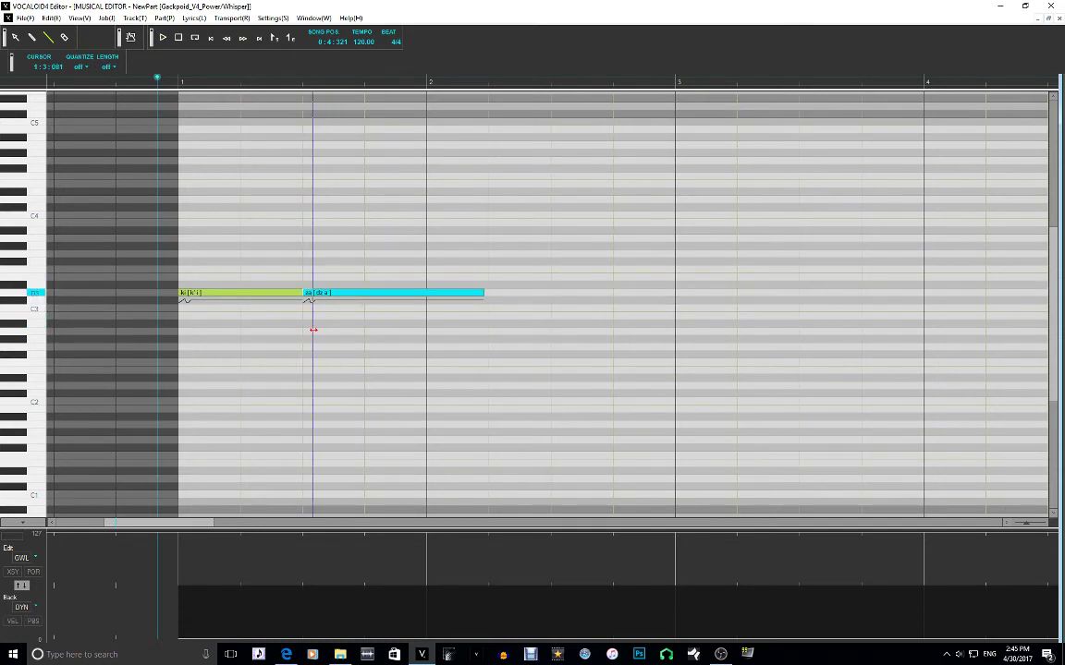
pyautogui.press('Delete')
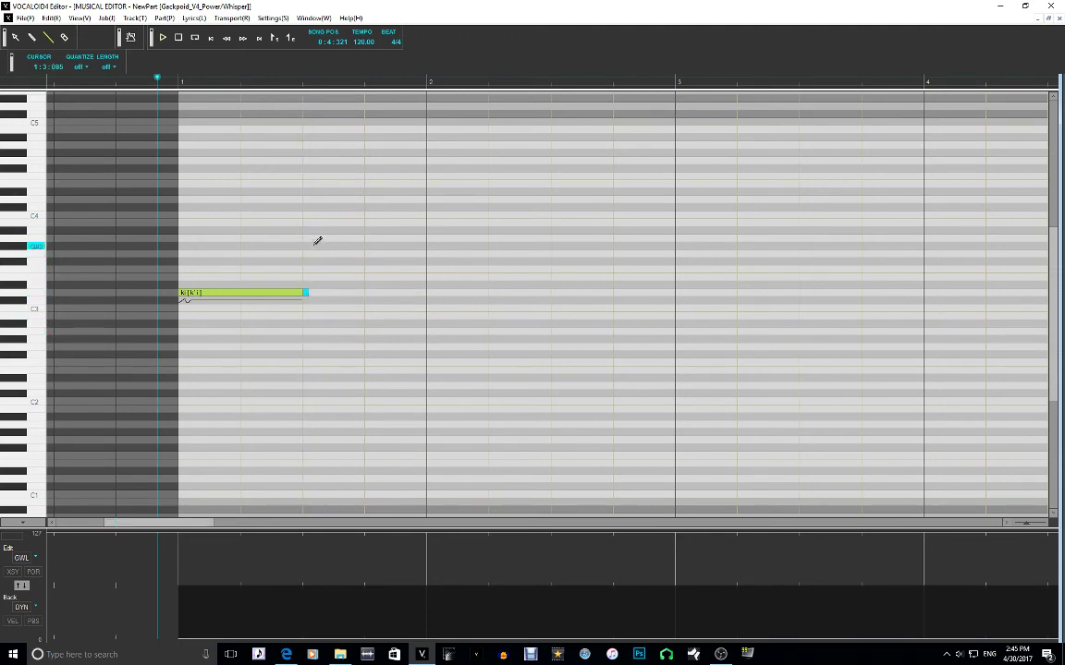
pyautogui.moveTo(311, 247)
pyautogui.mouseDown()
pyautogui.moveTo(467, 241)
pyautogui.moveTo(445, 243)
pyautogui.mouseUp()
pyautogui.doubleClick(444, 241)
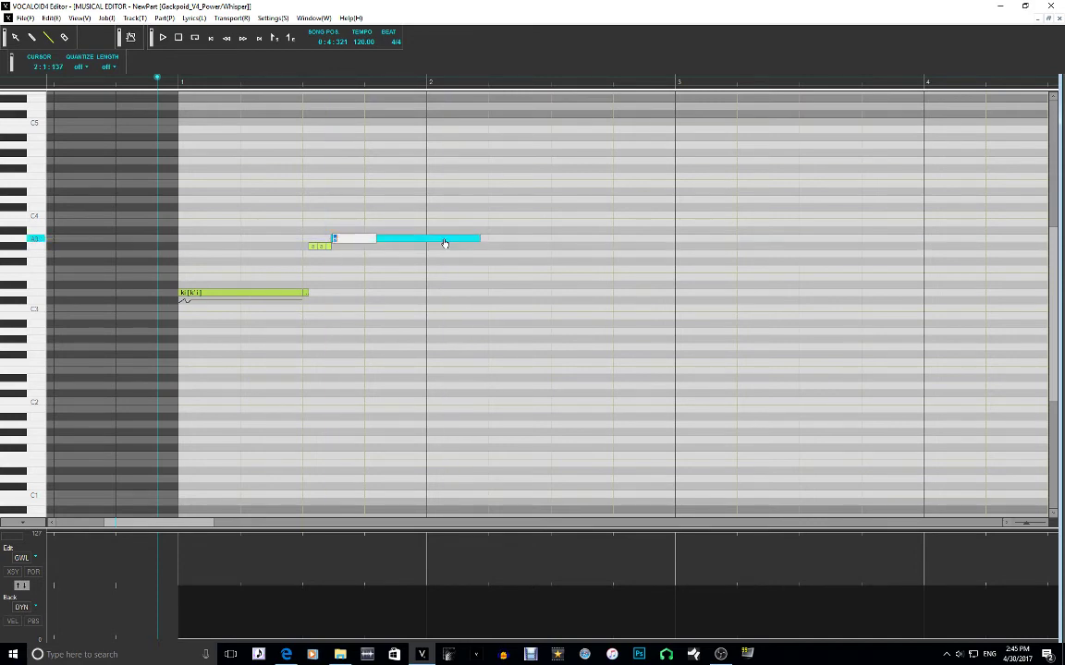
pyautogui.press('Escape')
# Run Job > Normalize Notes to regenerate the notes' phonemes
pyautogui.click(106, 18)
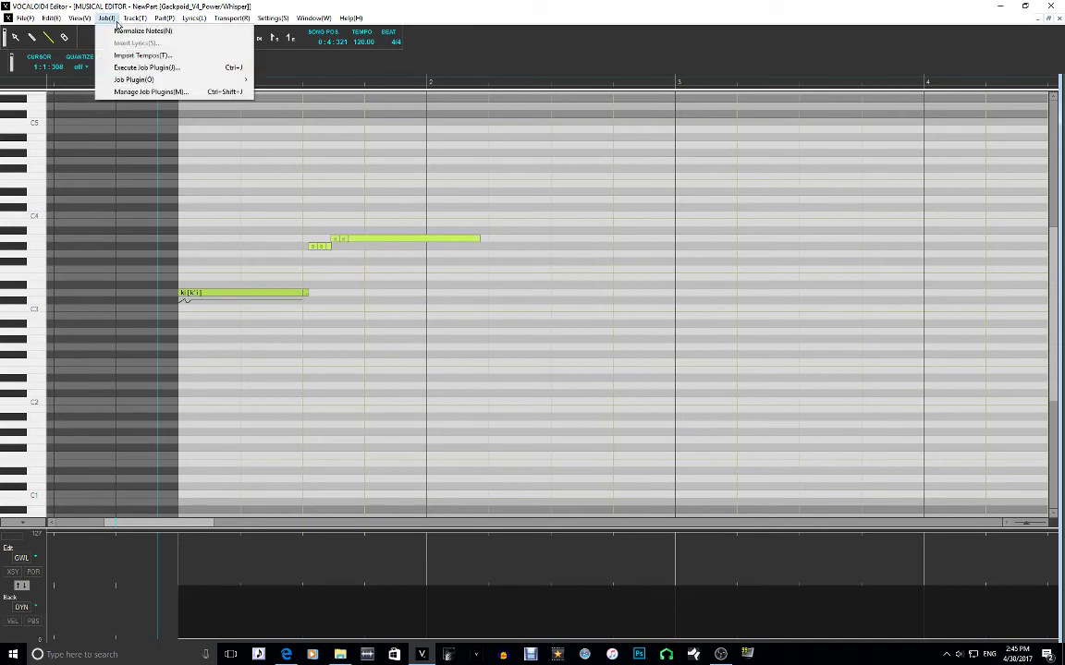
pyautogui.click(139, 65)
pyautogui.click(525, 349)
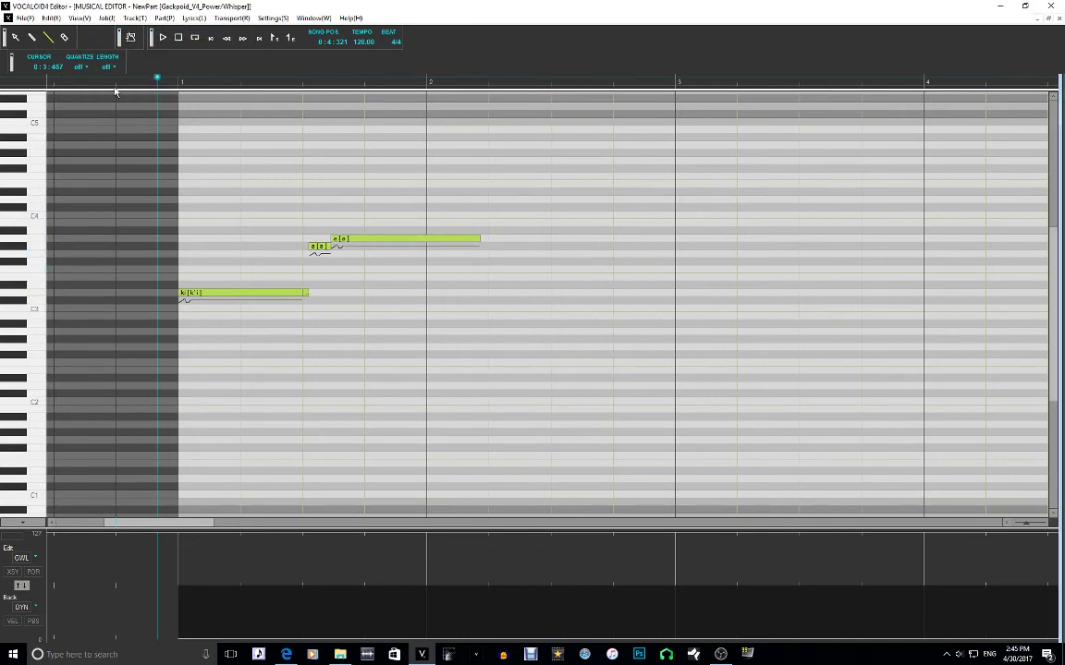
# Play the part, then show Growl as the background curve behind cross-synthesis
pyautogui.press('space')
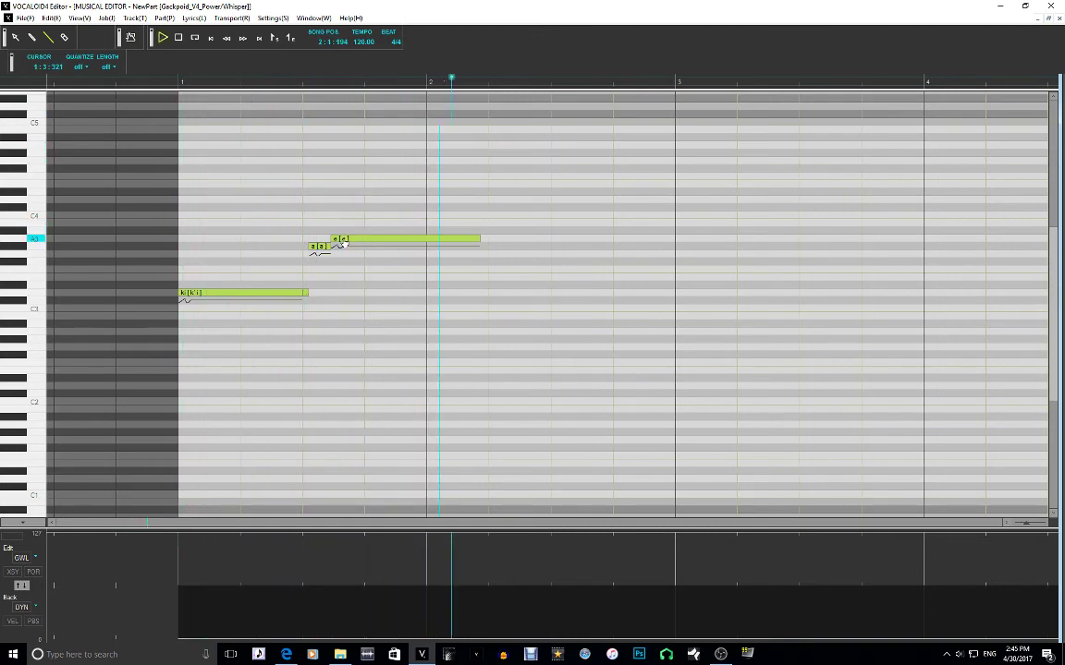
pyautogui.press('space')
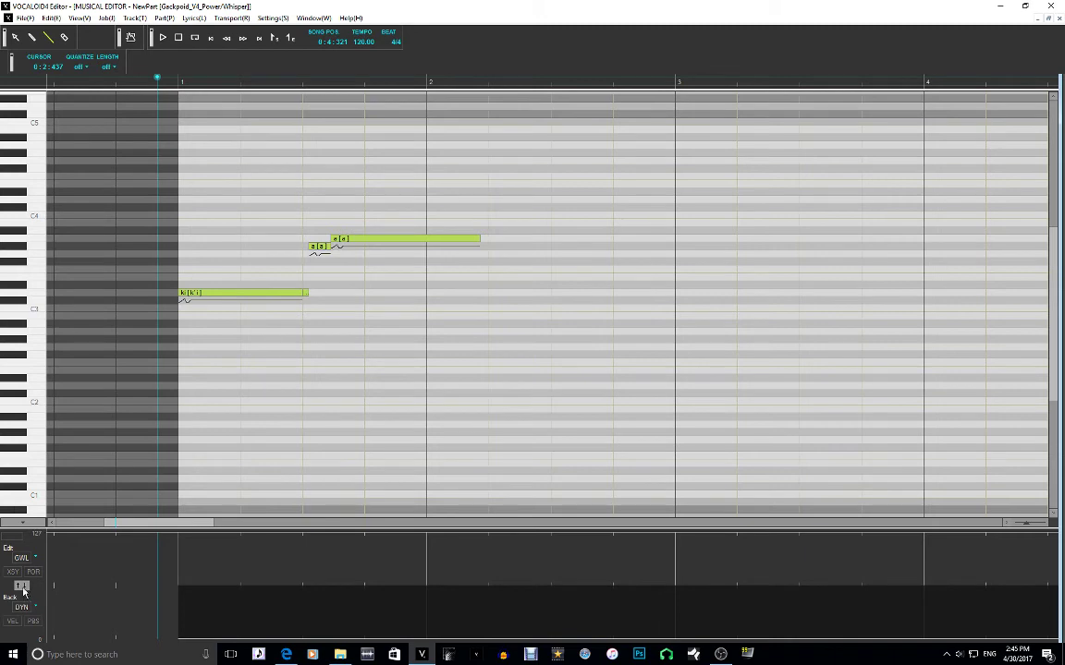
pyautogui.click(32, 620)
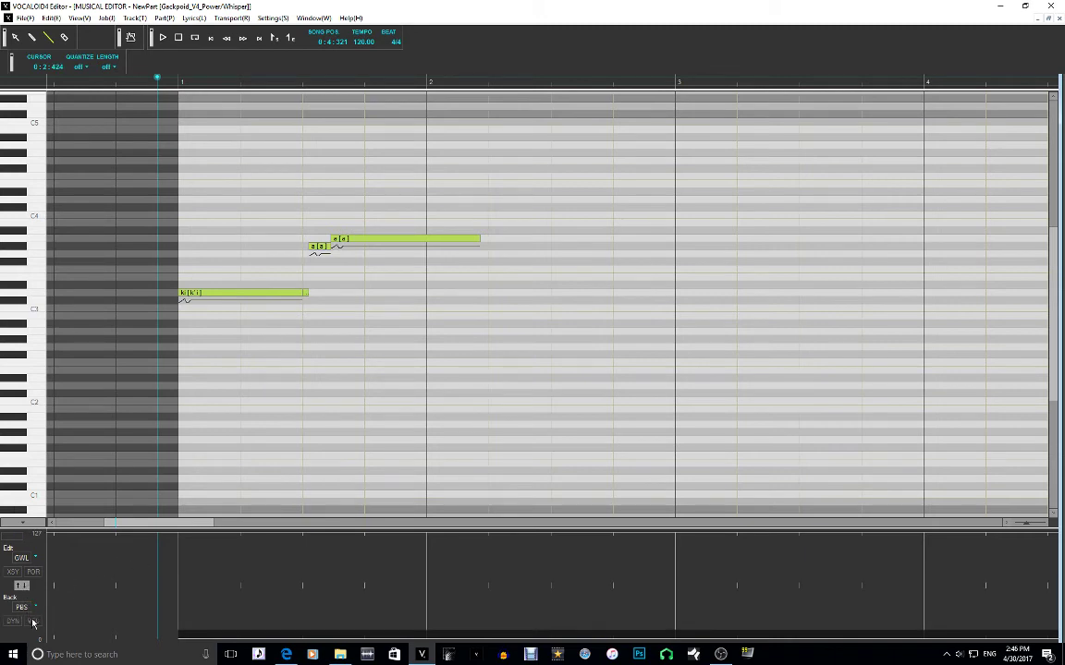
pyautogui.click(24, 609)
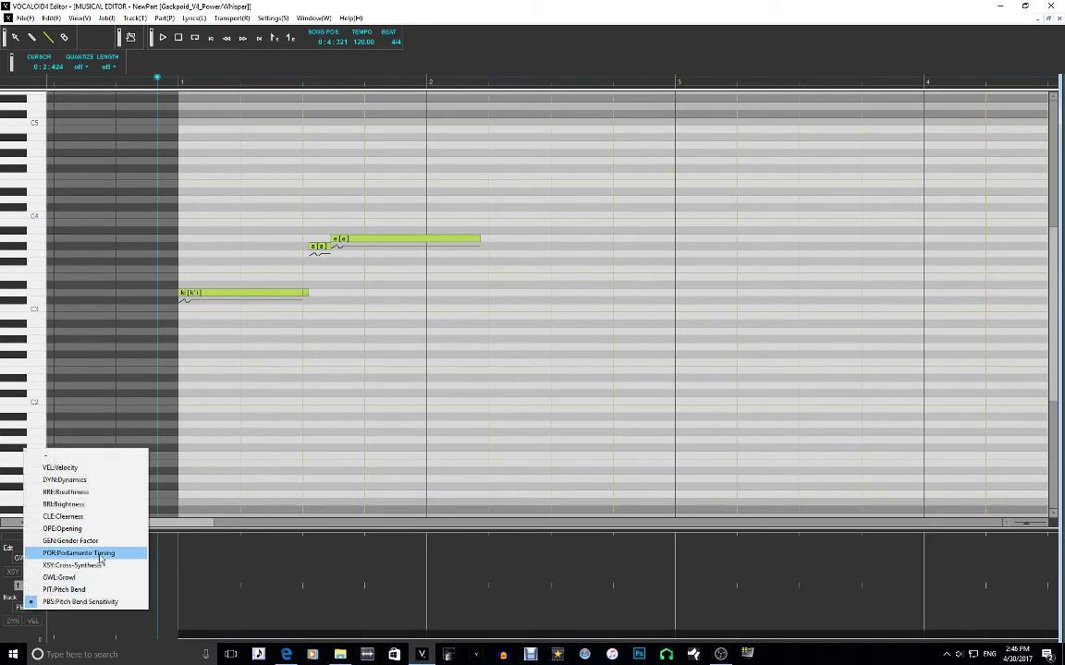
pyautogui.click(26, 586)
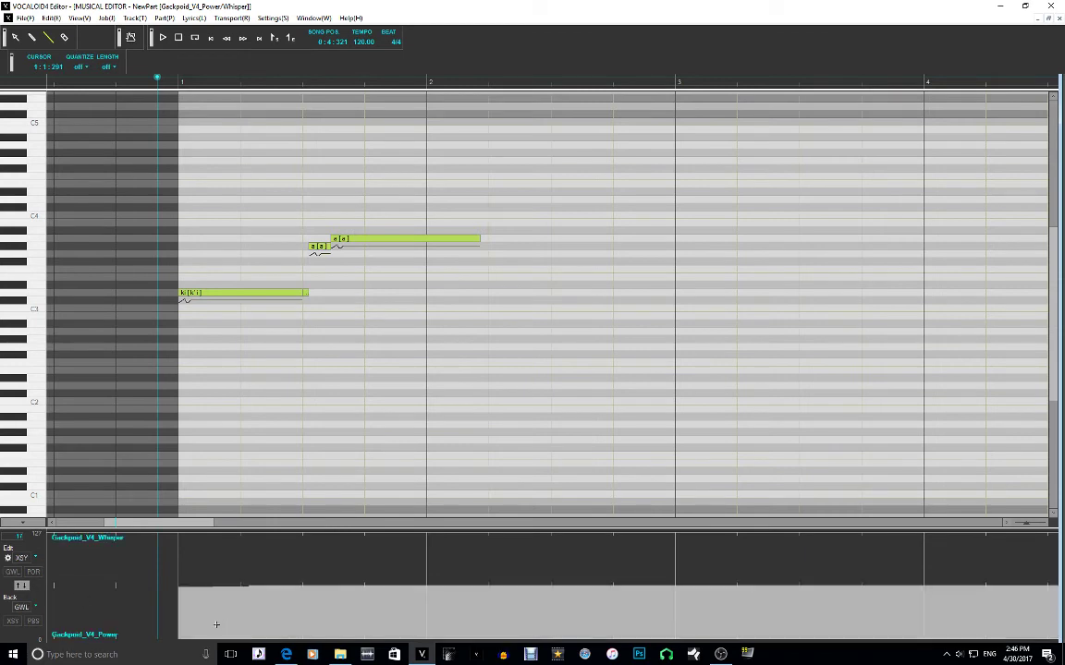
# Draw the cross-synthesis curve down to 0 and switch the singer to Gackpoid_V4_Native
pyautogui.moveTo(178, 638); pyautogui.dragTo(1054, 640)
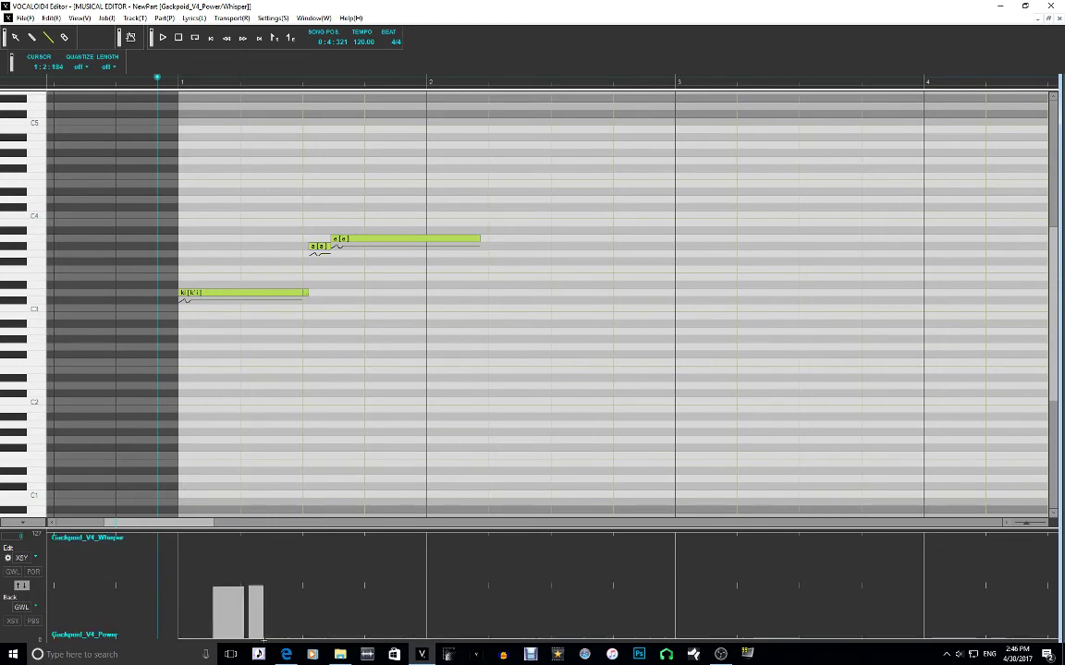
pyautogui.moveTo(245, 639); pyautogui.dragTo(184, 639)
pyautogui.rightClick(340, 417)
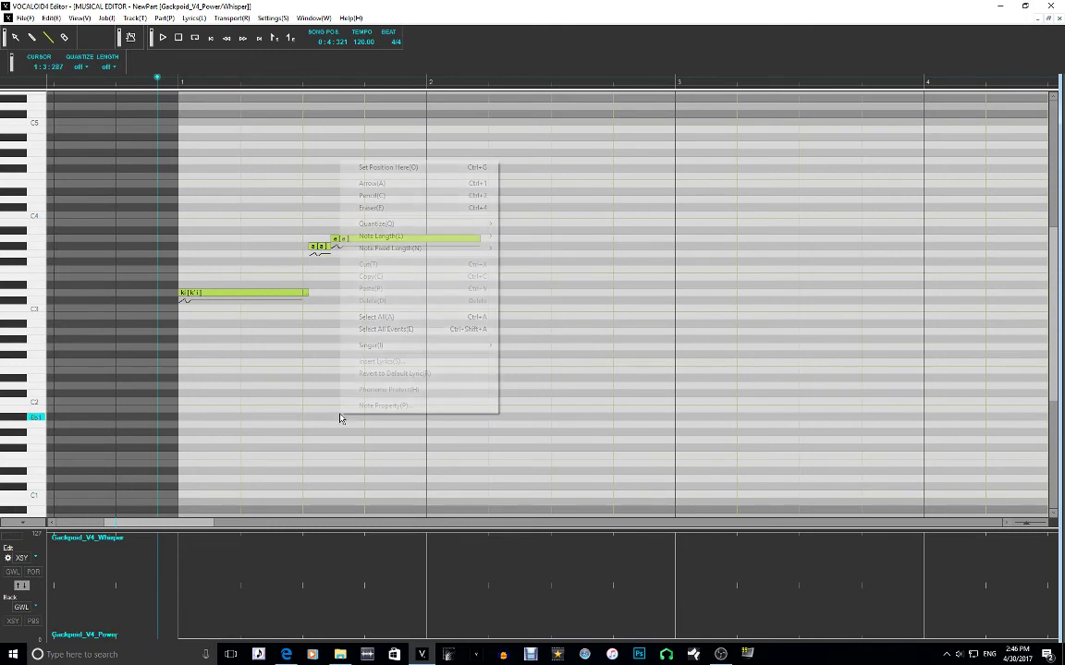
pyautogui.moveTo(449, 347)
pyautogui.click(561, 338)
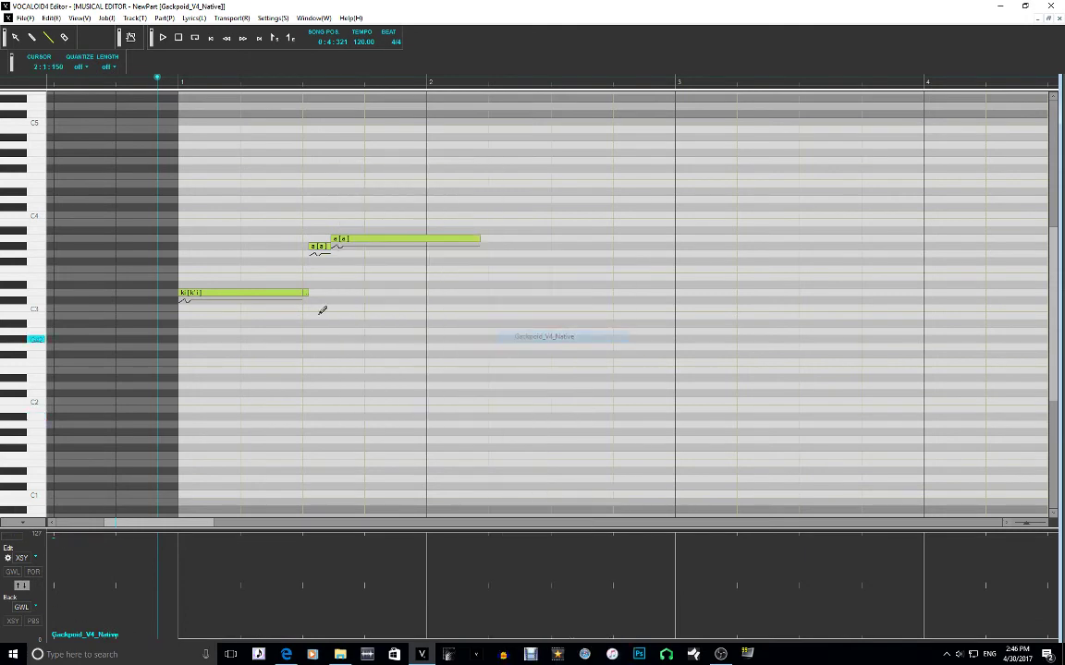
# Make Growl the edited curve and draw a bell-shaped swell around the second note's start
pyautogui.click(20, 586)
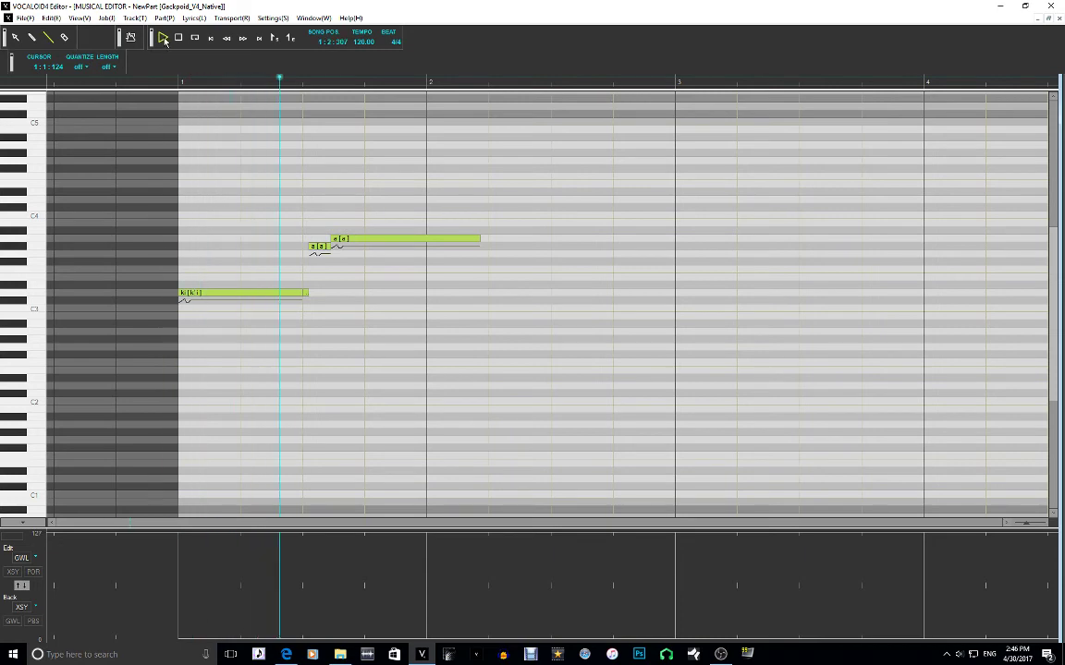
pyautogui.press('space')
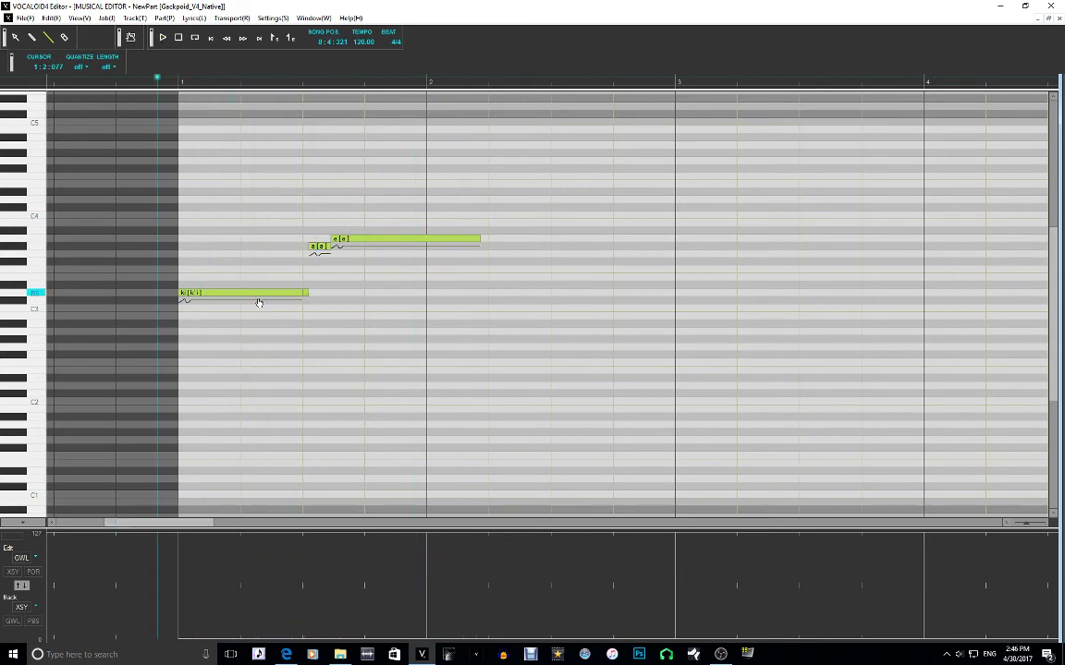
pyautogui.click(301, 82)
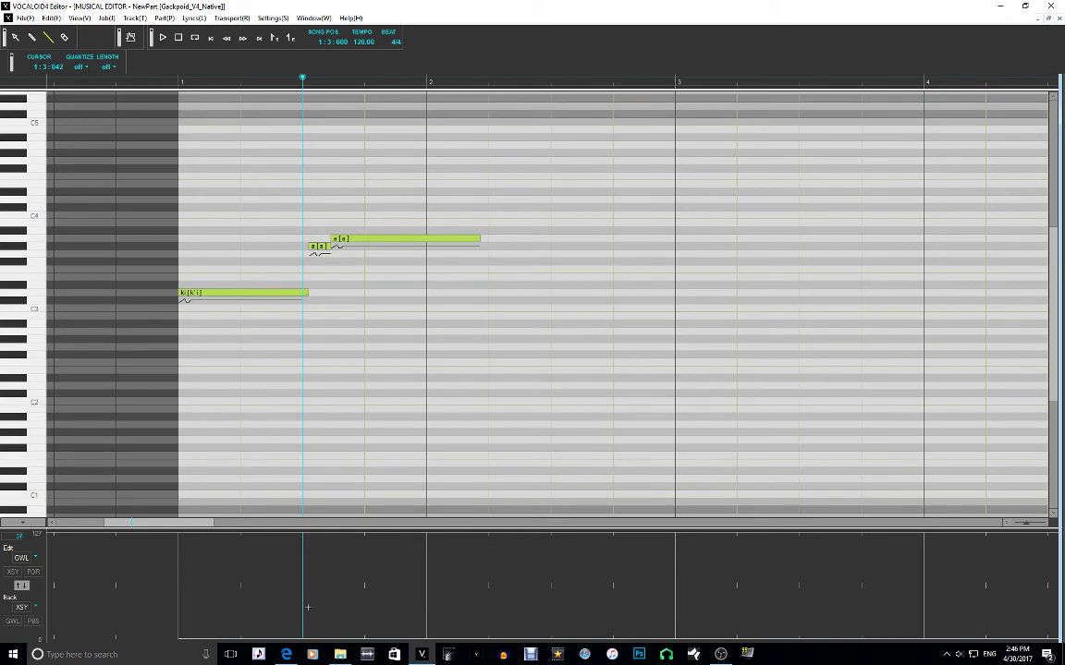
pyautogui.rightClick(301, 621)
pyautogui.click(351, 486)
pyautogui.moveTo(291, 615)
pyautogui.mouseDown()
pyautogui.moveTo(303, 566)
pyautogui.moveTo(319, 553)
pyautogui.moveTo(358, 630)
pyautogui.moveTo(381, 635)
pyautogui.mouseUp()
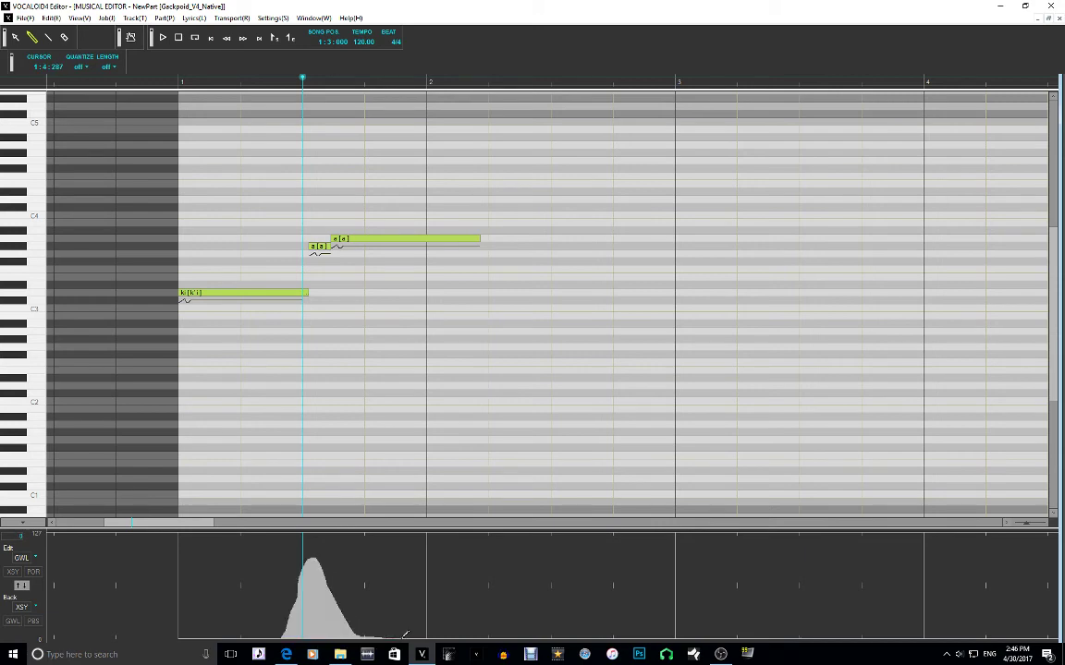
# Play the growl swell back from just before bar 1
pyautogui.click(169, 78)
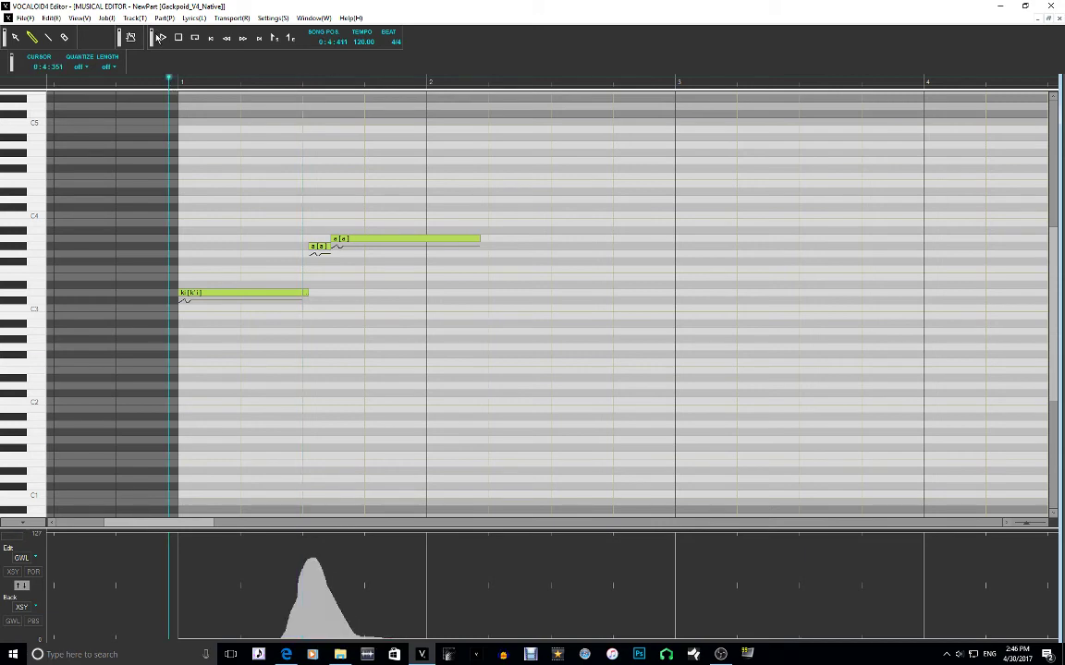
pyautogui.click(162, 38)
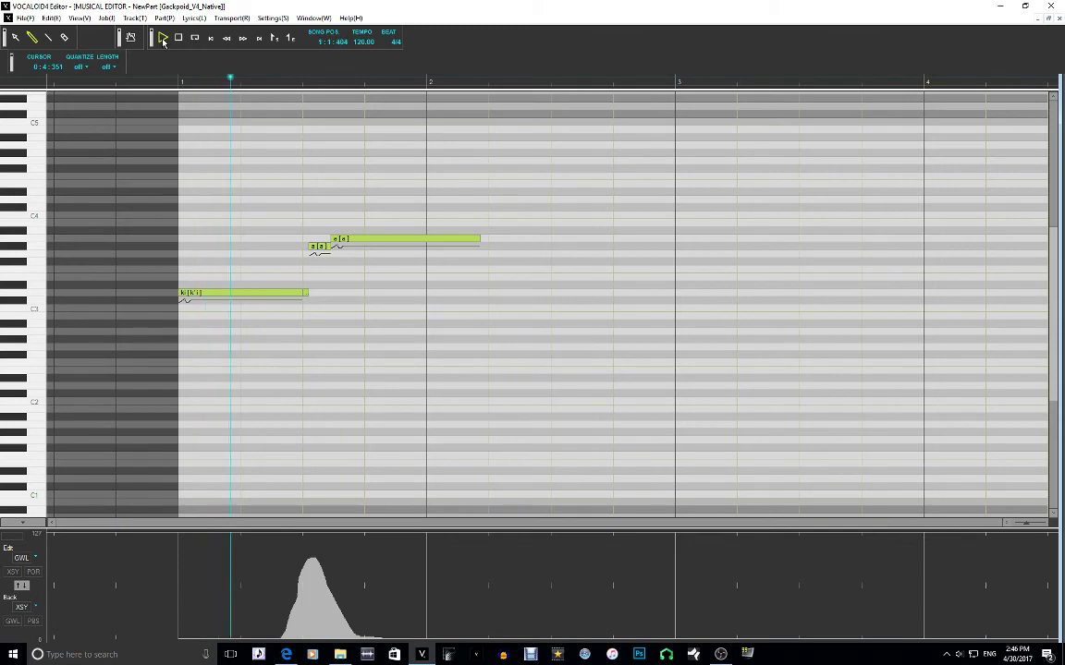
pyautogui.click(162, 39)
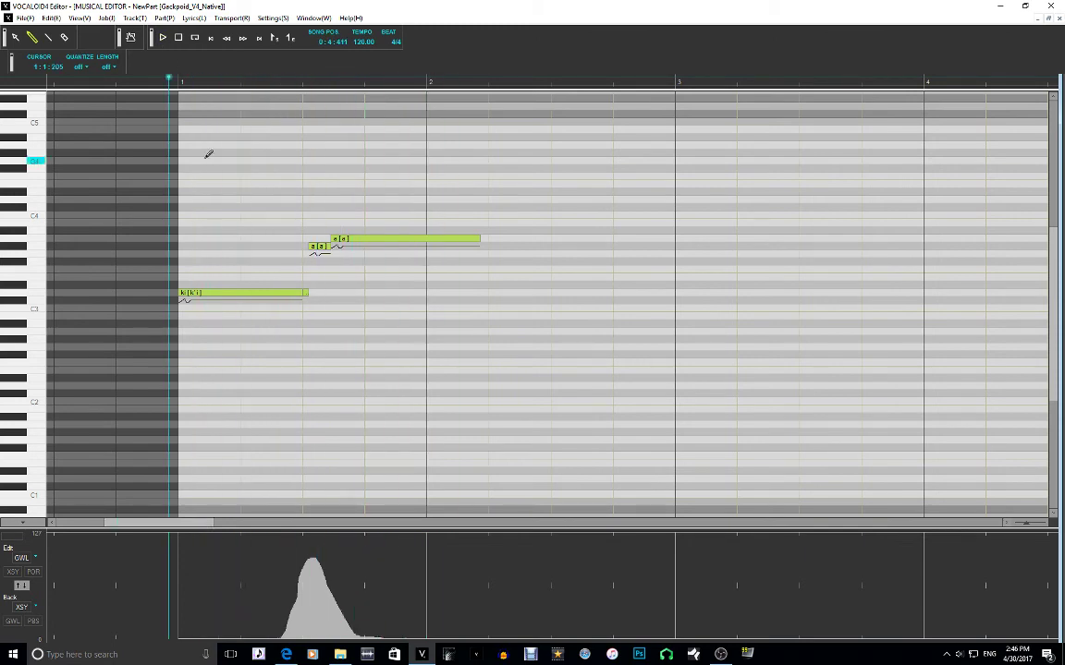
pyautogui.click(22, 608)
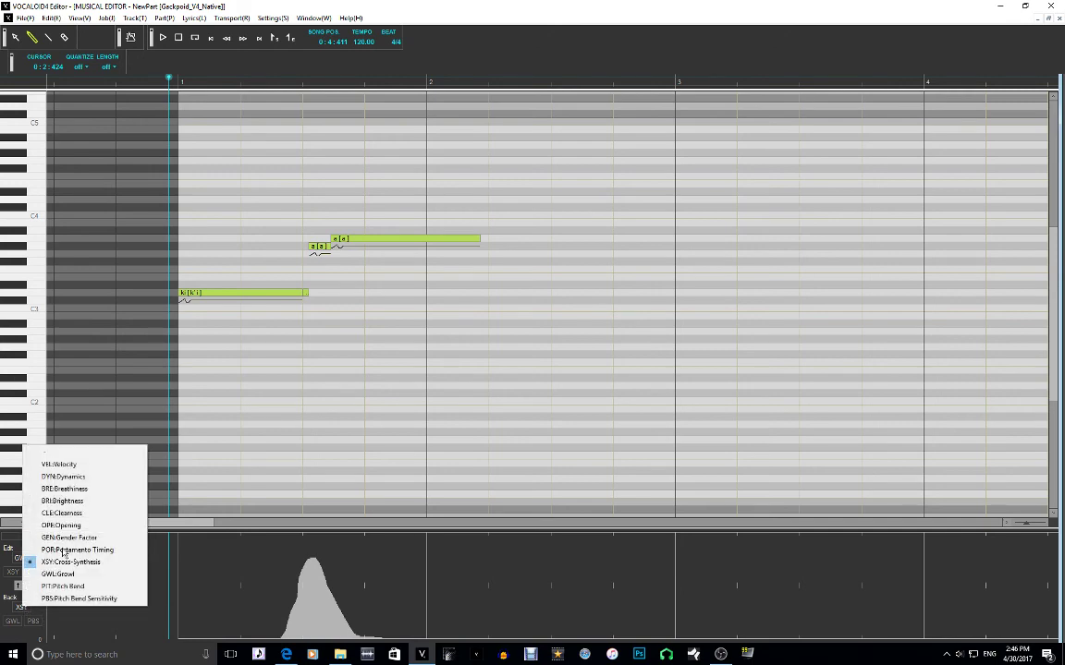
# Draw a Dynamics rise and a Brightness stroke near the second note
pyautogui.click(88, 477)
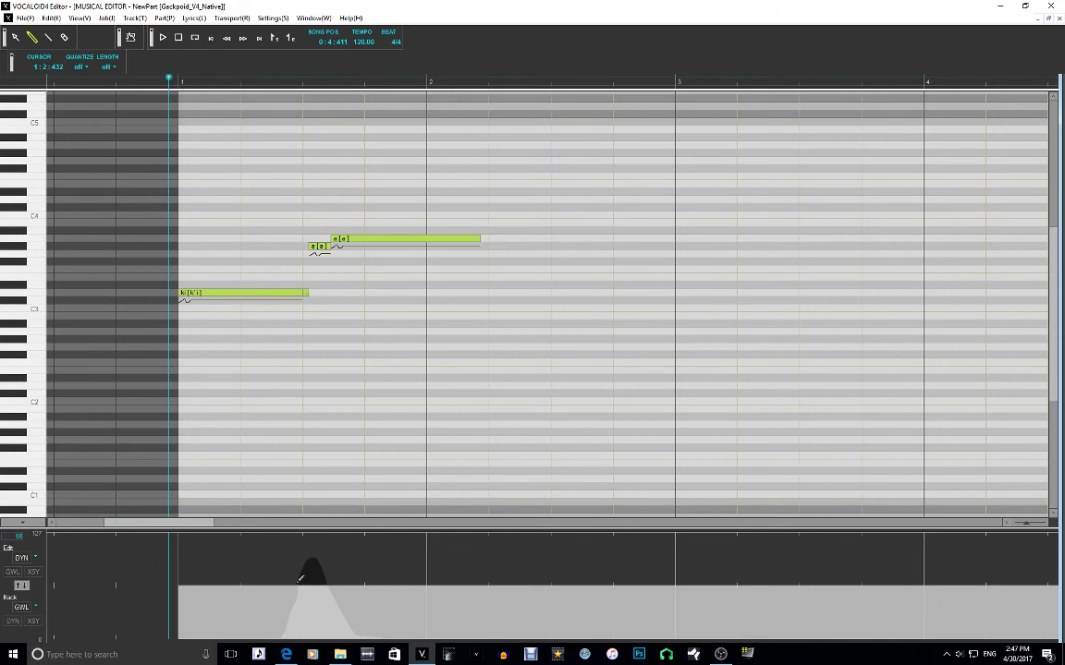
pyautogui.moveTo(300, 580)
pyautogui.mouseDown()
pyautogui.moveTo(305, 566)
pyautogui.moveTo(320, 566)
pyautogui.moveTo(289, 580)
pyautogui.mouseUp()
pyautogui.click(23, 557)
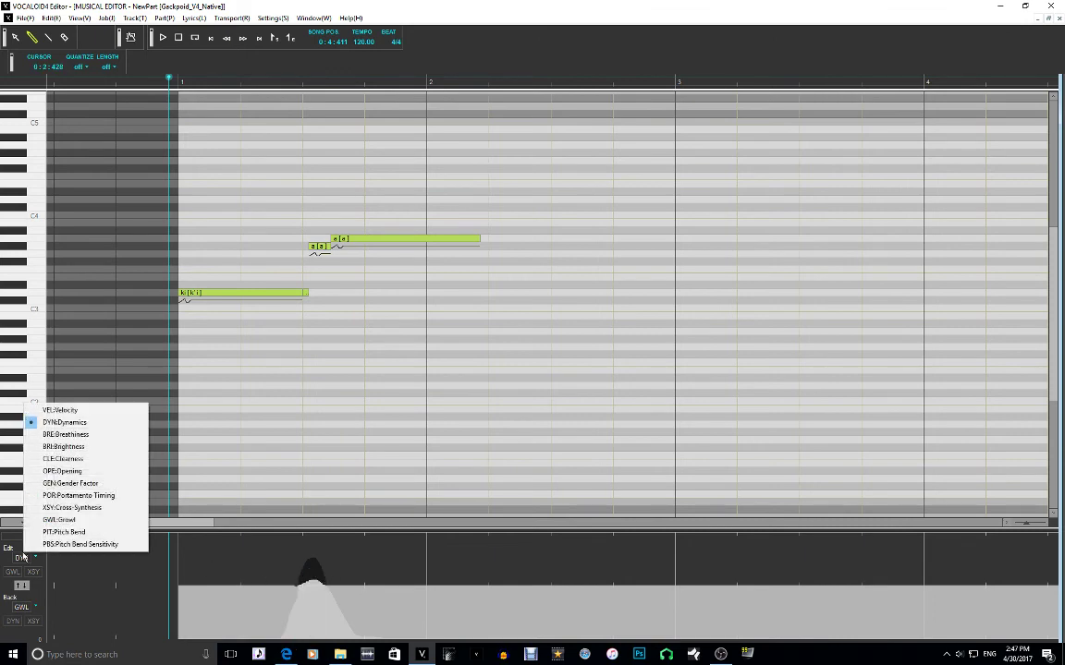
pyautogui.click(93, 447)
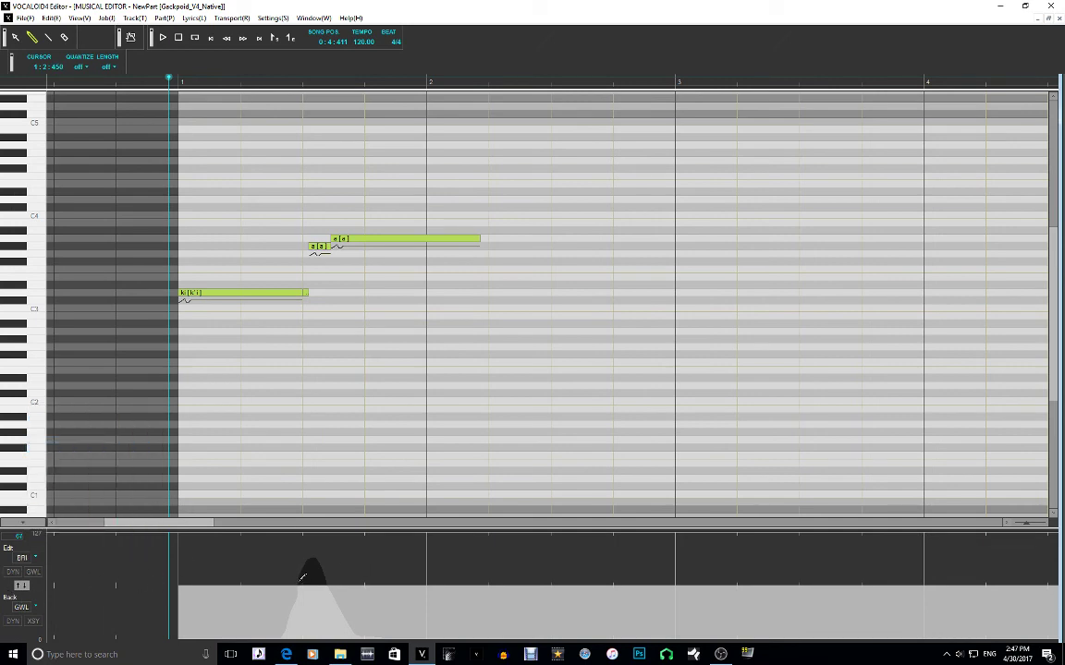
pyautogui.moveTo(302, 577); pyautogui.dragTo(331, 580)
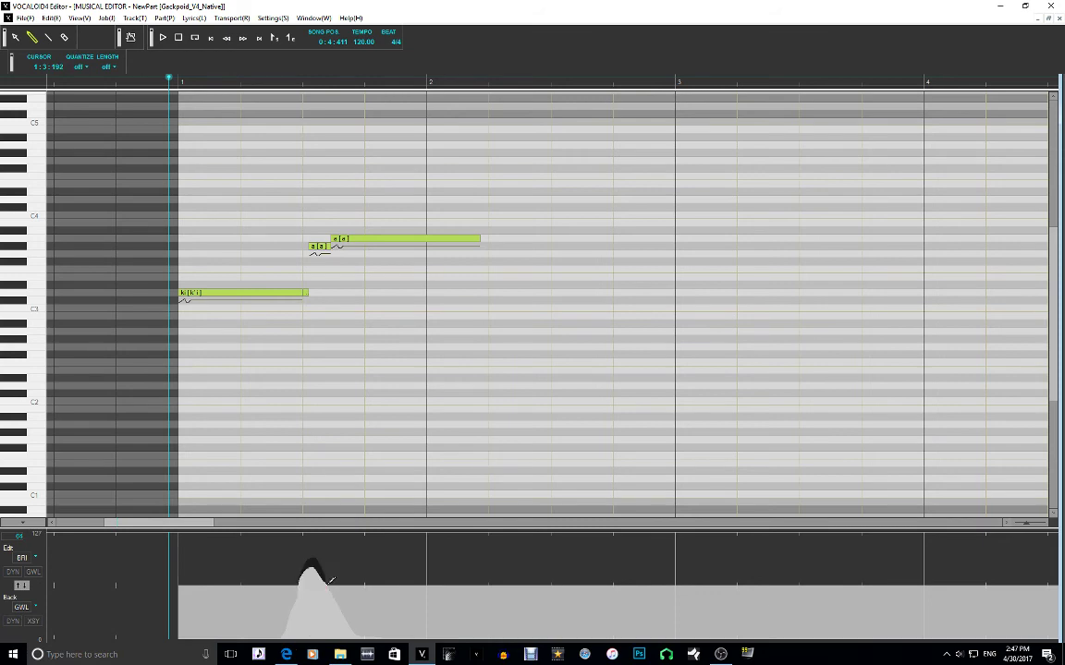
# Raise the Gender Factor curve across the part and reshape it near the start
pyautogui.click(21, 559)
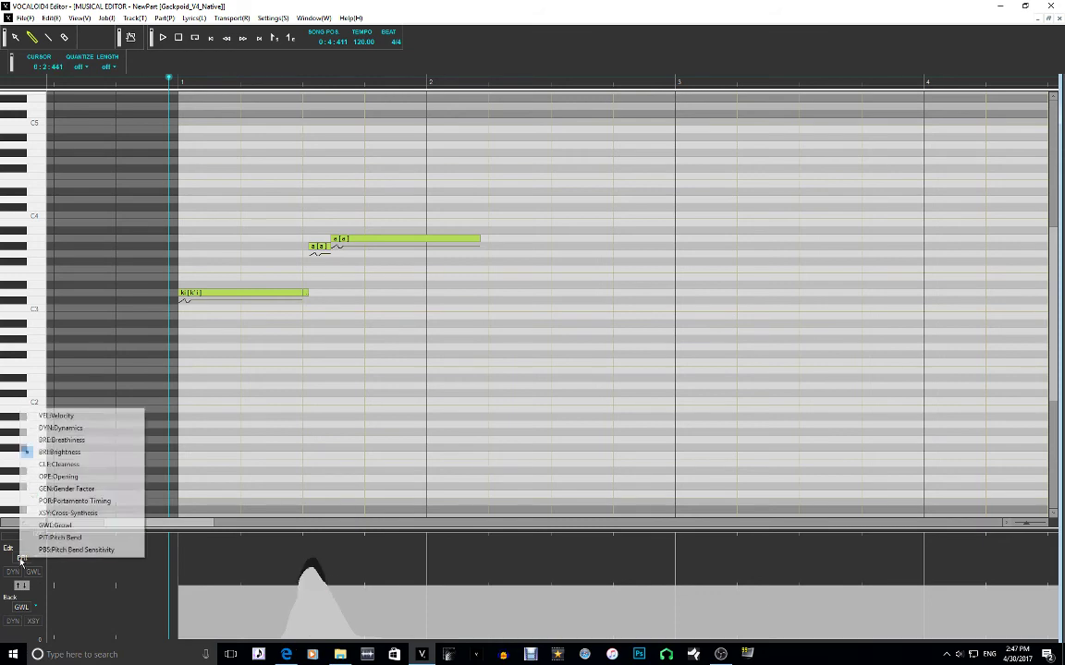
pyautogui.click(74, 489)
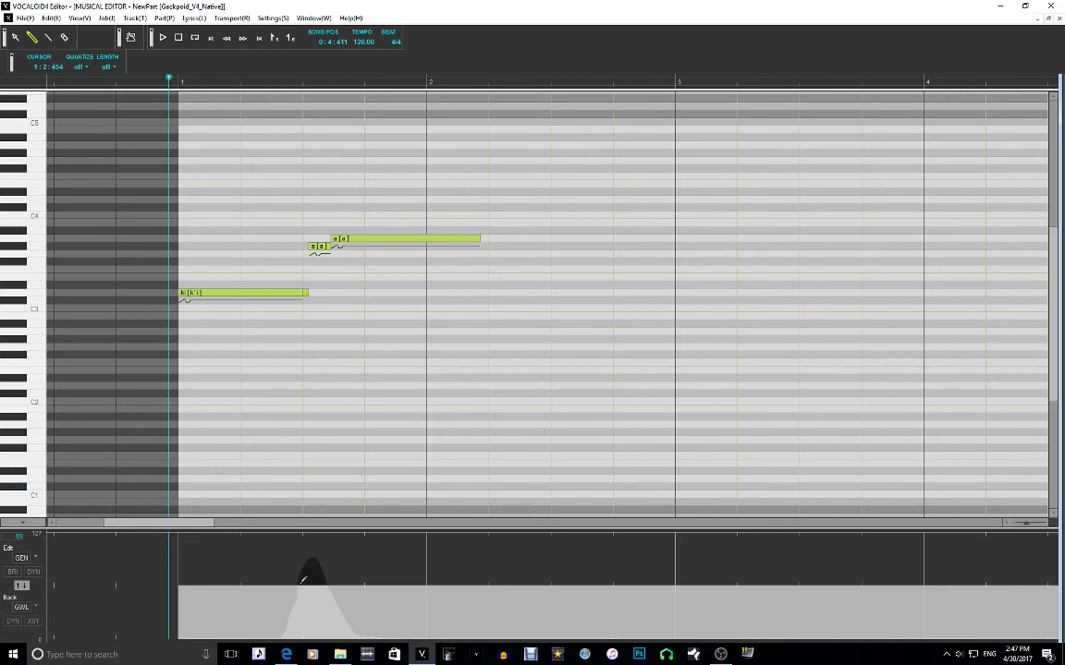
pyautogui.click(183, 564)
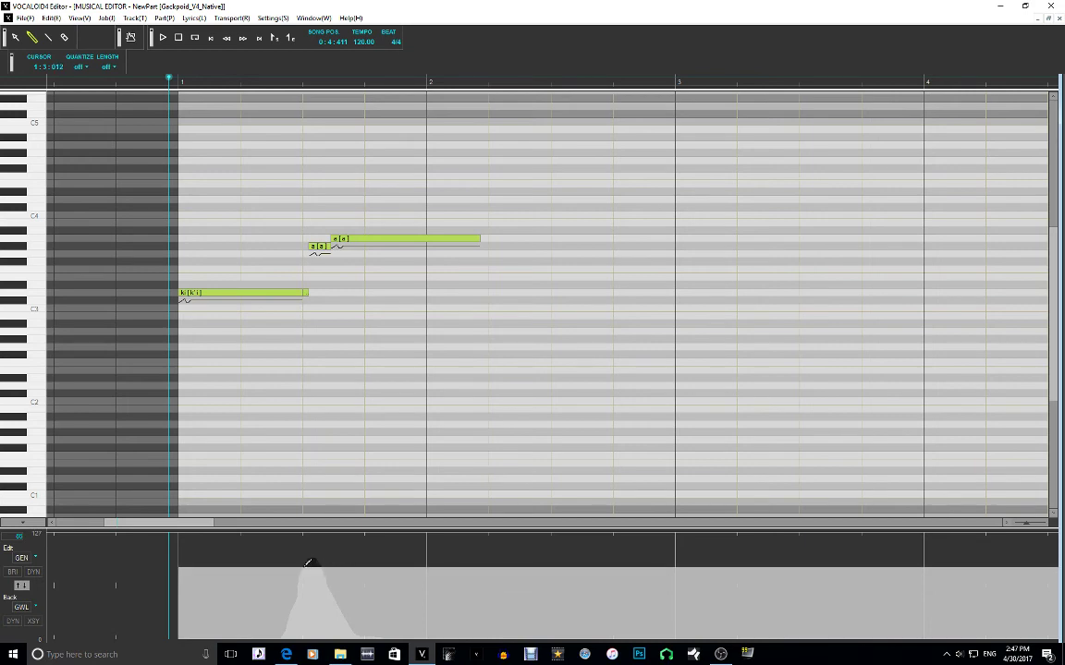
pyautogui.moveTo(308, 562); pyautogui.dragTo(334, 560)
# Switch the edited curve to Clearness, then to Dynamics
pyautogui.click(24, 558)
pyautogui.click(74, 464)
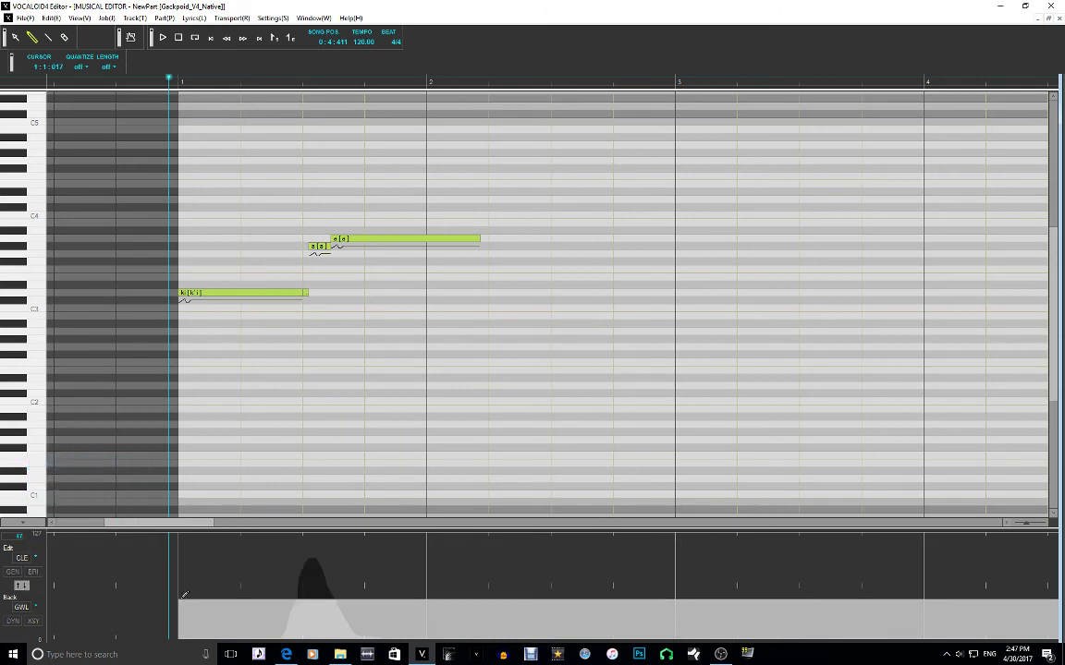
pyautogui.click(24, 557)
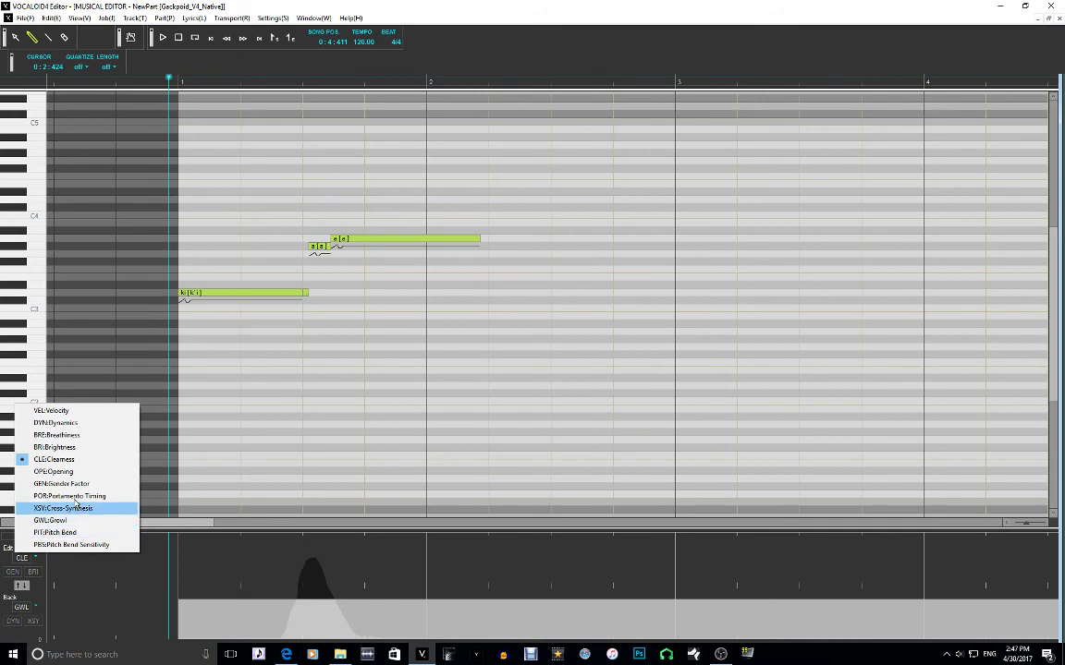
pyautogui.click(76, 422)
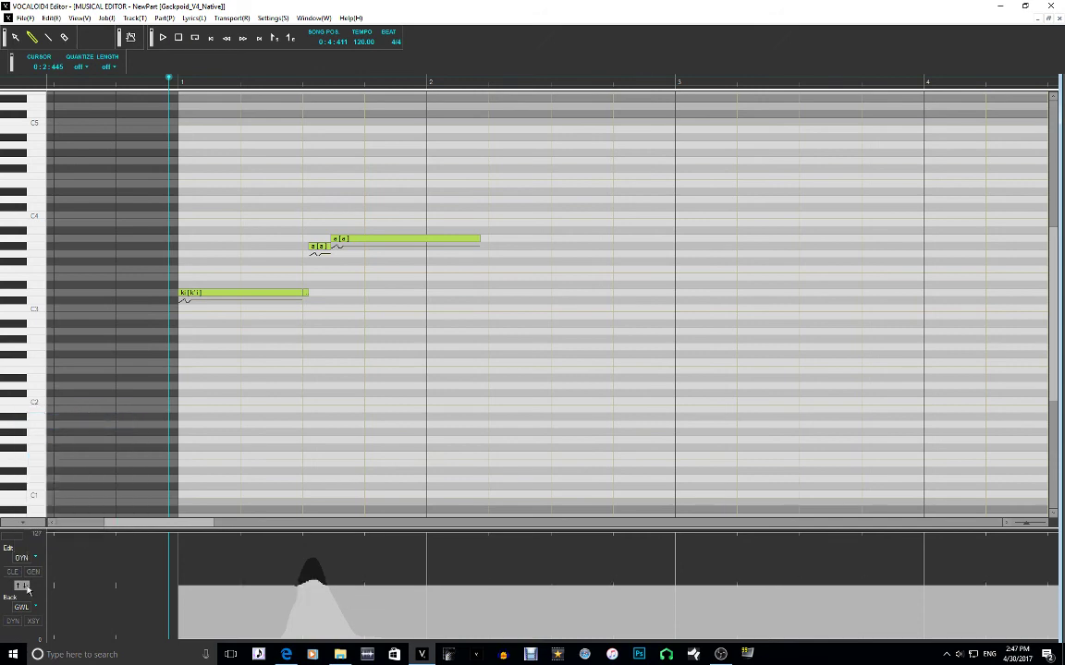
# Change the global tempo from 120 to 90 and play the part back
pyautogui.click(163, 38)
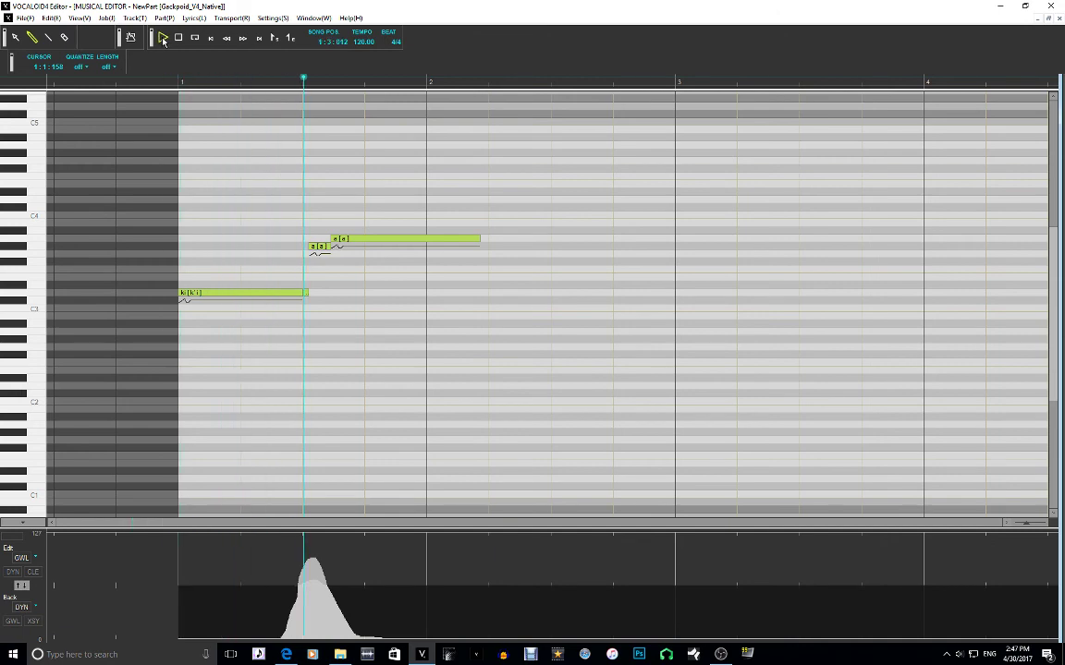
pyautogui.click(163, 38)
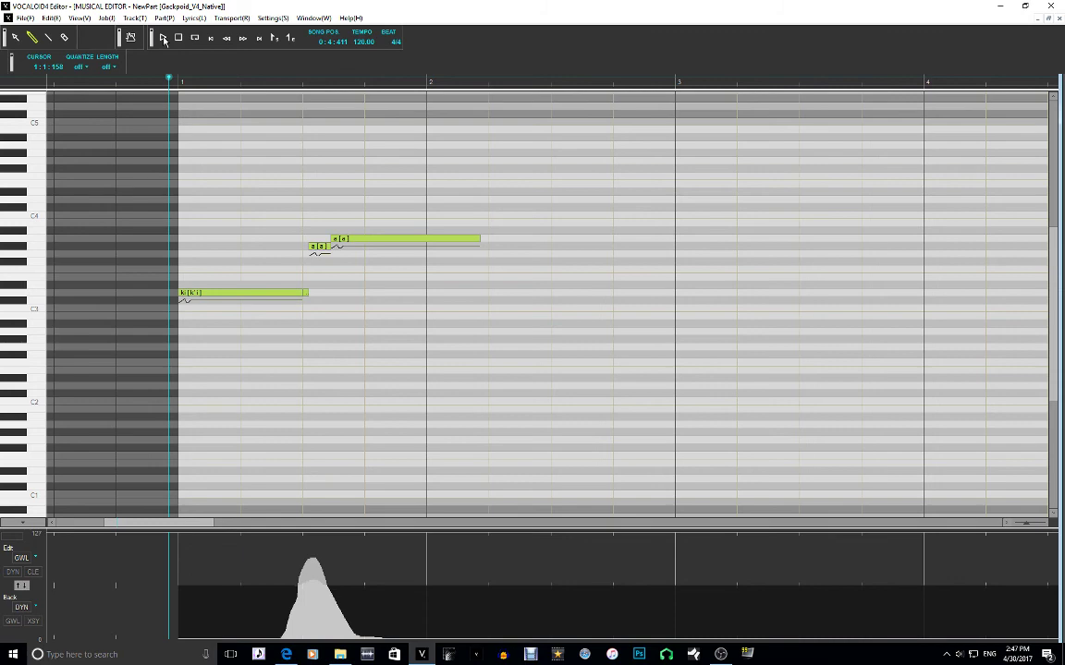
pyautogui.doubleClick(361, 42)
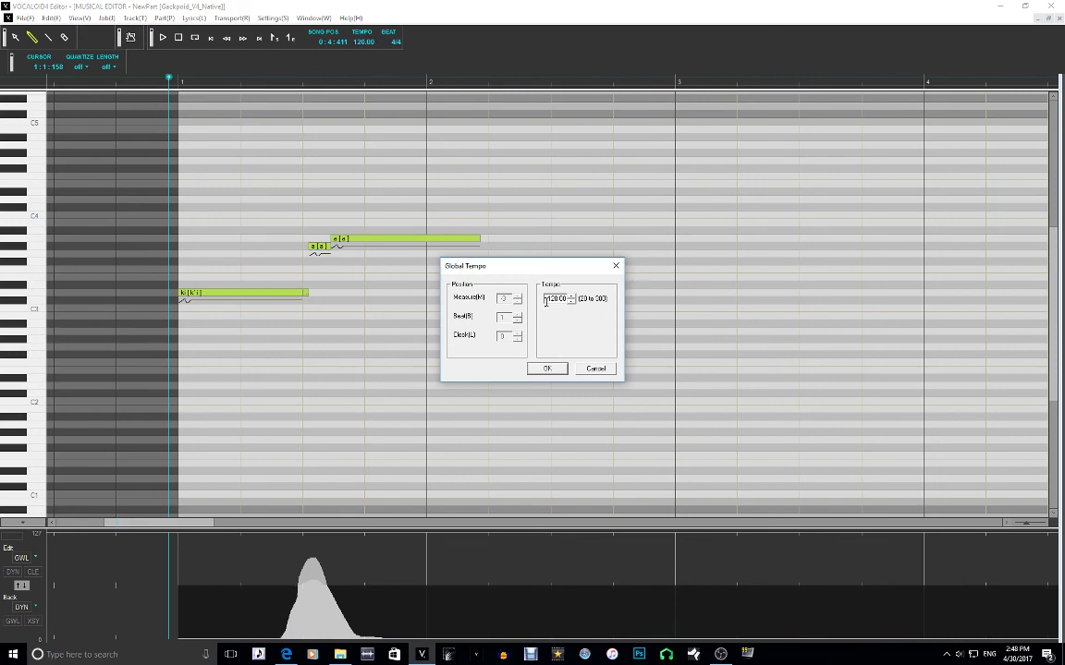
pyautogui.moveTo(552, 300); pyautogui.dragTo(486, 304)
pyautogui.write('90')
pyautogui.press('Return')
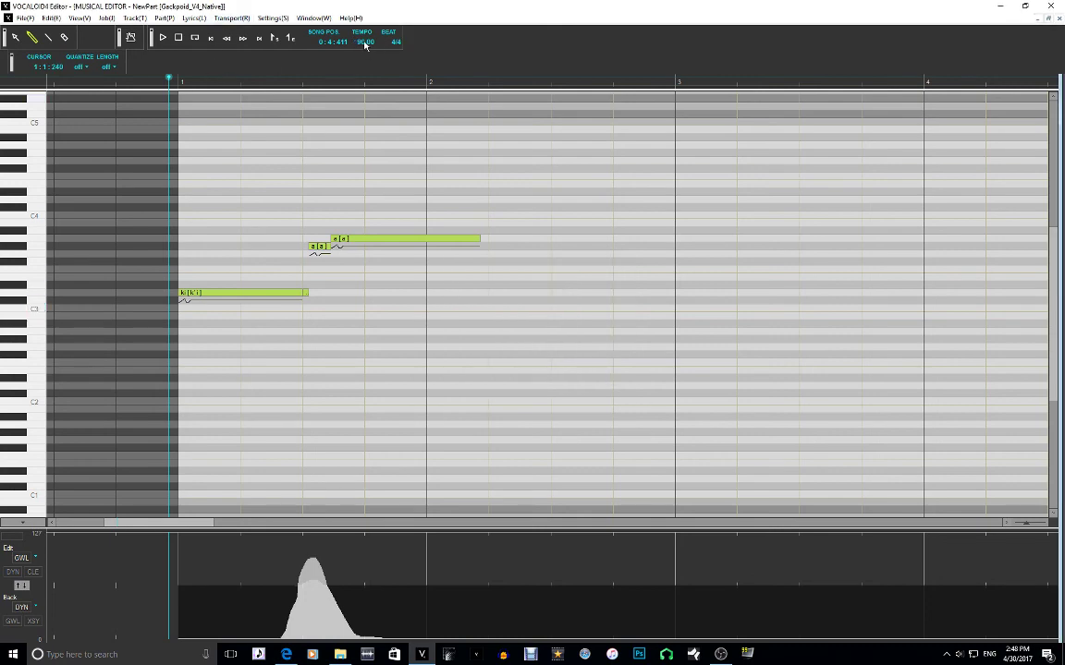
pyautogui.click(161, 39)
# Draw a wavy Pitch Bend curve across the notes, audition it, and render the pitch
pyautogui.click(22, 557)
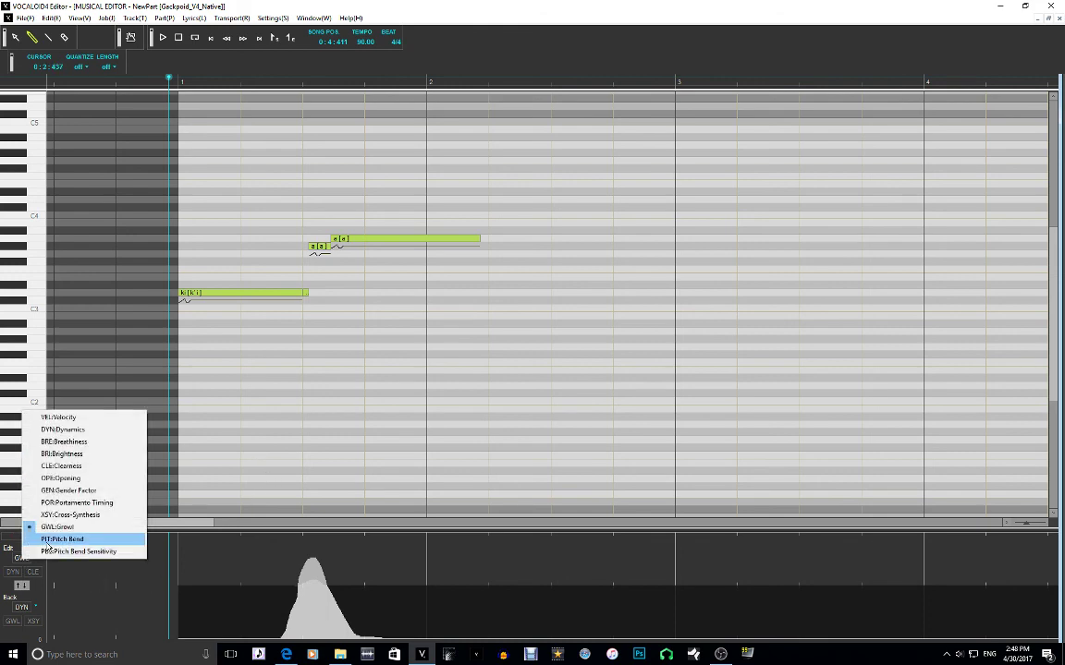
pyautogui.click(48, 540)
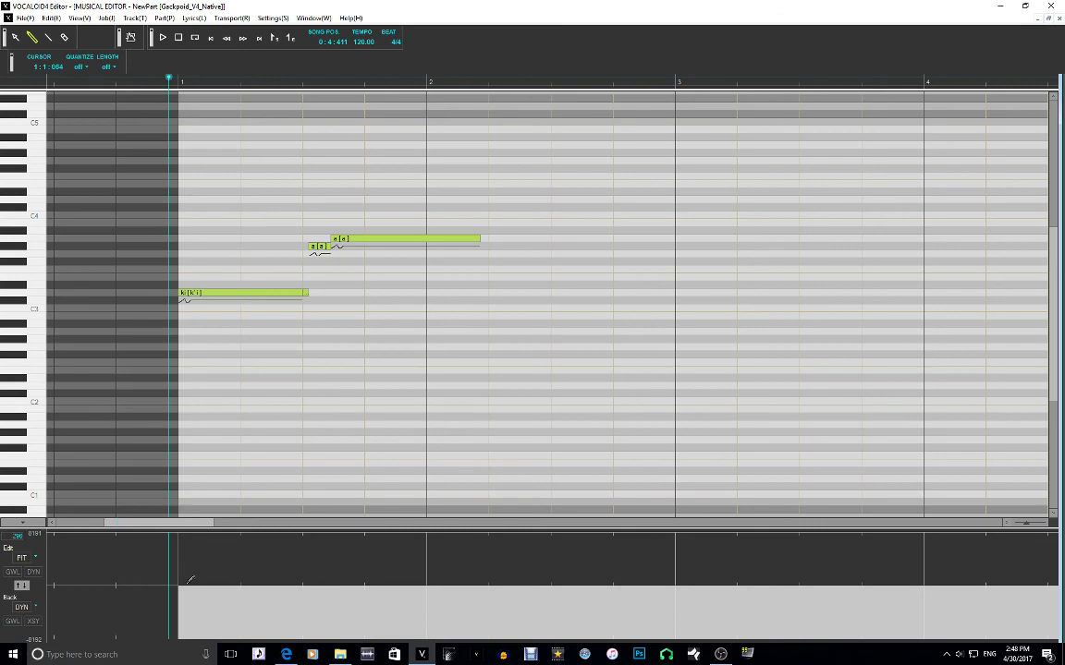
pyautogui.moveTo(182, 579)
pyautogui.mouseDown()
pyautogui.moveTo(230, 558)
pyautogui.moveTo(257, 598)
pyautogui.moveTo(271, 596)
pyautogui.moveTo(292, 564)
pyautogui.moveTo(317, 567)
pyautogui.moveTo(334, 606)
pyautogui.moveTo(361, 604)
pyautogui.moveTo(403, 548)
pyautogui.moveTo(439, 579)
pyautogui.moveTo(491, 574)
pyautogui.moveTo(522, 549)
pyautogui.moveTo(558, 601)
pyautogui.mouseUp()
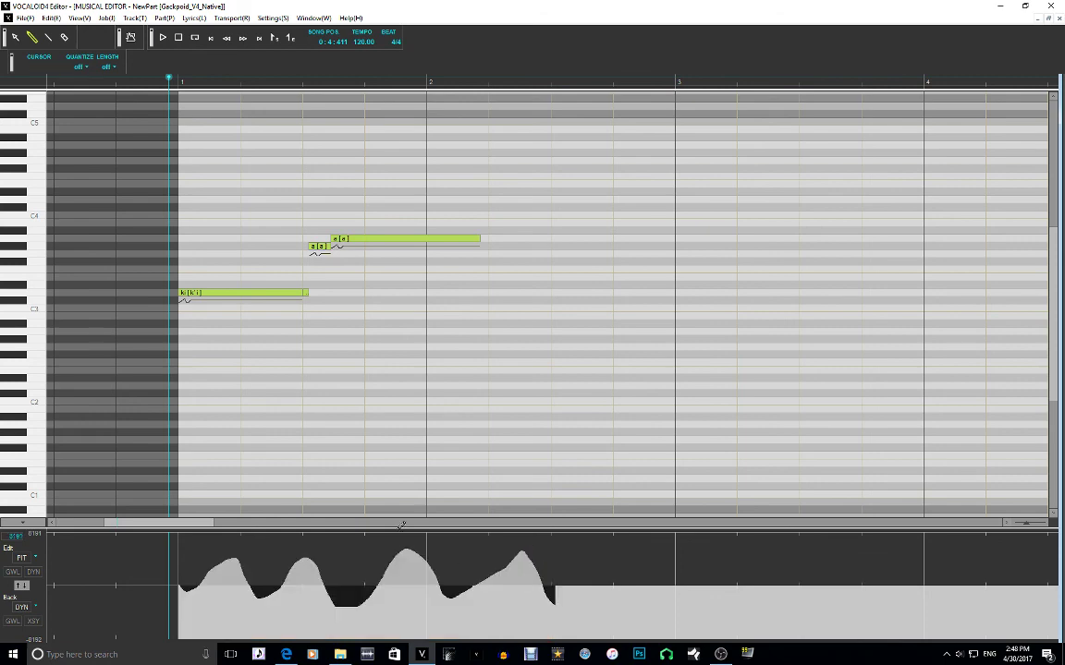
pyautogui.press('space')
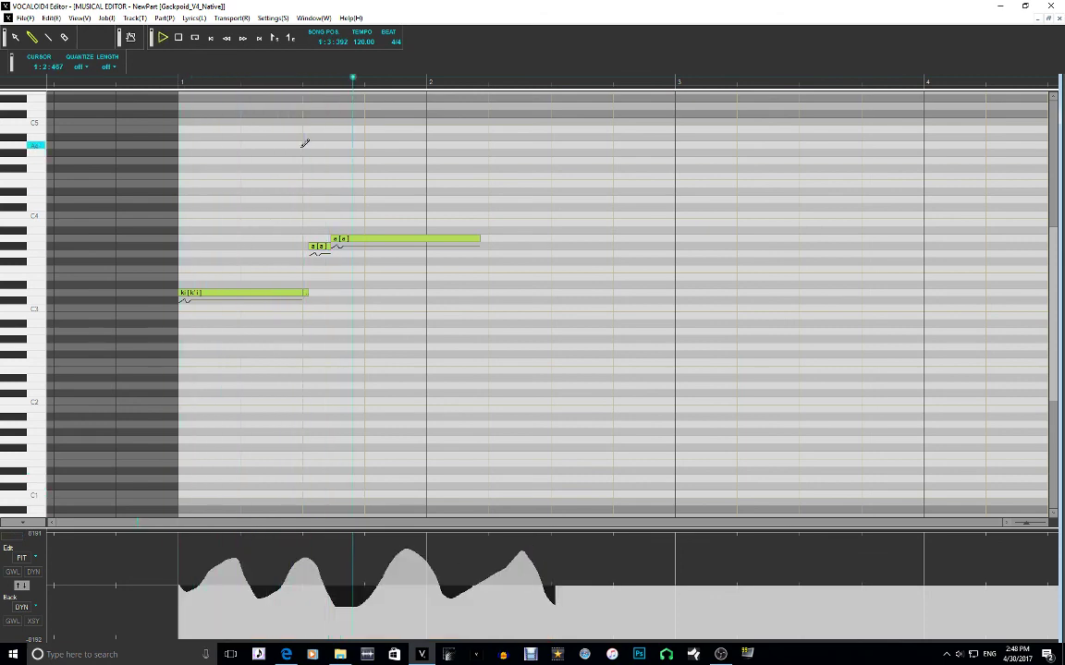
pyautogui.press('space')
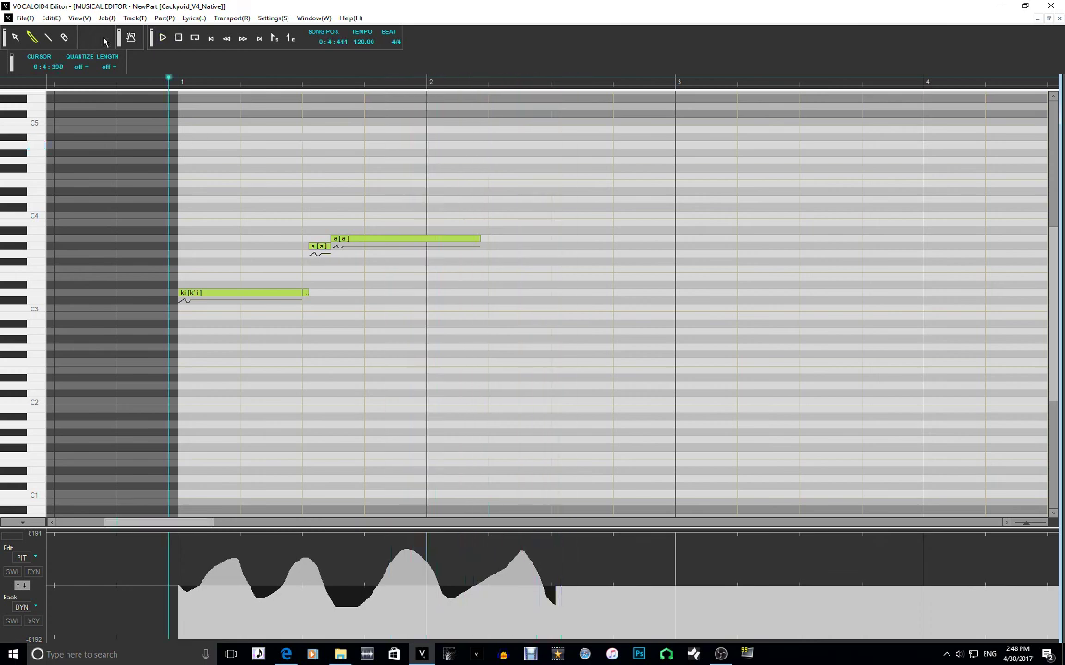
pyautogui.click(129, 37)
# Raise Pitch Bend Sensitivity, audition the wider bends, then undo the pitch-bend curves
pyautogui.click(26, 611)
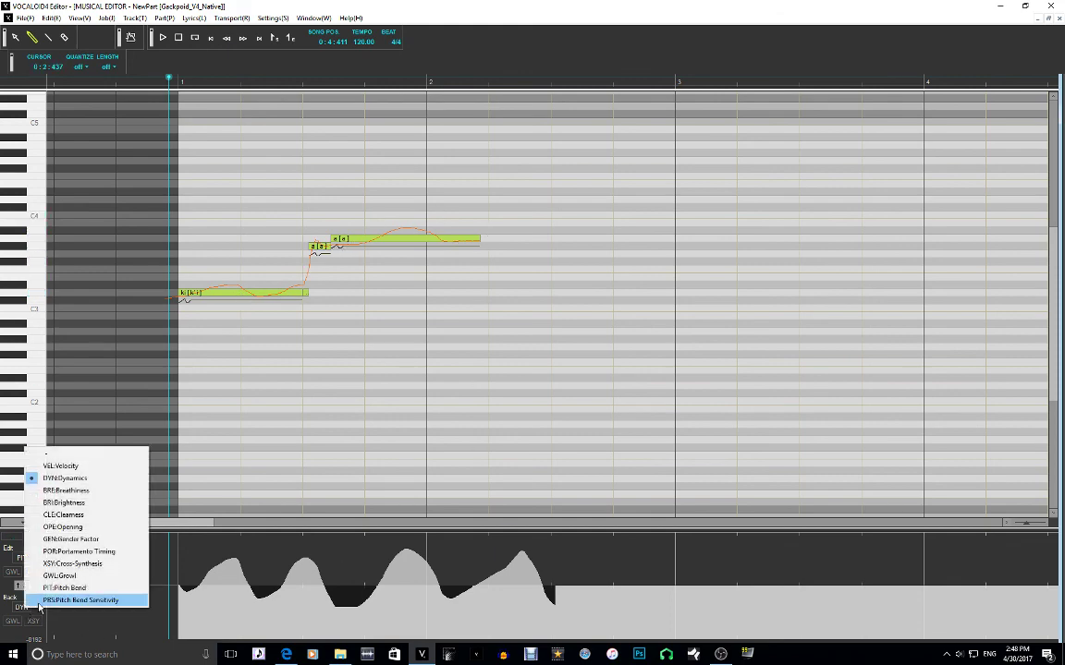
pyautogui.click(27, 597)
pyautogui.click(23, 588)
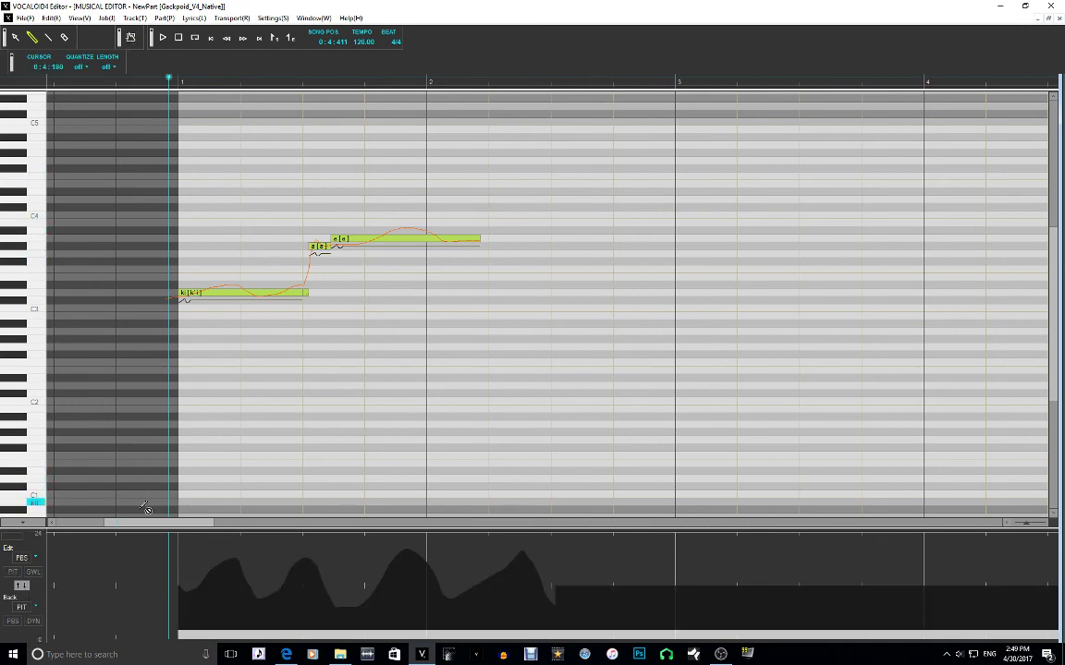
pyautogui.click(184, 583)
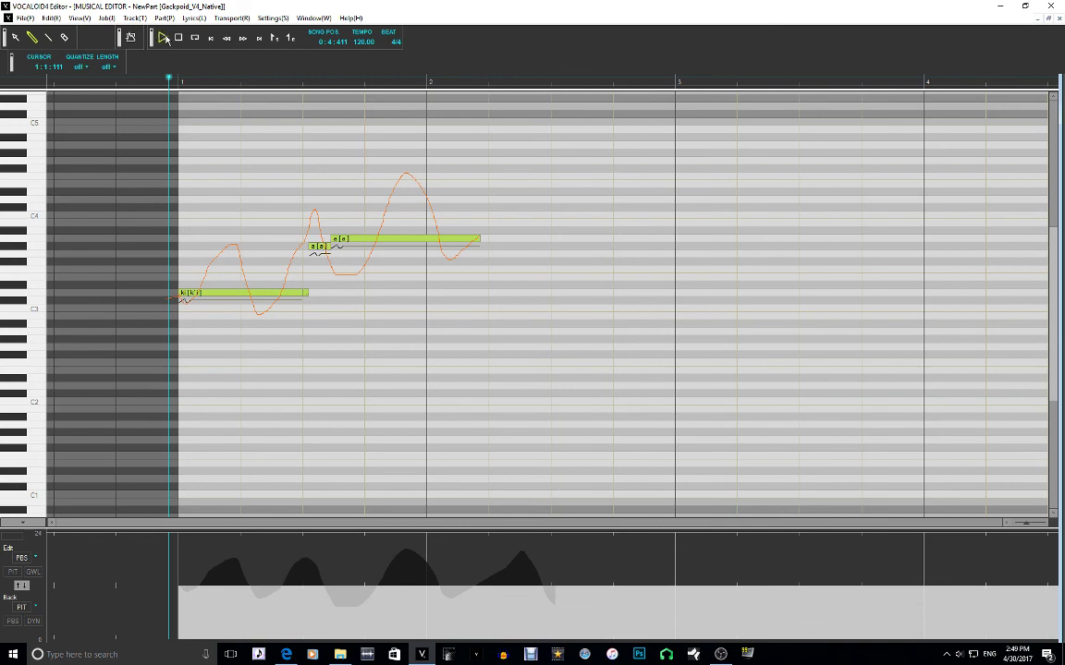
pyautogui.click(162, 38)
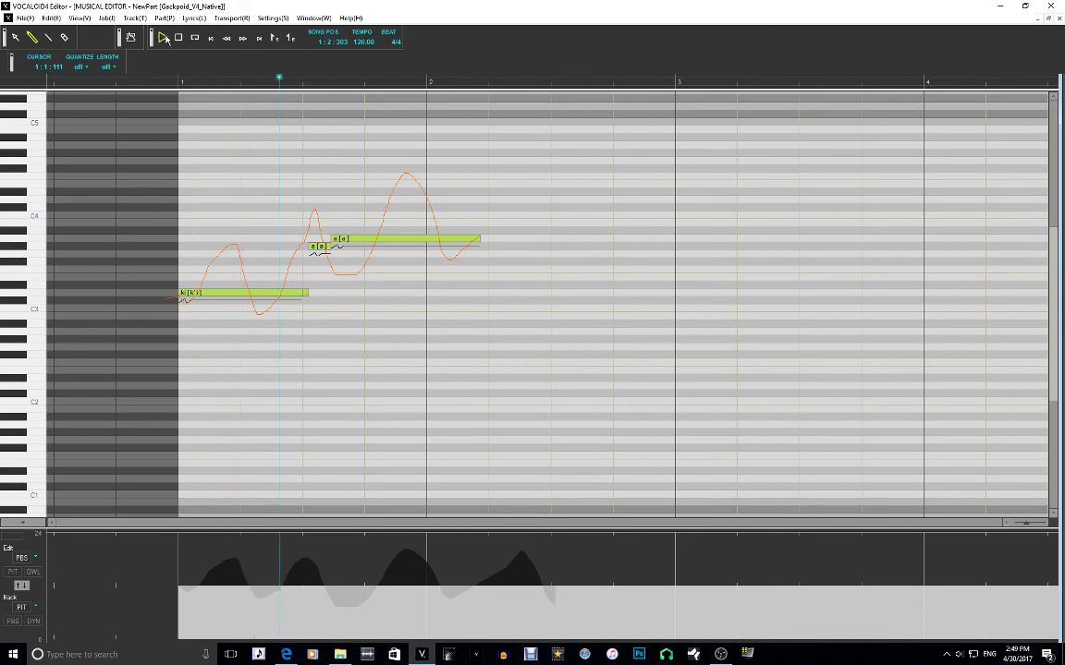
pyautogui.click(163, 38)
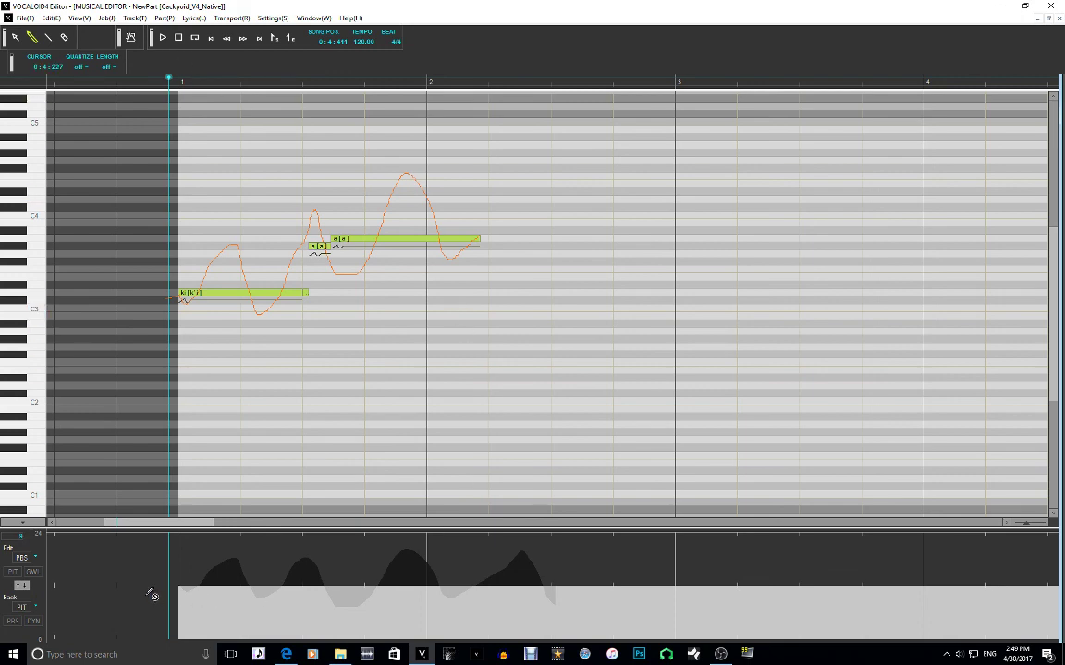
pyautogui.hotkey('ctrl', 'z')
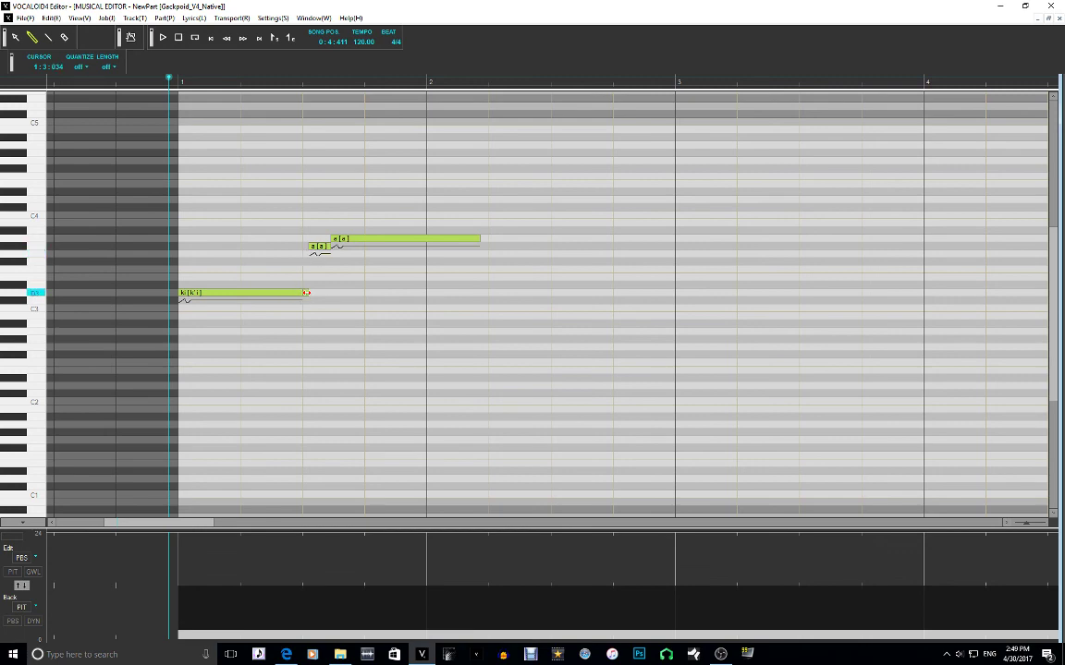
# Shorten the short a note so the long high note starts earlier, then play it back
pyautogui.press('space')
pyautogui.click(319, 245)
pyautogui.moveTo(329, 246); pyautogui.dragTo(319, 239)
pyautogui.click(333, 239)
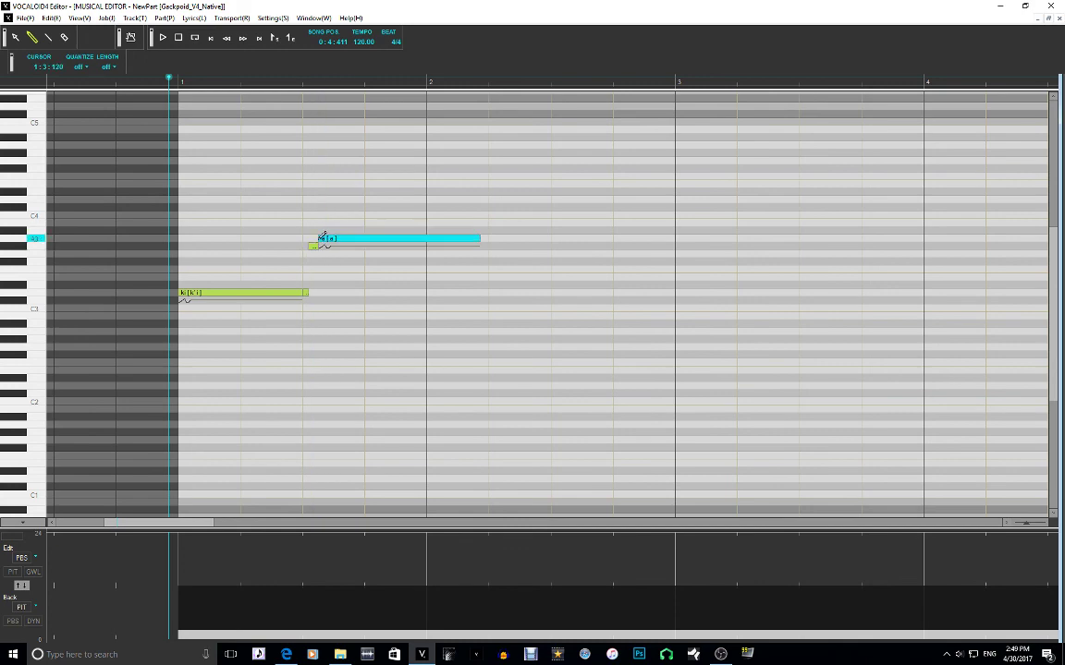
pyautogui.press('space')
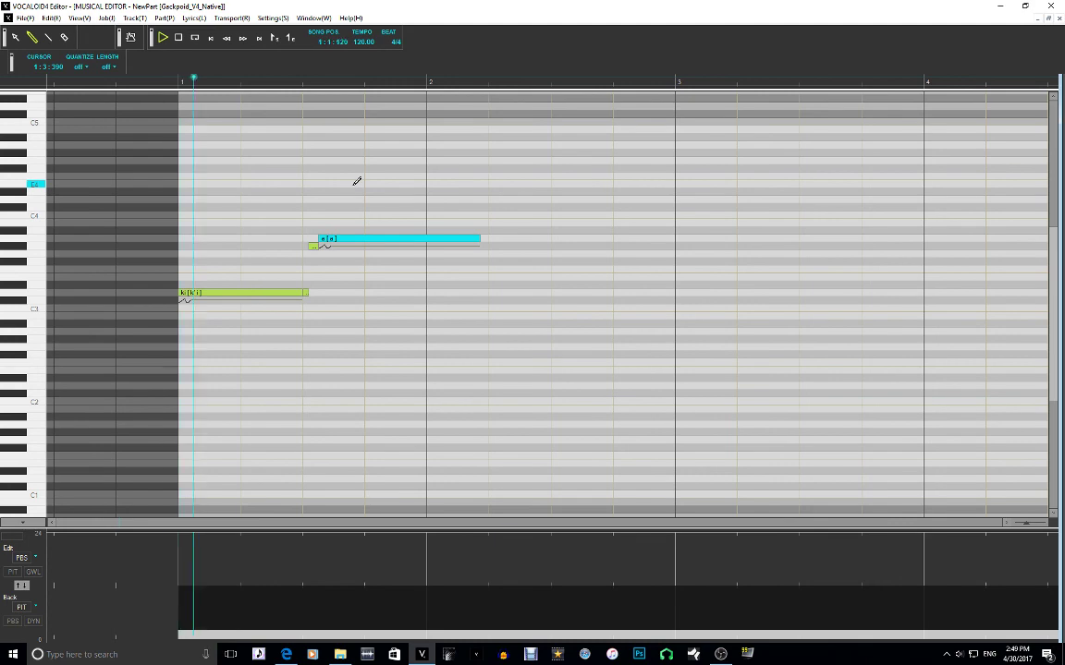
pyautogui.press('space')
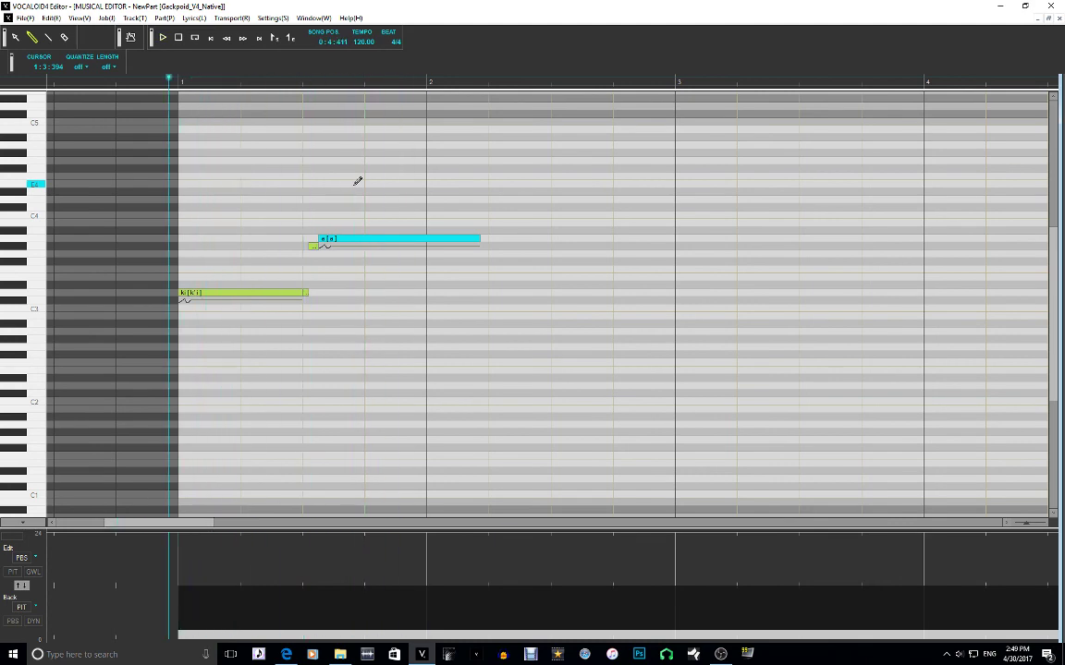
# Cancel the save dialog and make Pitch Bend the edited curve over Pitch Bend Sensitivity
pyautogui.hotkey('ctrl', 's')
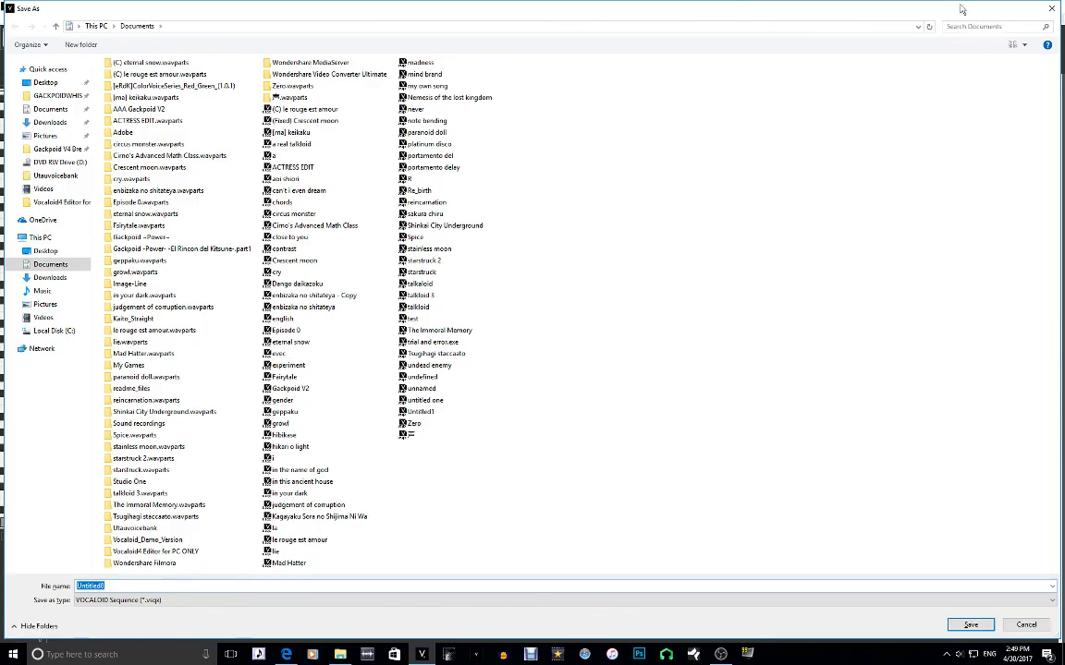
pyautogui.click(1037, 10)
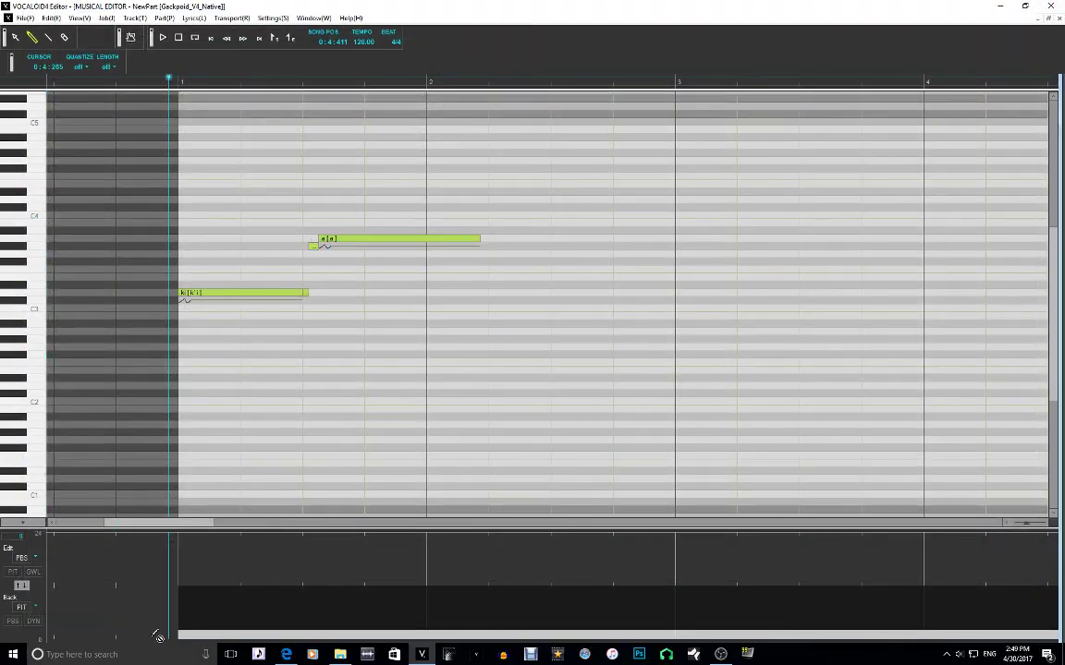
pyautogui.click(23, 589)
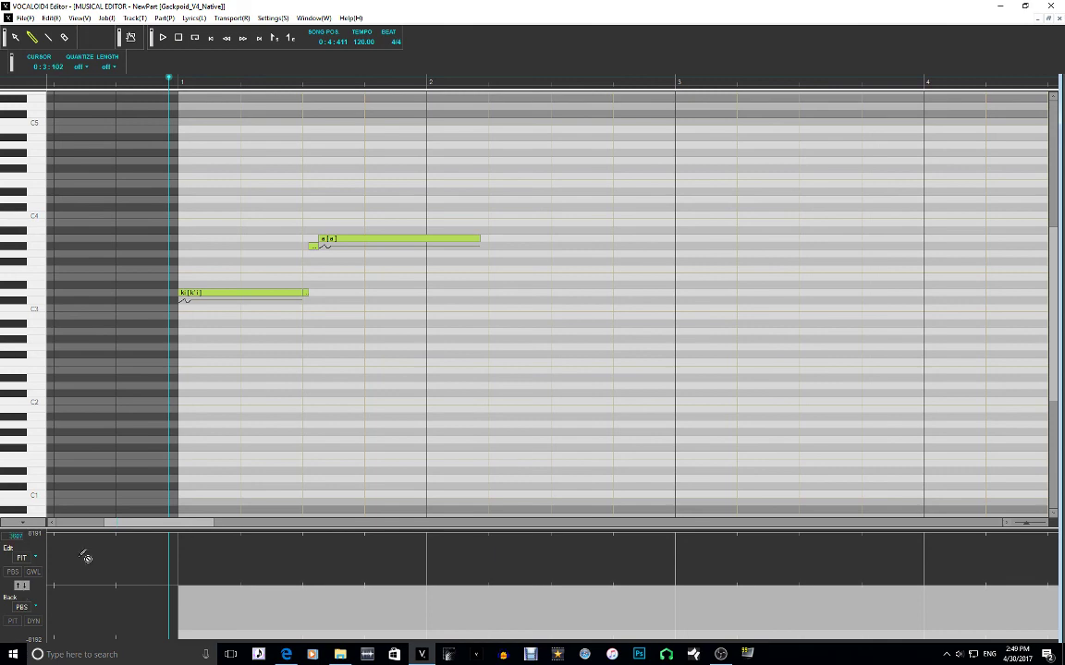